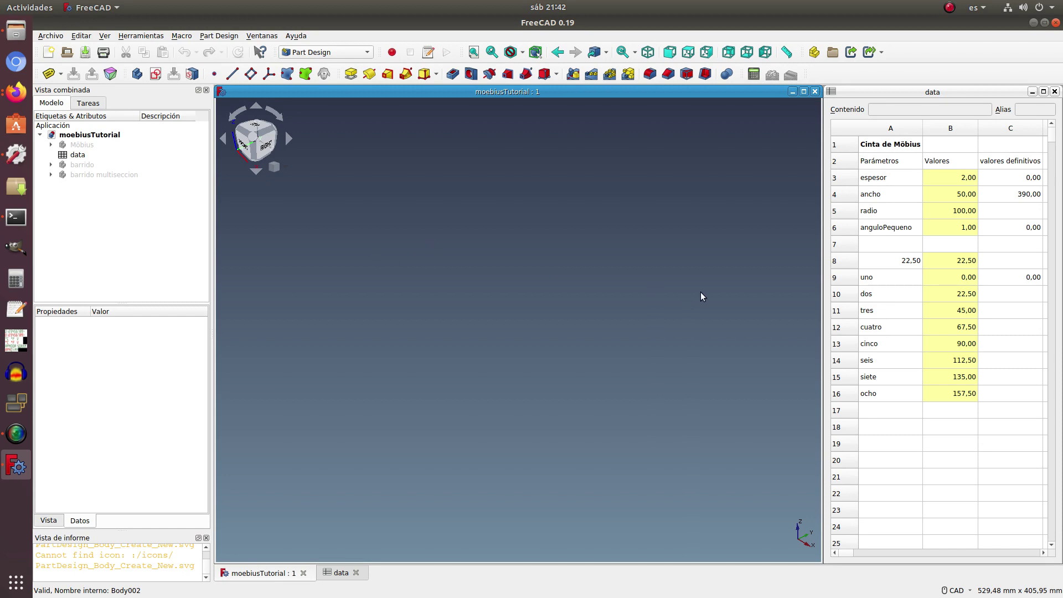
Show the About FreeCAD dialog with version 0.19, then close it
{"action": "left_click", "coordinate": [293, 36]}
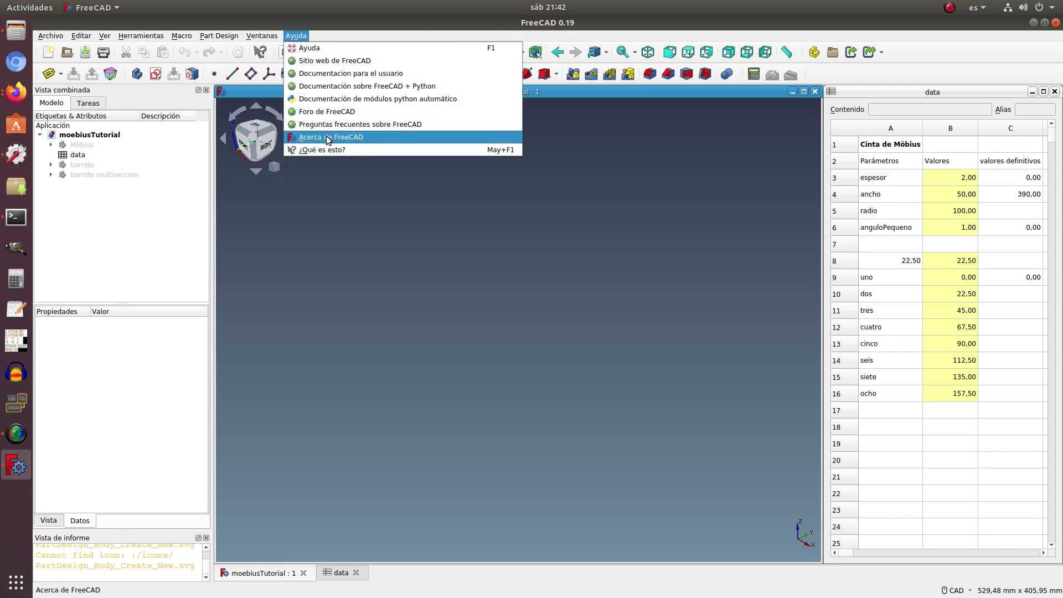
{"action": "left_click", "coordinate": [327, 139]}
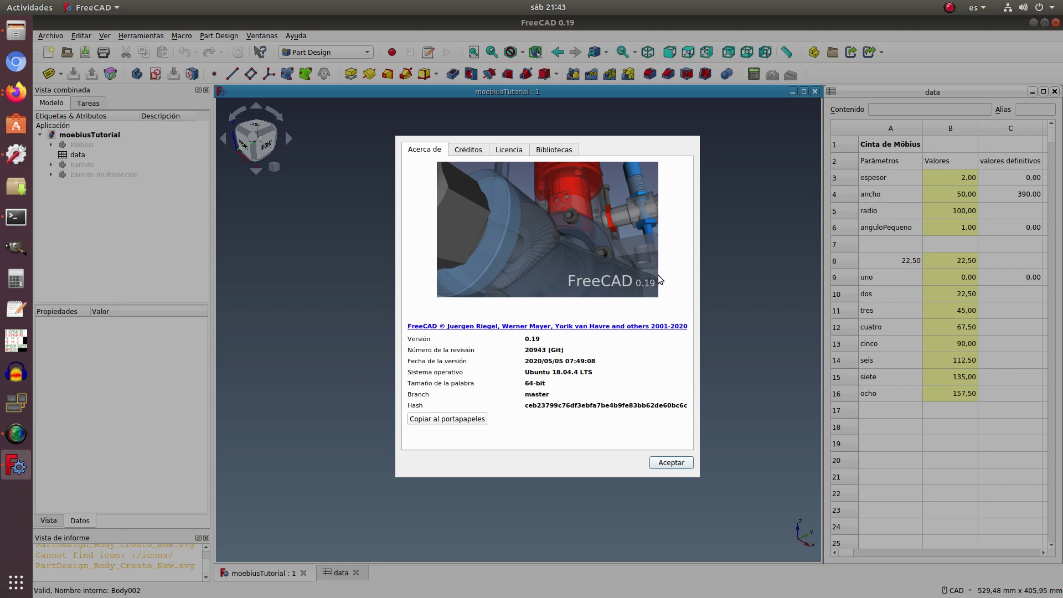
{"action": "left_click", "coordinate": [671, 463]}
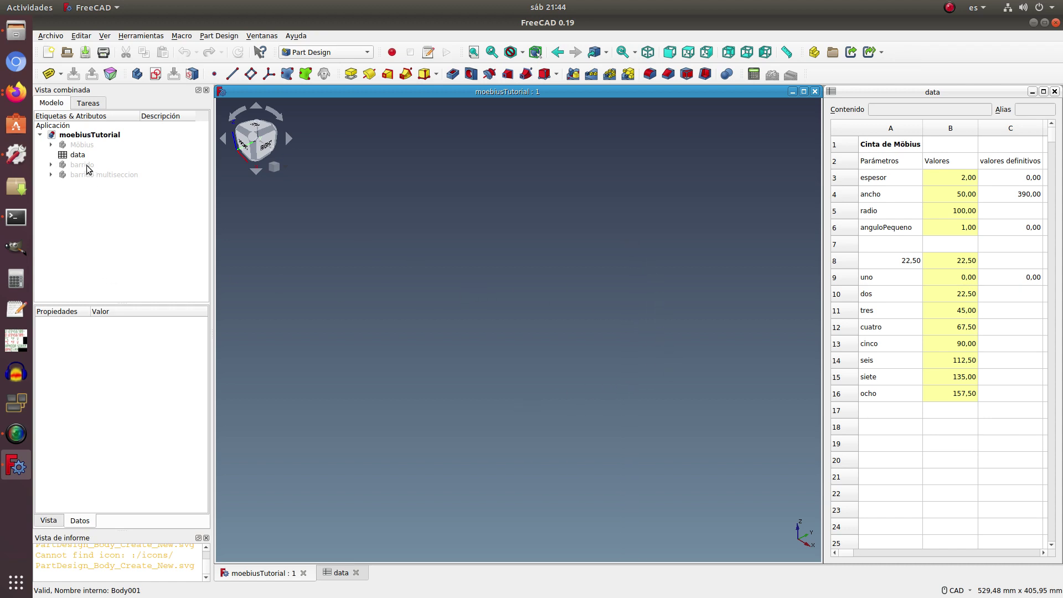
Make barrido the active body and hide its Origin001
{"action": "left_click", "coordinate": [87, 165]}
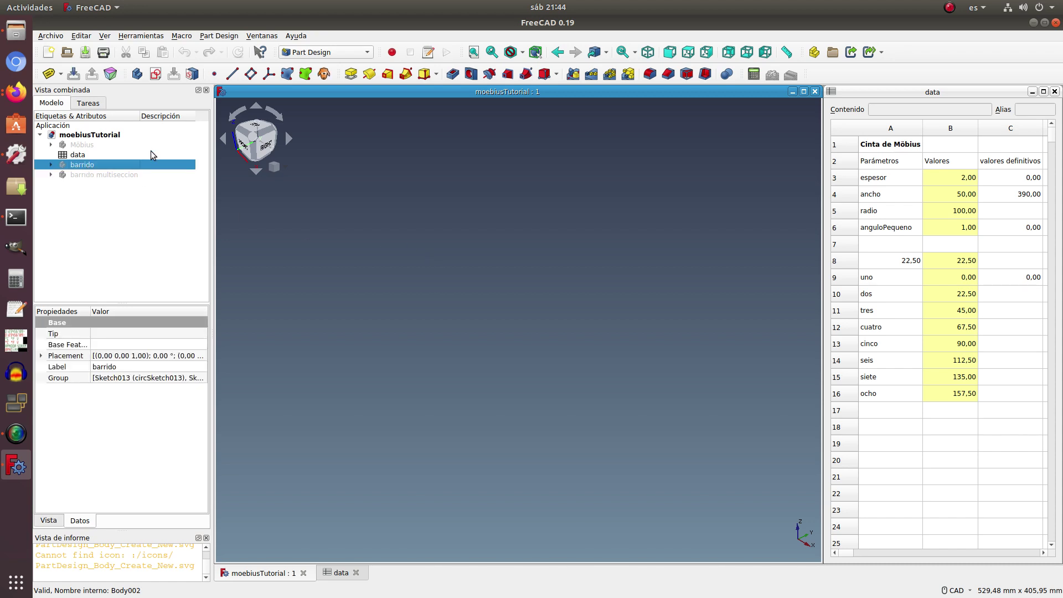
{"action": "left_click", "coordinate": [73, 75]}
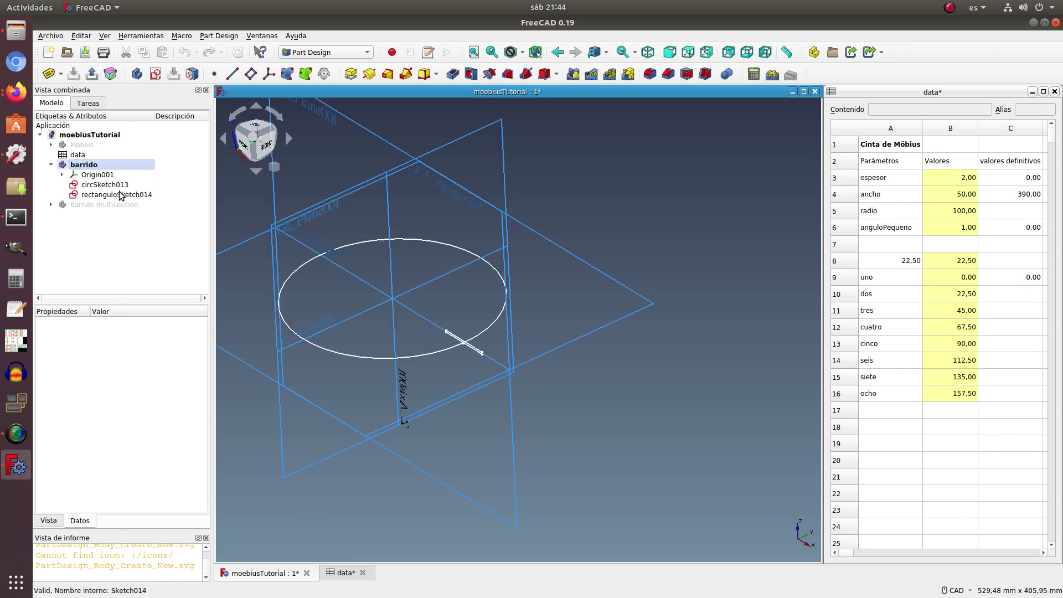
{"action": "left_click", "coordinate": [98, 176]}
{"action": "key", "text": "space"}
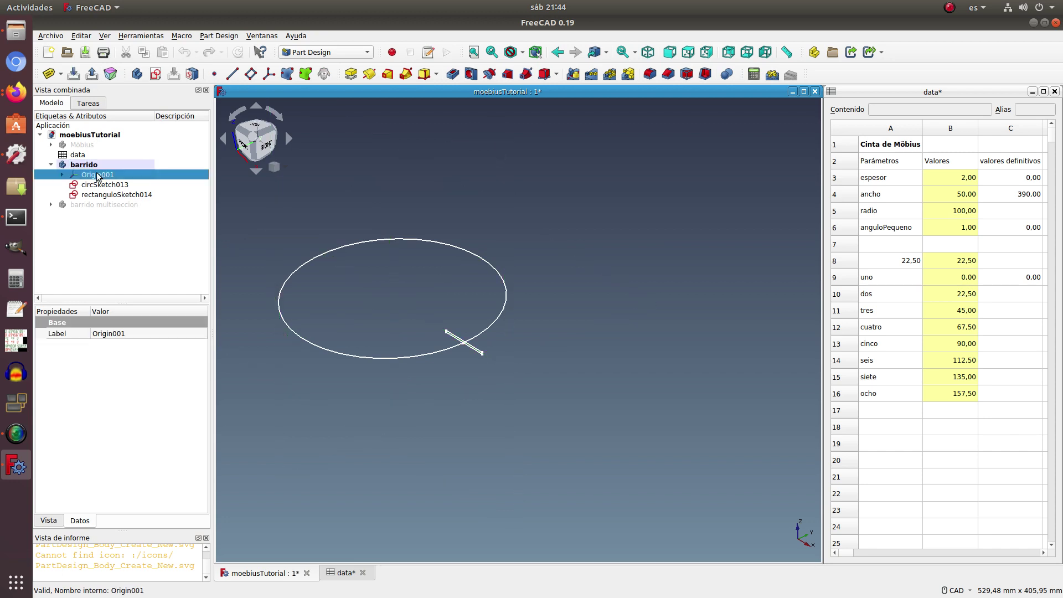
Zoom in on the circSketch013 circle and rectanguloSketch014 rectangle sketches
{"action": "scroll", "coordinate": [235, 304], "scroll_direction": "up", "scroll_amount": 2}
{"action": "scroll", "coordinate": [235, 304], "scroll_direction": "up", "scroll_amount": 3}
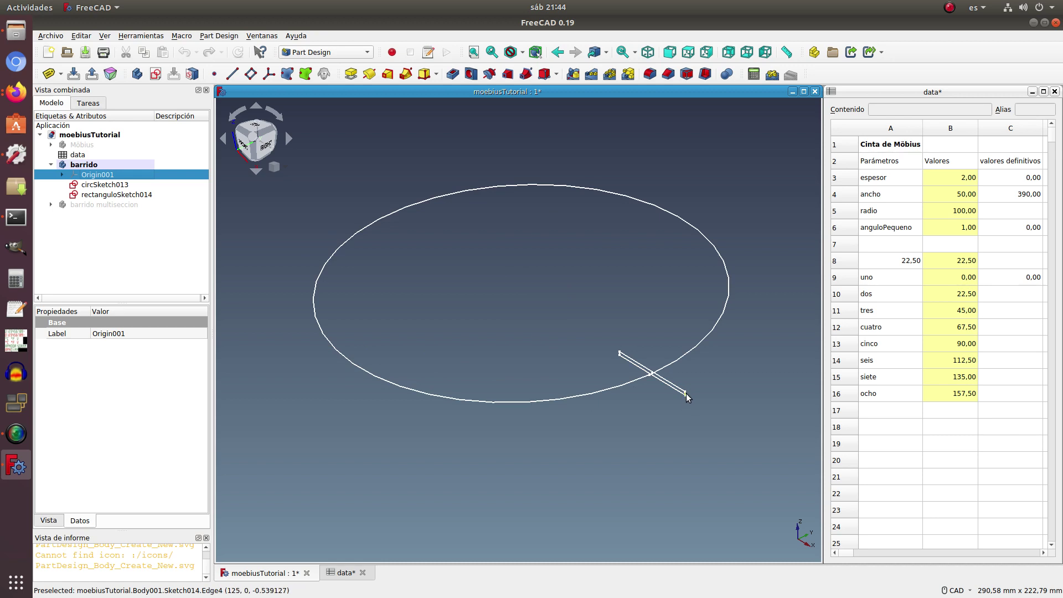
{"action": "left_click", "coordinate": [118, 195]}
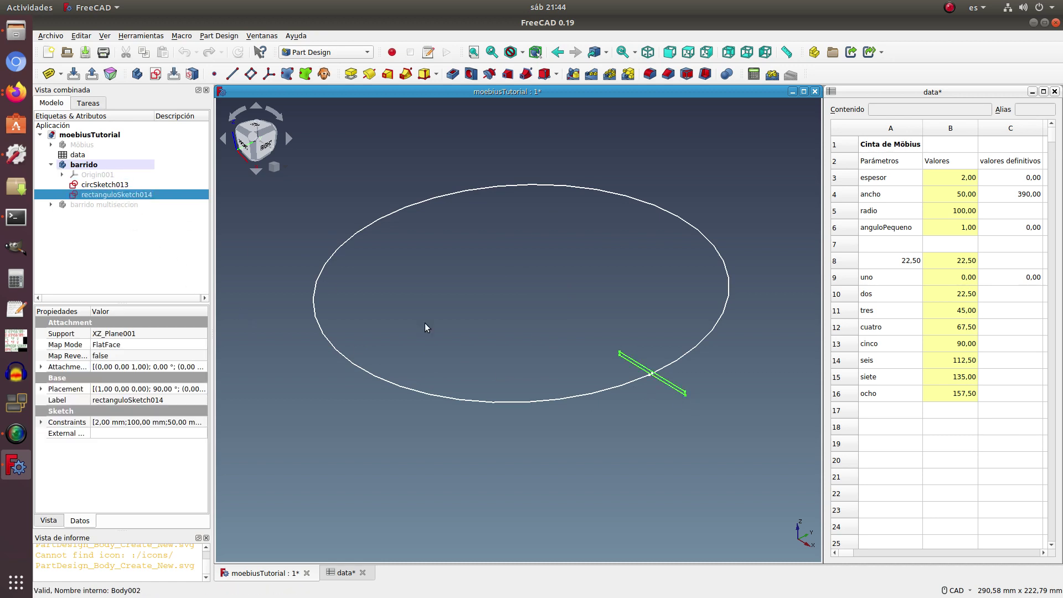
{"action": "left_click", "coordinate": [108, 184]}
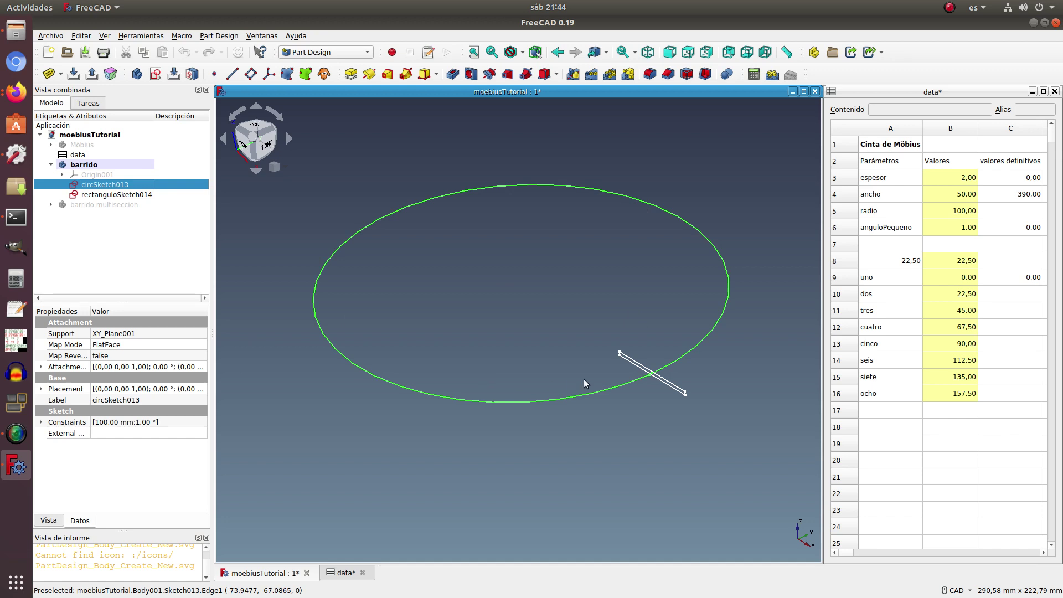
{"action": "left_click", "coordinate": [450, 483]}
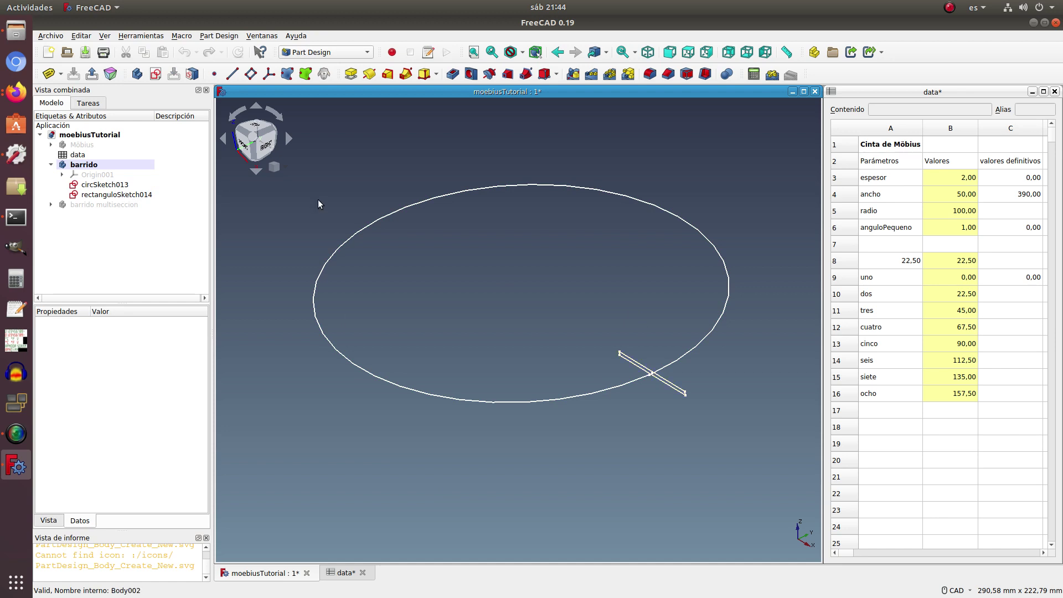
Sweep rectanguloSketch014 along circSketch013 into AdditivePipe001, a flat ring
{"action": "left_click", "coordinate": [128, 195]}
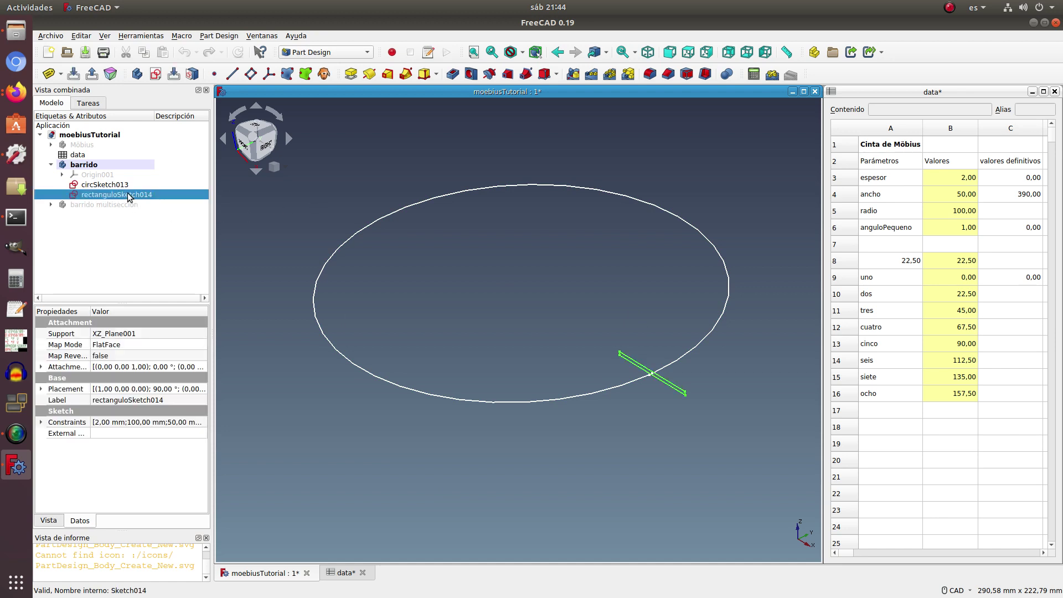
{"action": "left_click", "coordinate": [406, 79]}
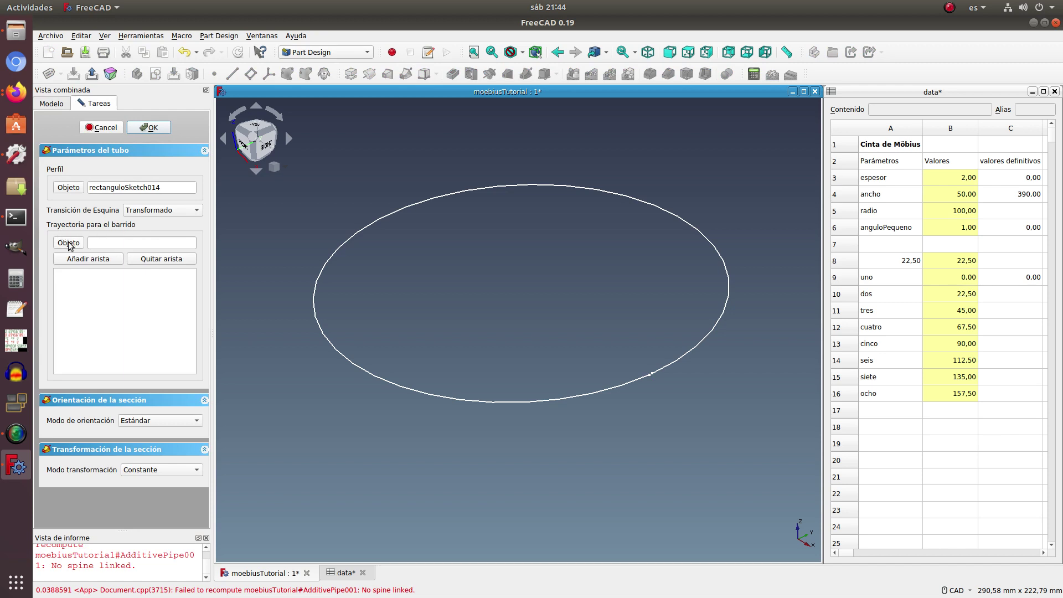
{"action": "left_click", "coordinate": [69, 244]}
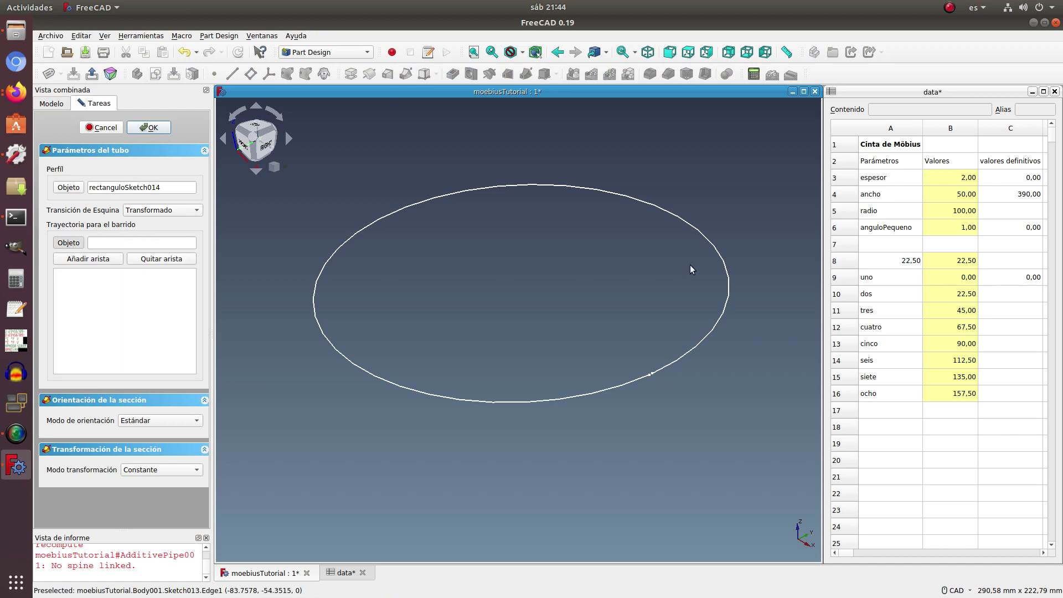
{"action": "left_click", "coordinate": [727, 272]}
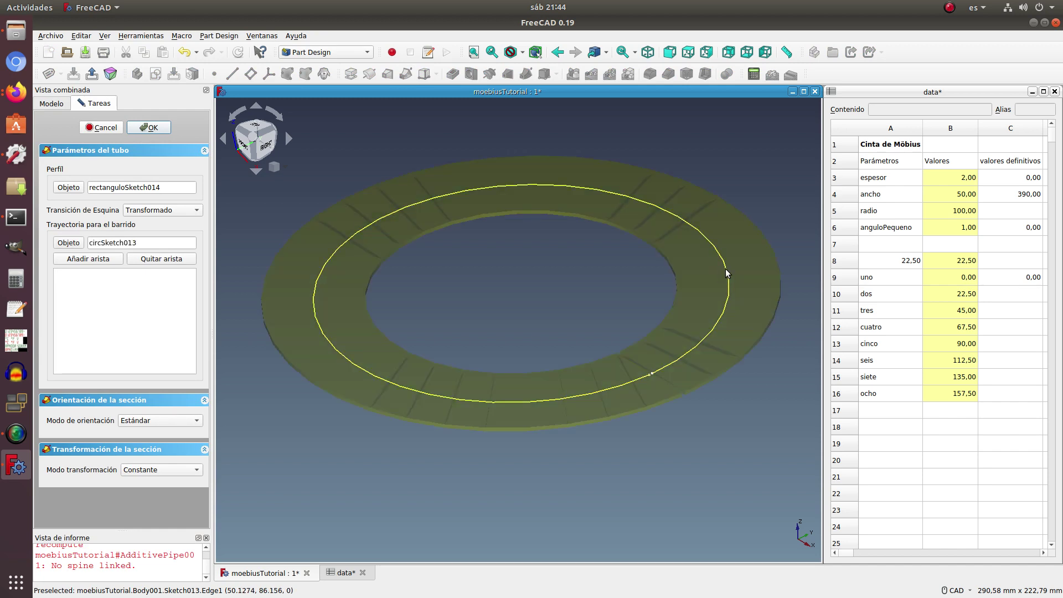
{"action": "left_click", "coordinate": [155, 126]}
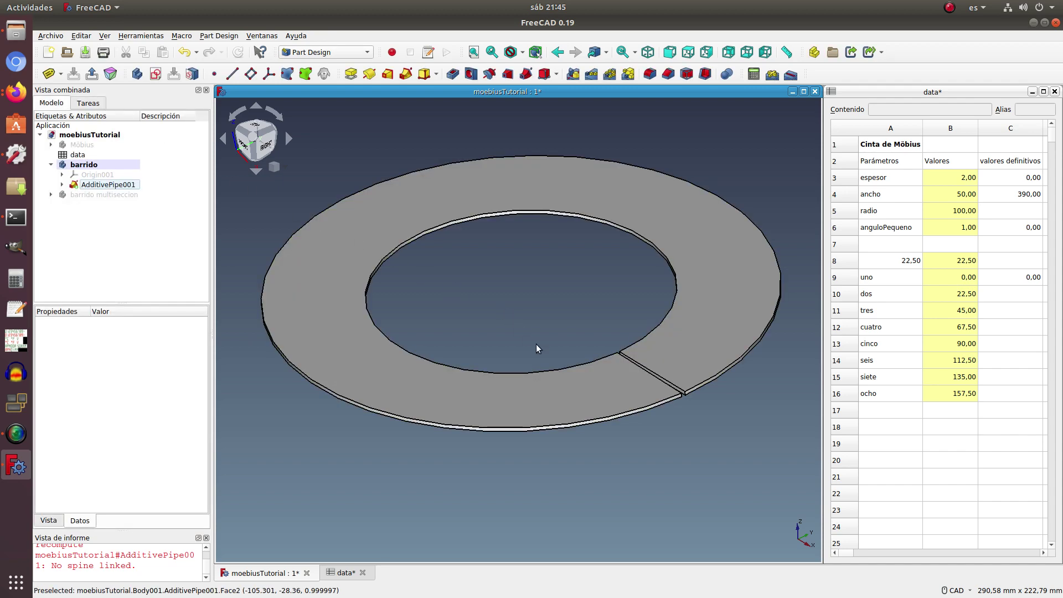
Inspect the ring, then hide the barrido body
{"action": "mouse_move", "coordinate": [536, 344]}
{"action": "middle_mouse_down"}
{"action": "mouse_move", "coordinate": [544, 360]}
{"action": "mouse_move", "coordinate": [515, 332]}
{"action": "middle_mouse_up"}
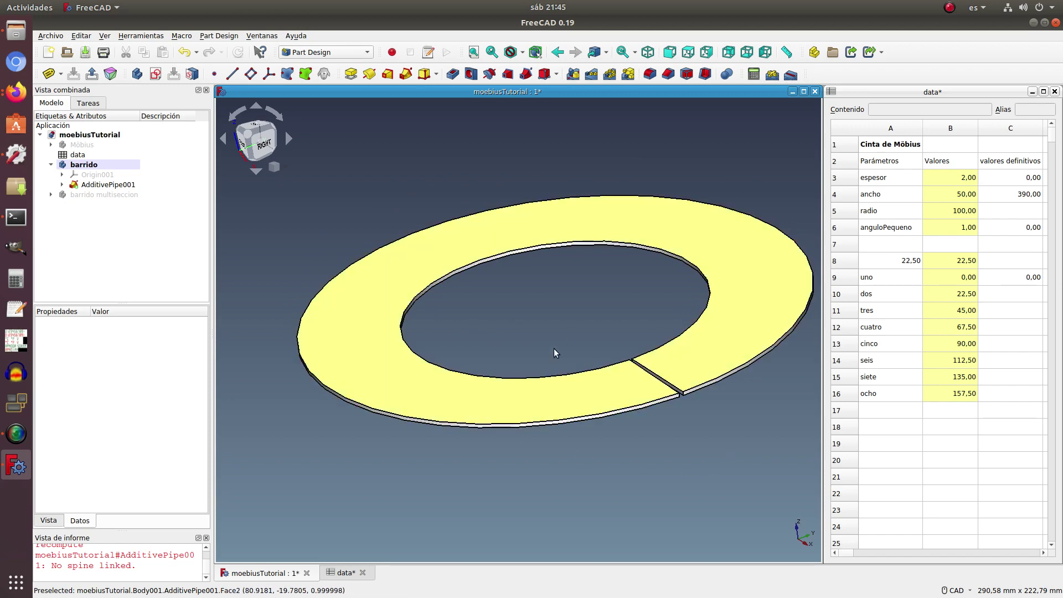
{"action": "left_click", "coordinate": [96, 166]}
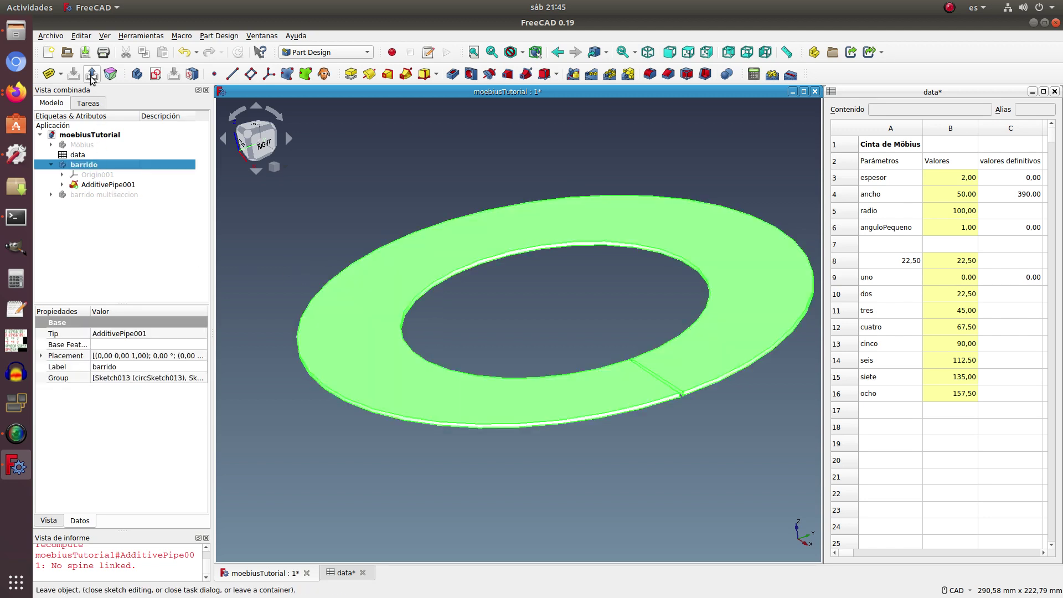
{"action": "left_click", "coordinate": [92, 76]}
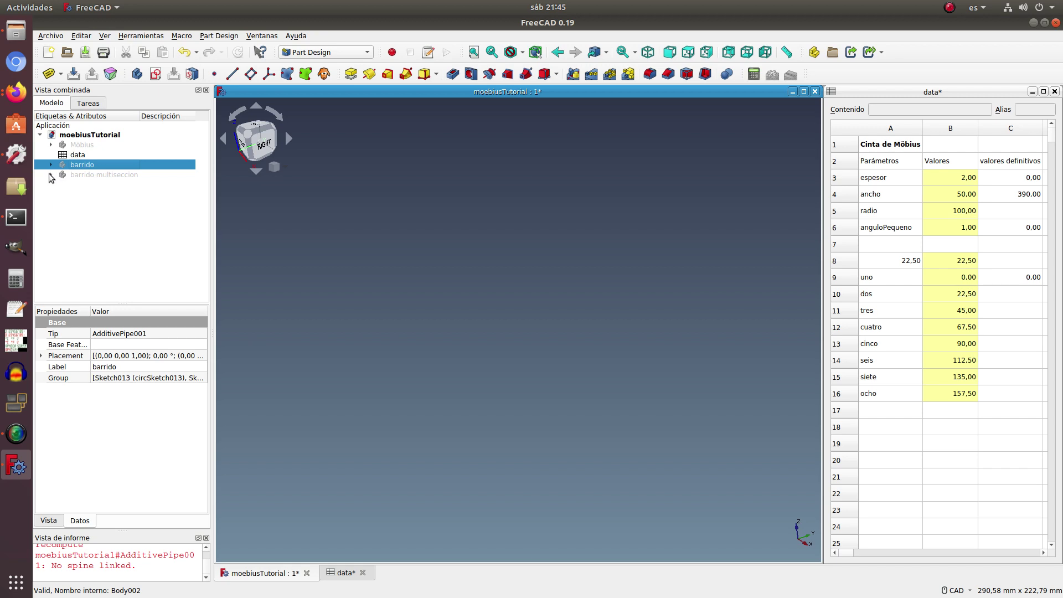
{"action": "left_click", "coordinate": [91, 174]}
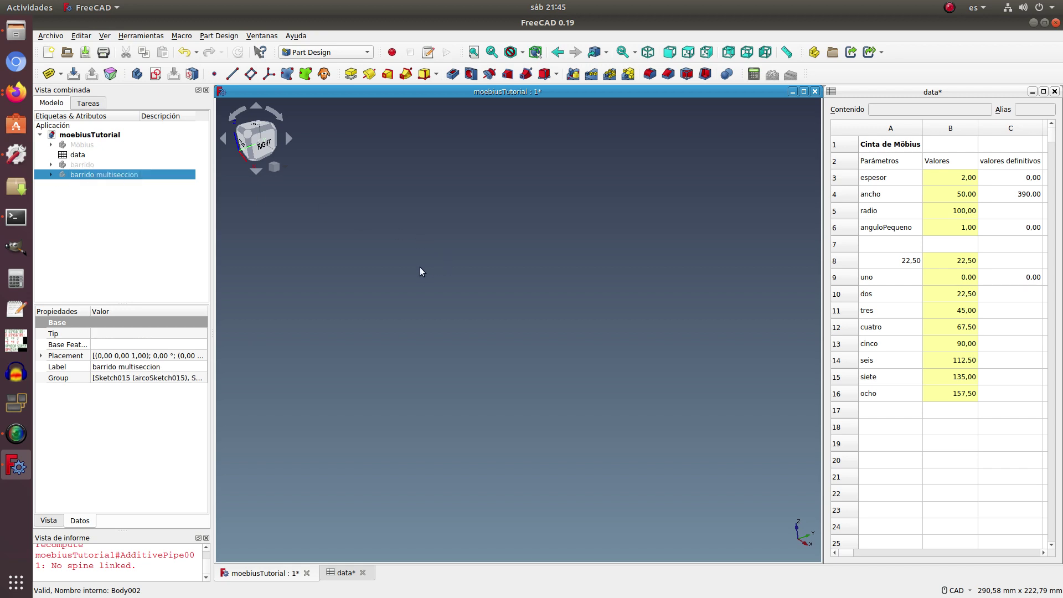
Activate barrido multiseccion, hide Origin002, and view arcoSketch015 with rectangles Sketch016–Sketch018
{"action": "left_click", "coordinate": [75, 75]}
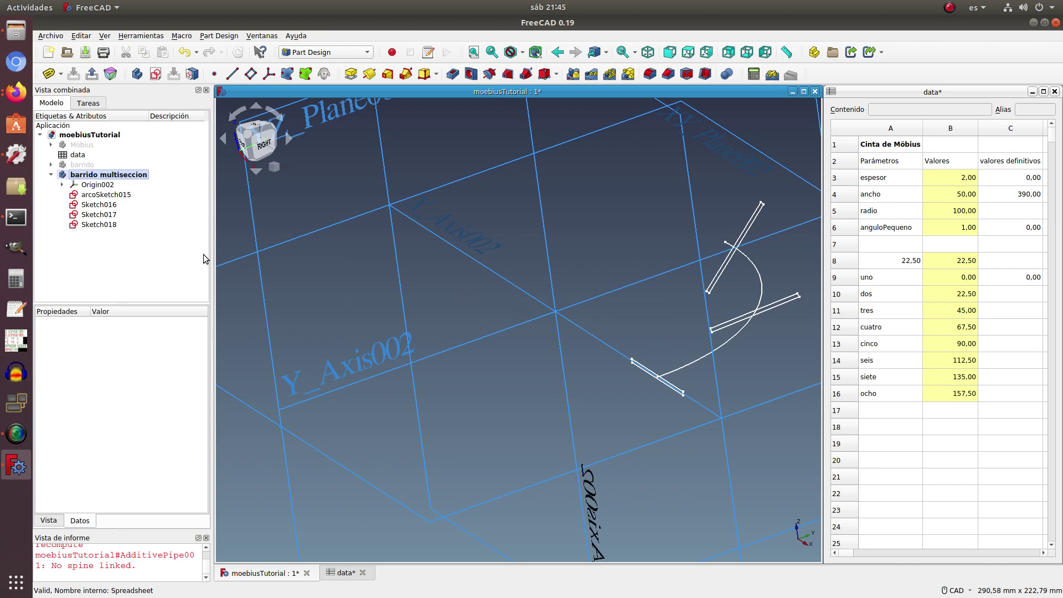
{"action": "left_click", "coordinate": [82, 185]}
{"action": "key", "text": "space"}
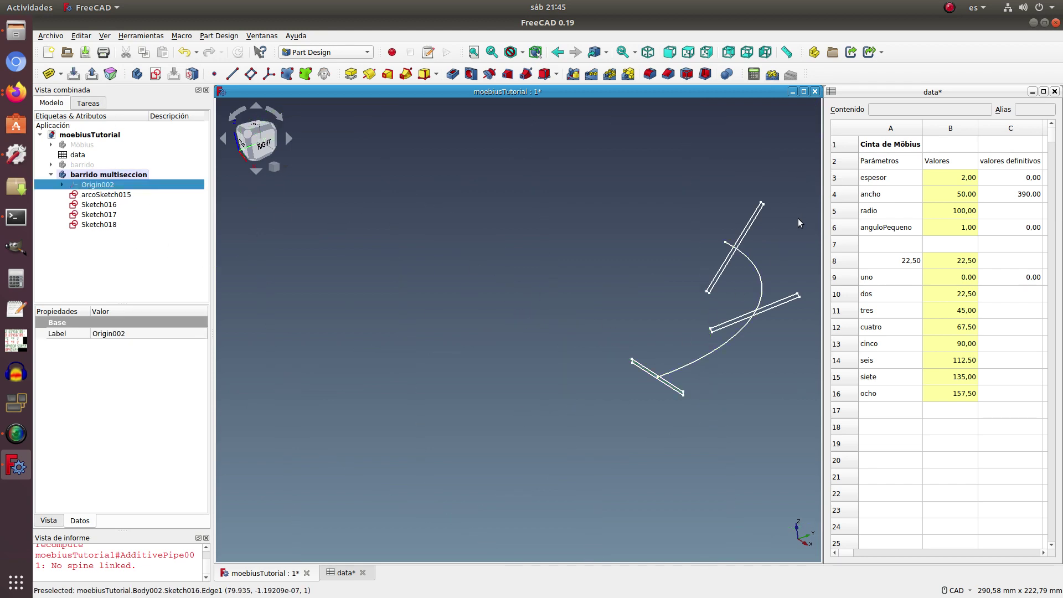
{"action": "scroll", "coordinate": [816, 271], "scroll_direction": "up", "scroll_amount": 1}
{"action": "scroll", "coordinate": [816, 271], "scroll_direction": "up", "scroll_amount": 1}
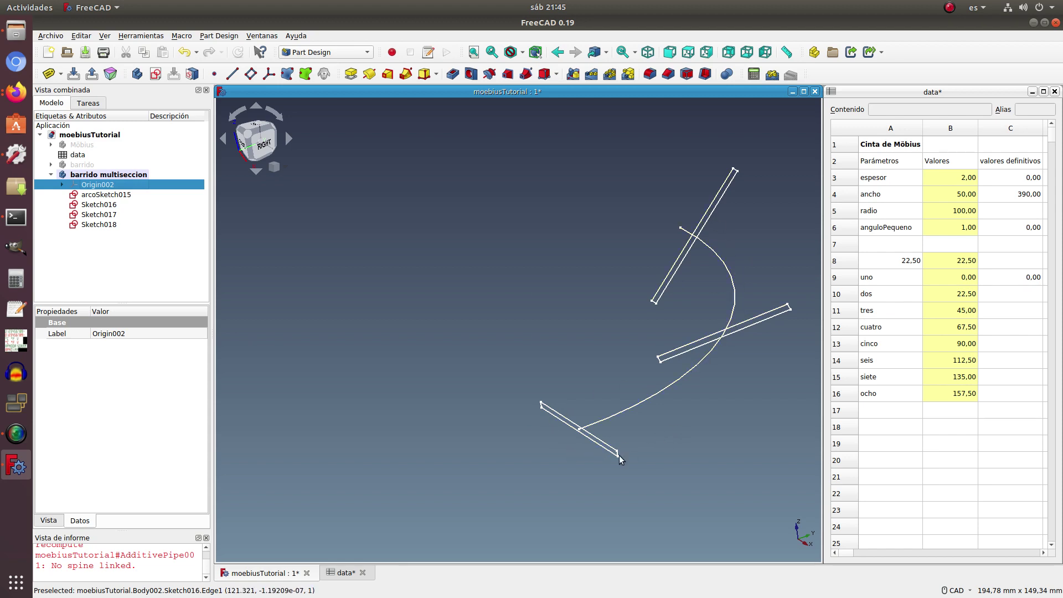
{"action": "mouse_move", "coordinate": [596, 470]}
{"action": "middle_mouse_down"}
{"action": "mouse_move", "coordinate": [624, 435]}
{"action": "mouse_move", "coordinate": [640, 450]}
{"action": "middle_mouse_up"}
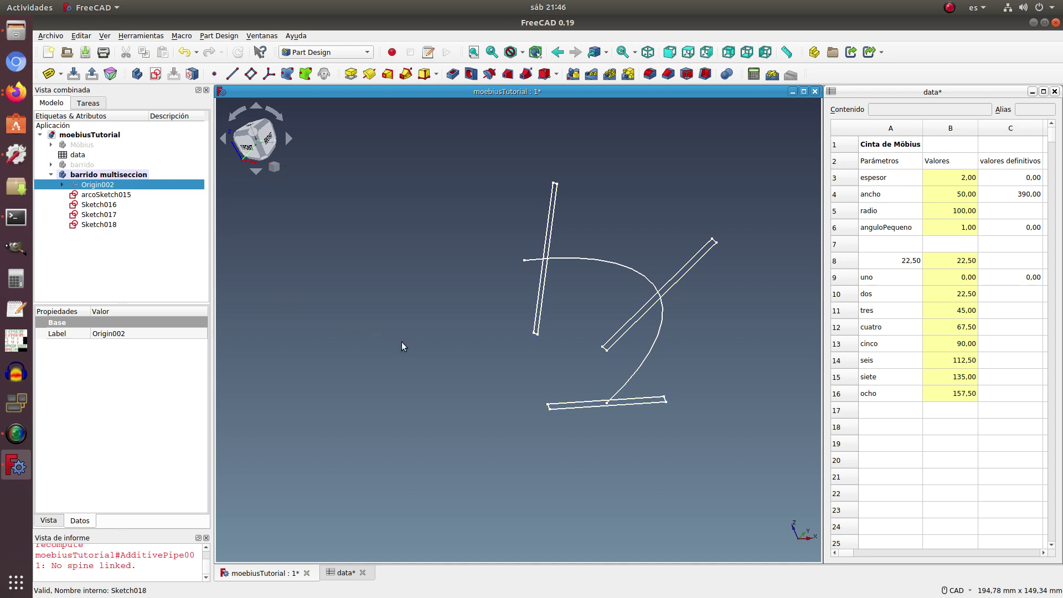
{"action": "left_click", "coordinate": [102, 204]}
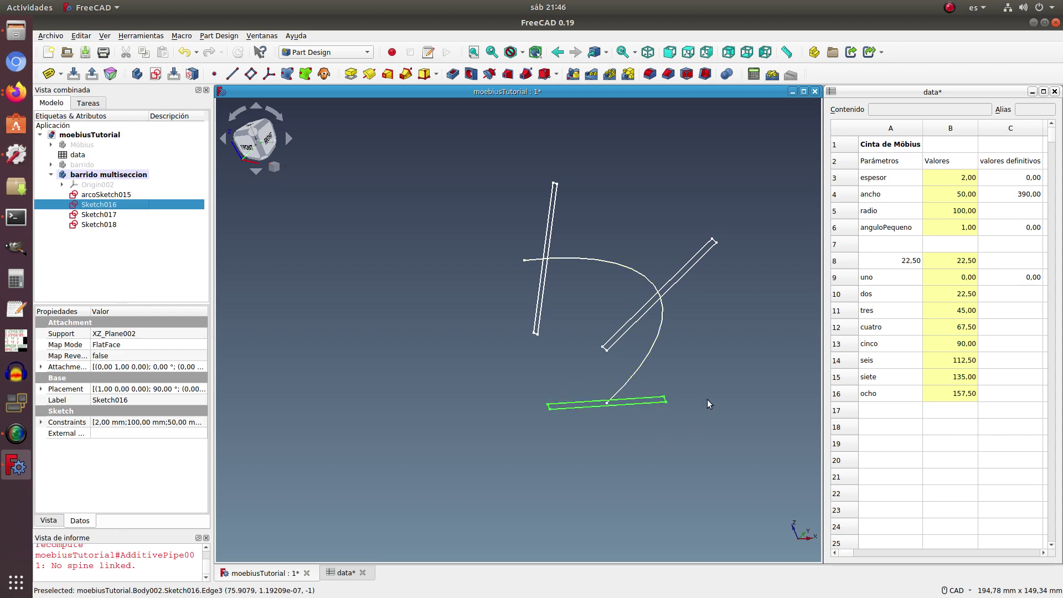
Start an additive pipe of Sketch016 along arcoSketch015 and inspect the curved band preview
{"action": "left_click", "coordinate": [407, 78]}
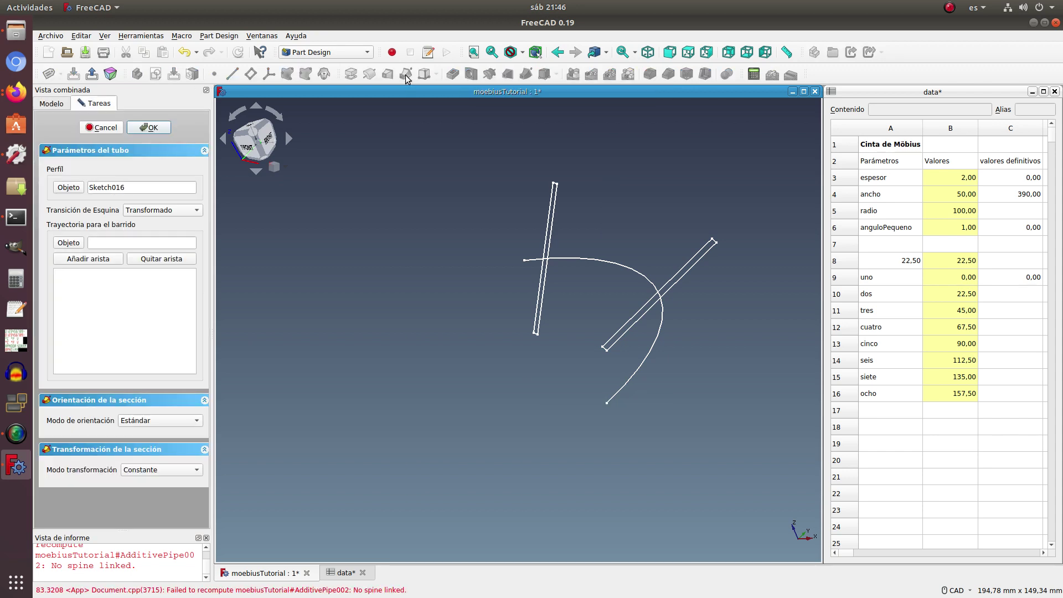
{"action": "left_click", "coordinate": [75, 246]}
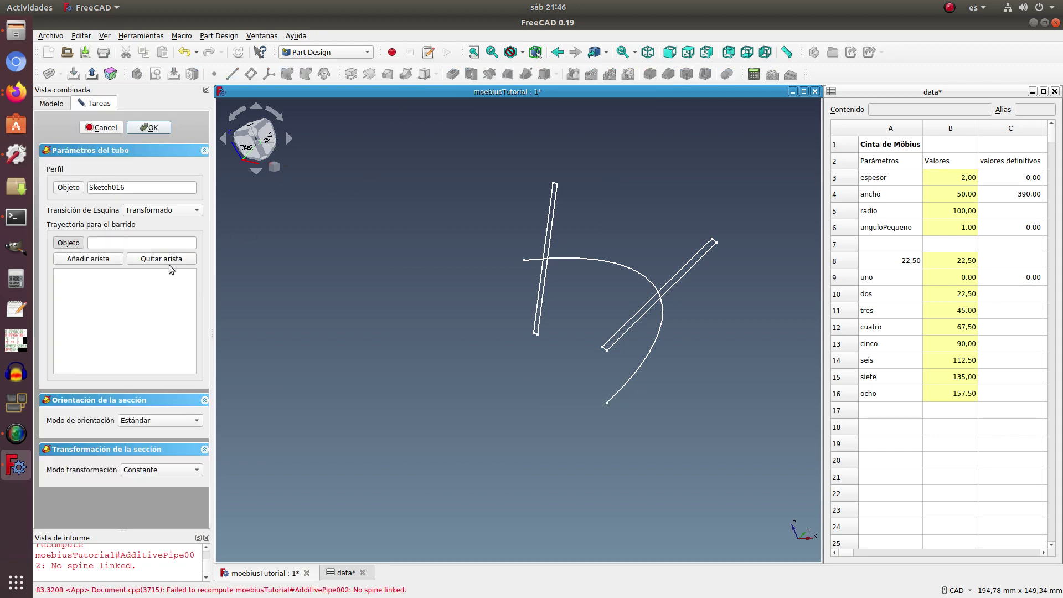
{"action": "left_click", "coordinate": [655, 345]}
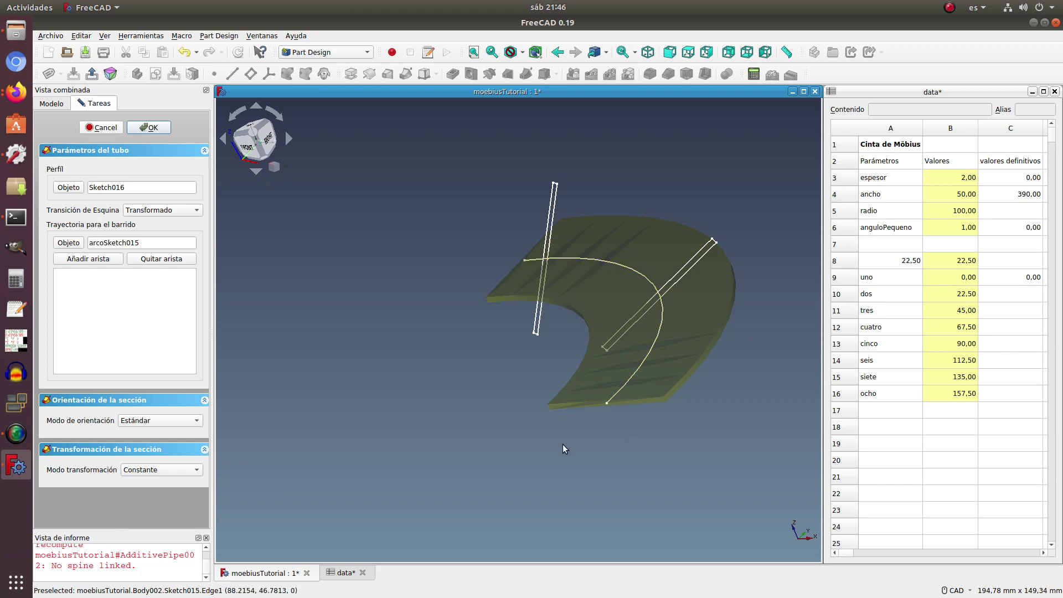
{"action": "scroll", "coordinate": [623, 476], "scroll_direction": "up", "scroll_amount": 2}
{"action": "scroll", "coordinate": [623, 477], "scroll_direction": "down", "scroll_amount": 3}
{"action": "scroll", "coordinate": [621, 476], "scroll_direction": "down", "scroll_amount": 1}
{"action": "mouse_move", "coordinate": [702, 457]}
{"action": "middle_mouse_down"}
{"action": "mouse_move", "coordinate": [759, 426]}
{"action": "mouse_move", "coordinate": [496, 382]}
{"action": "mouse_move", "coordinate": [558, 352]}
{"action": "mouse_move", "coordinate": [529, 428]}
{"action": "middle_mouse_up"}
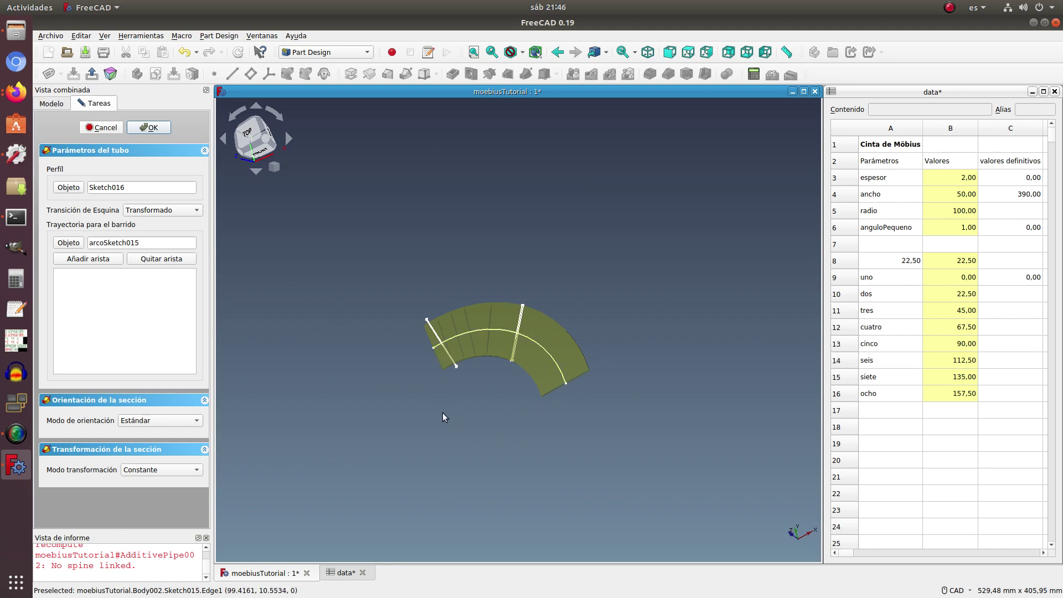
{"action": "mouse_move", "coordinate": [514, 441]}
{"action": "middle_mouse_down"}
{"action": "mouse_move", "coordinate": [493, 408]}
{"action": "mouse_move", "coordinate": [470, 280]}
{"action": "mouse_move", "coordinate": [636, 284]}
{"action": "mouse_move", "coordinate": [639, 336]}
{"action": "middle_mouse_up"}
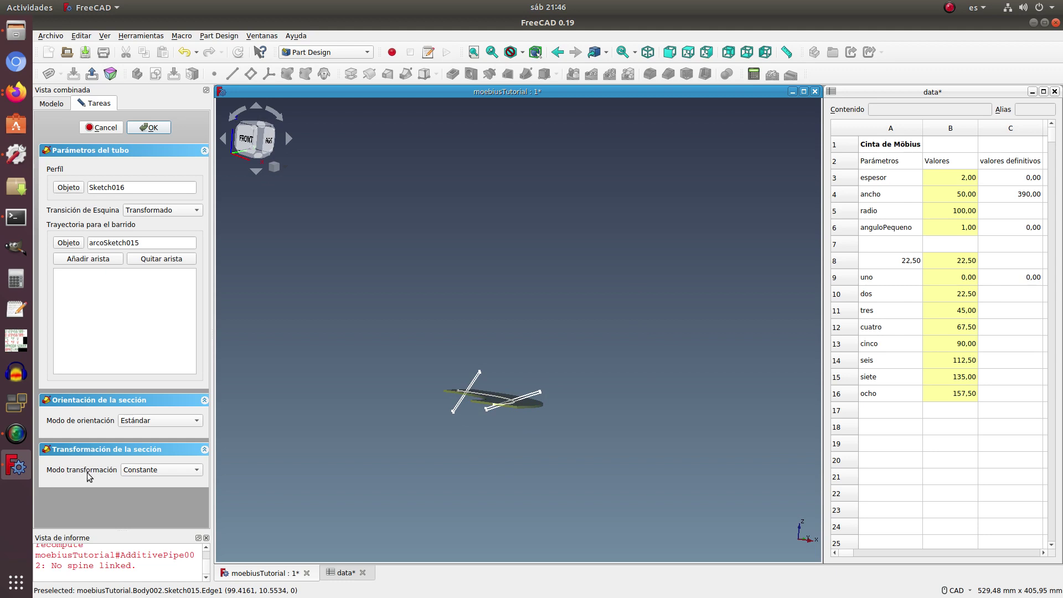
{"action": "left_click", "coordinate": [138, 471]}
Set section transformation to Multiseccion and add Sketch017 as a sweep section
{"action": "left_click", "coordinate": [139, 484]}
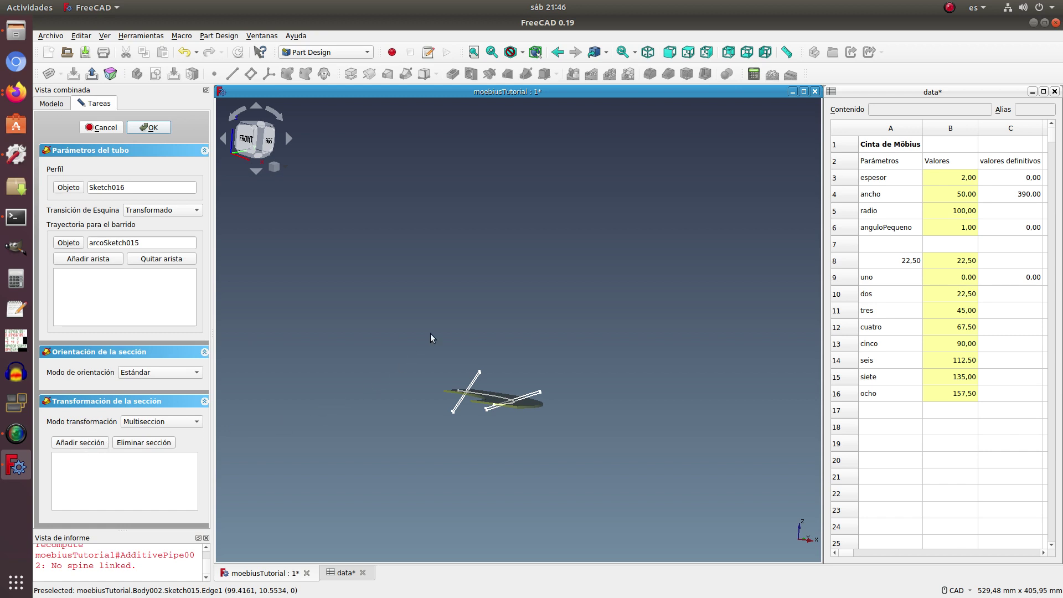
{"action": "middle_click_drag", "start_coordinate": [448, 316], "coordinate": [437, 325]}
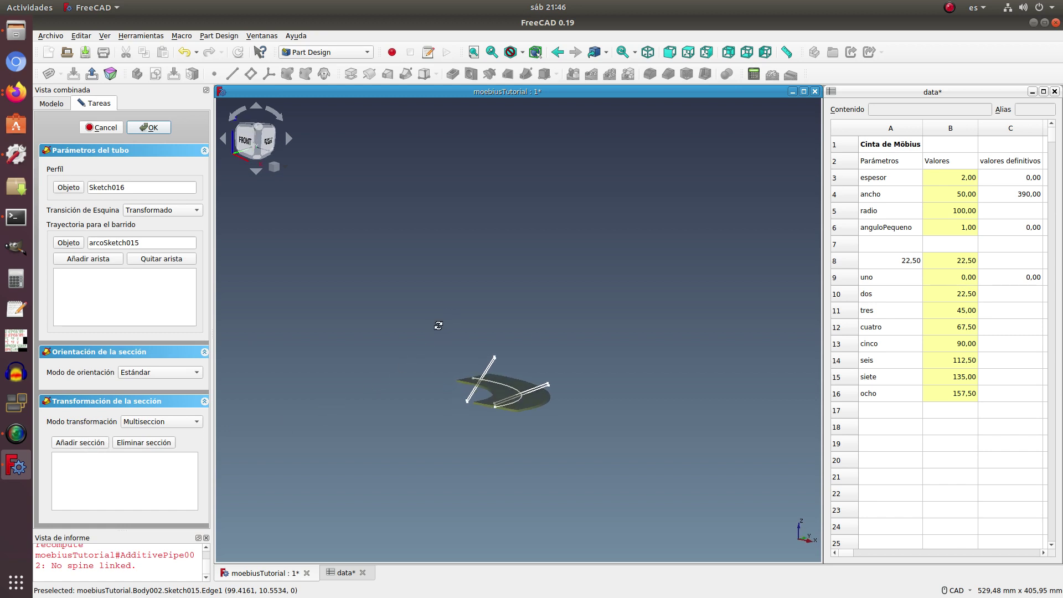
{"action": "left_click", "coordinate": [88, 447]}
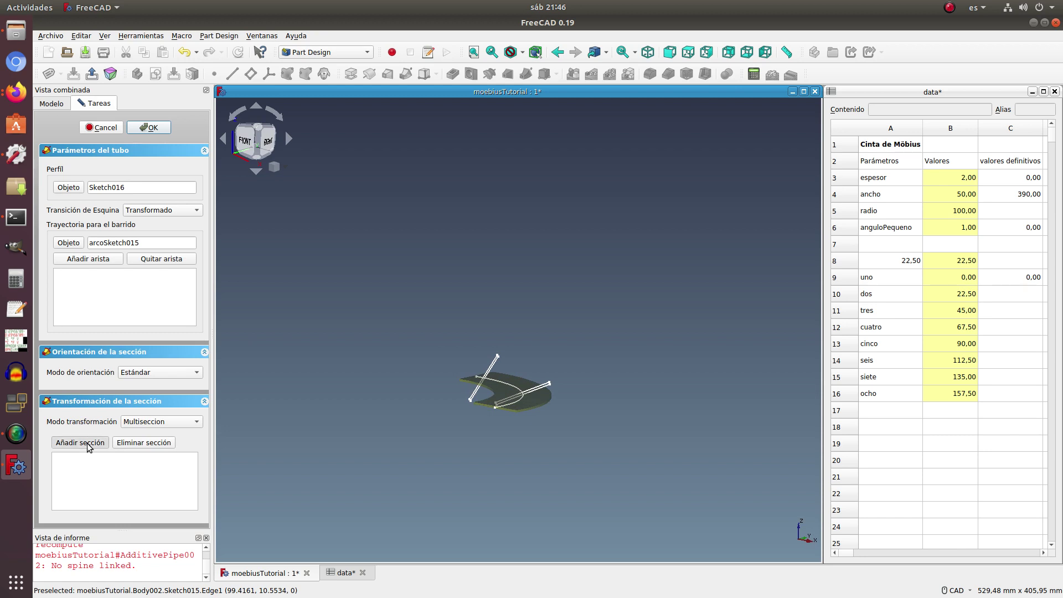
{"action": "left_click", "coordinate": [546, 388]}
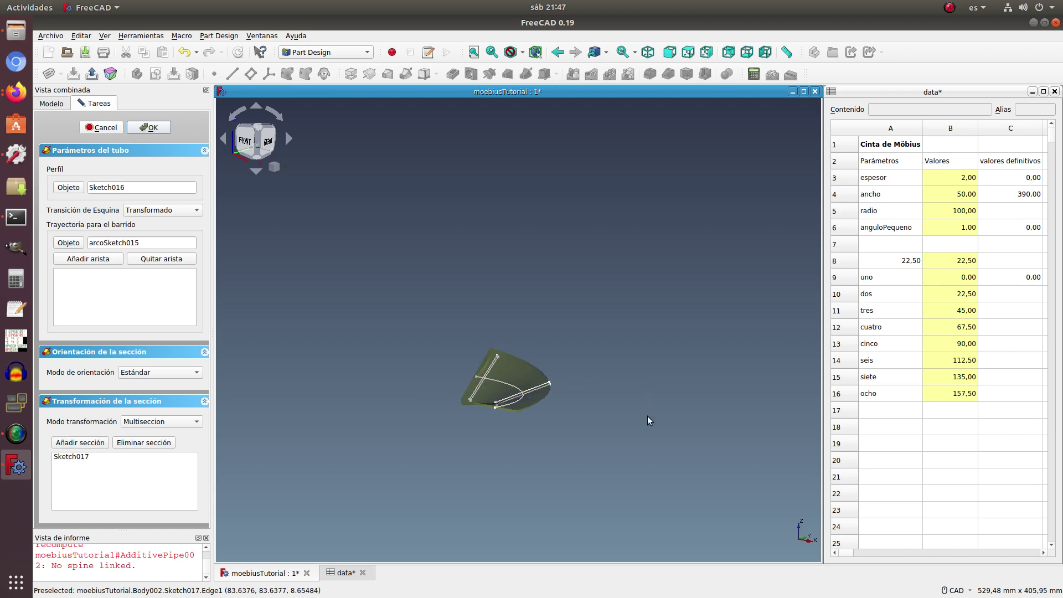
{"action": "middle_click_drag", "start_coordinate": [646, 416], "coordinate": [563, 413]}
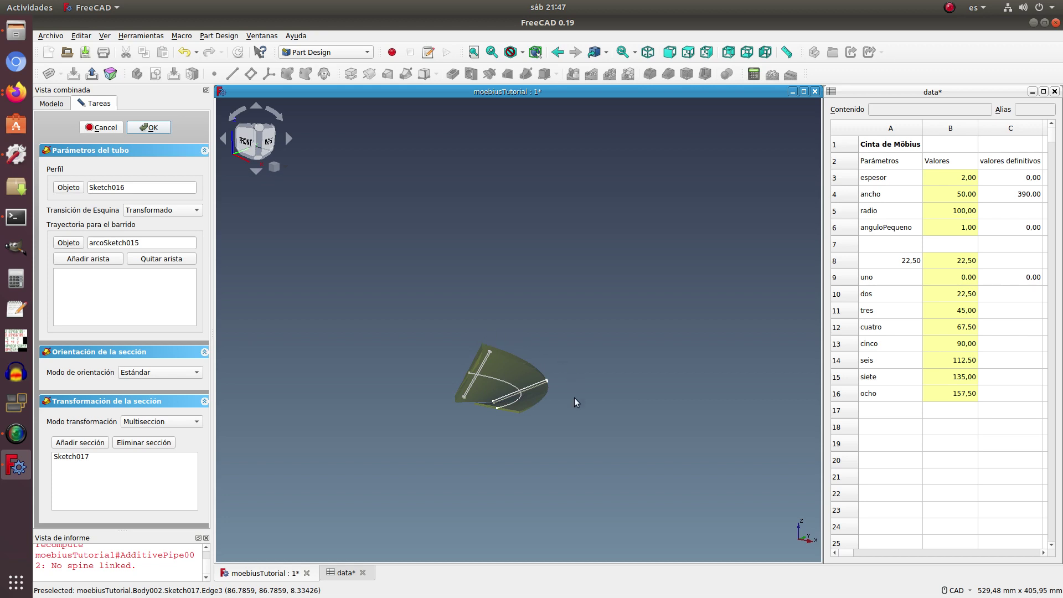
{"action": "mouse_move", "coordinate": [610, 418]}
{"action": "middle_mouse_down"}
{"action": "mouse_move", "coordinate": [524, 429]}
{"action": "mouse_move", "coordinate": [539, 426]}
{"action": "middle_mouse_up"}
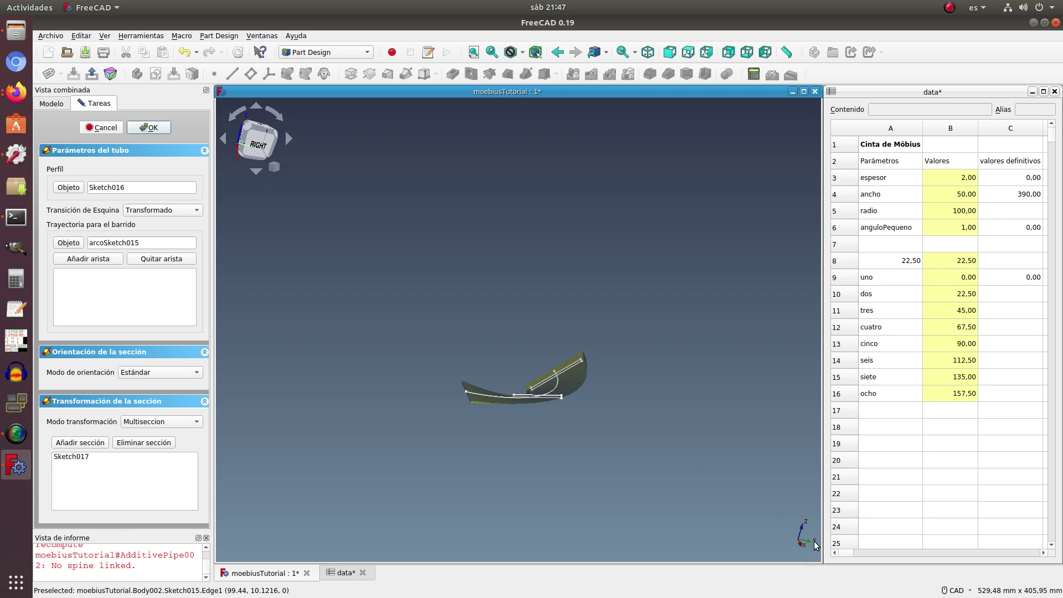
{"action": "mouse_move", "coordinate": [484, 447]}
{"action": "middle_mouse_down"}
{"action": "mouse_move", "coordinate": [516, 408]}
{"action": "mouse_move", "coordinate": [583, 391]}
{"action": "mouse_move", "coordinate": [544, 404]}
{"action": "mouse_move", "coordinate": [563, 385]}
{"action": "middle_mouse_up"}
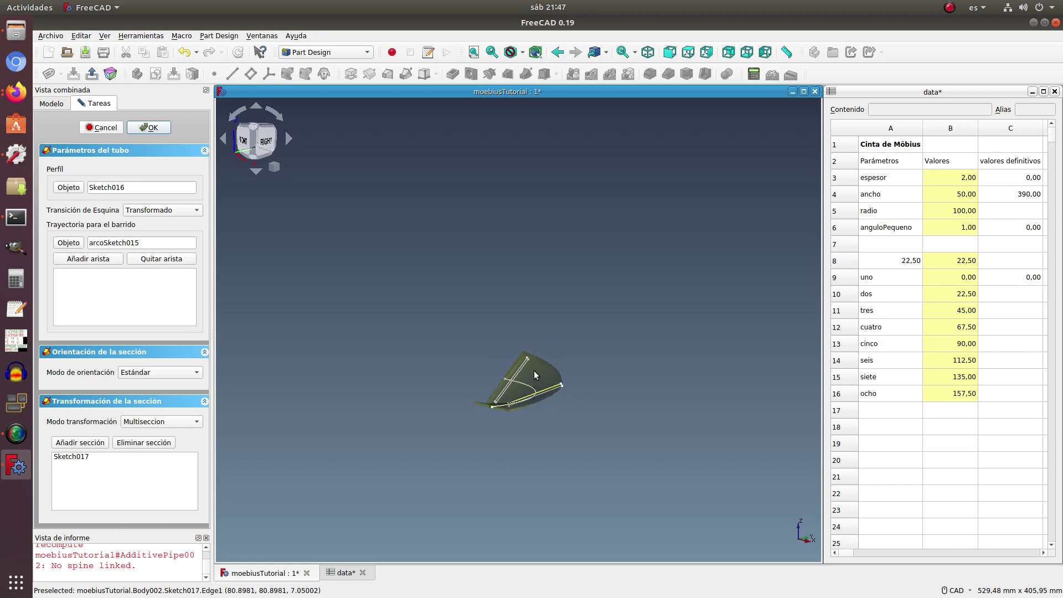
{"action": "middle_click_drag", "start_coordinate": [604, 357], "coordinate": [619, 394]}
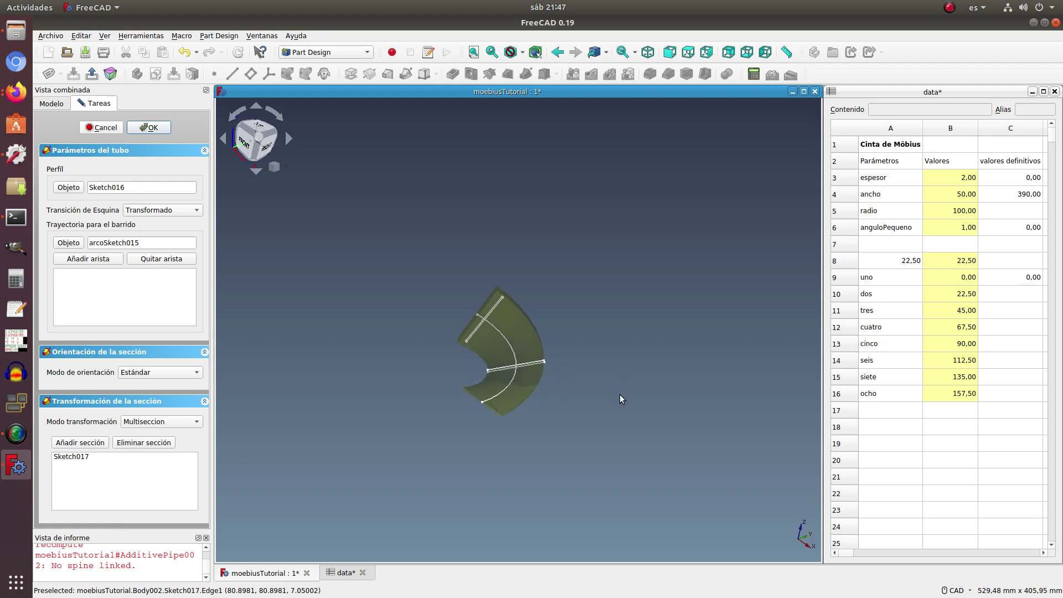
Add Sketch018 as the last section and finish AdditivePipe002
{"action": "left_click", "coordinate": [100, 445]}
{"action": "mouse_move", "coordinate": [566, 463]}
{"action": "middle_mouse_down"}
{"action": "mouse_move", "coordinate": [517, 434]}
{"action": "mouse_move", "coordinate": [547, 443]}
{"action": "middle_mouse_up"}
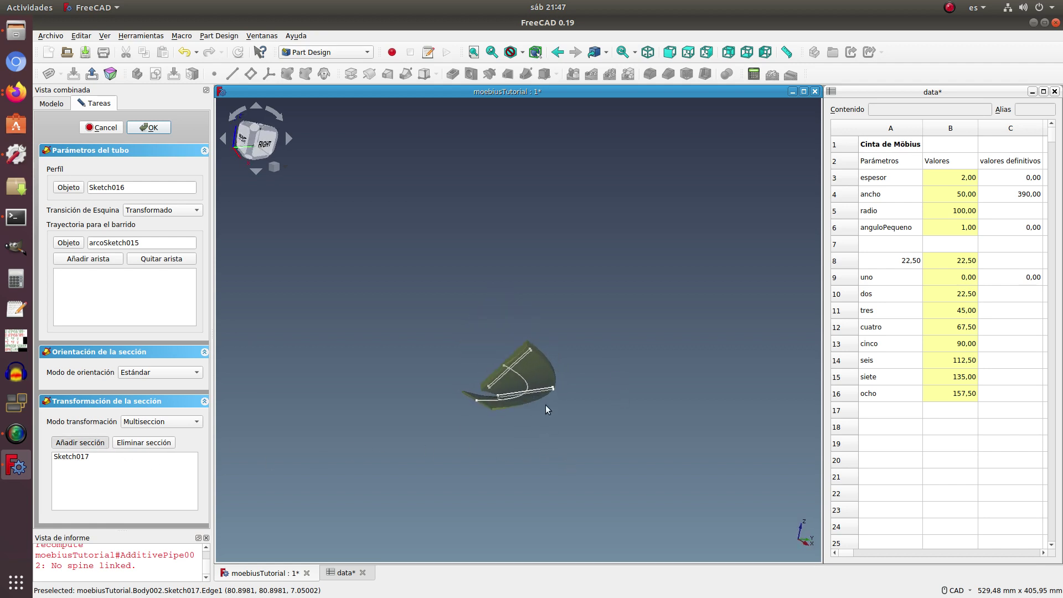
{"action": "left_click", "coordinate": [525, 352]}
{"action": "mouse_move", "coordinate": [444, 494]}
{"action": "middle_mouse_down"}
{"action": "mouse_move", "coordinate": [482, 482]}
{"action": "mouse_move", "coordinate": [546, 494]}
{"action": "mouse_move", "coordinate": [576, 515]}
{"action": "middle_mouse_up"}
{"action": "mouse_move", "coordinate": [477, 486]}
{"action": "middle_mouse_down"}
{"action": "mouse_move", "coordinate": [573, 443]}
{"action": "mouse_move", "coordinate": [483, 500]}
{"action": "mouse_move", "coordinate": [422, 394]}
{"action": "mouse_move", "coordinate": [423, 366]}
{"action": "mouse_move", "coordinate": [381, 405]}
{"action": "middle_mouse_up"}
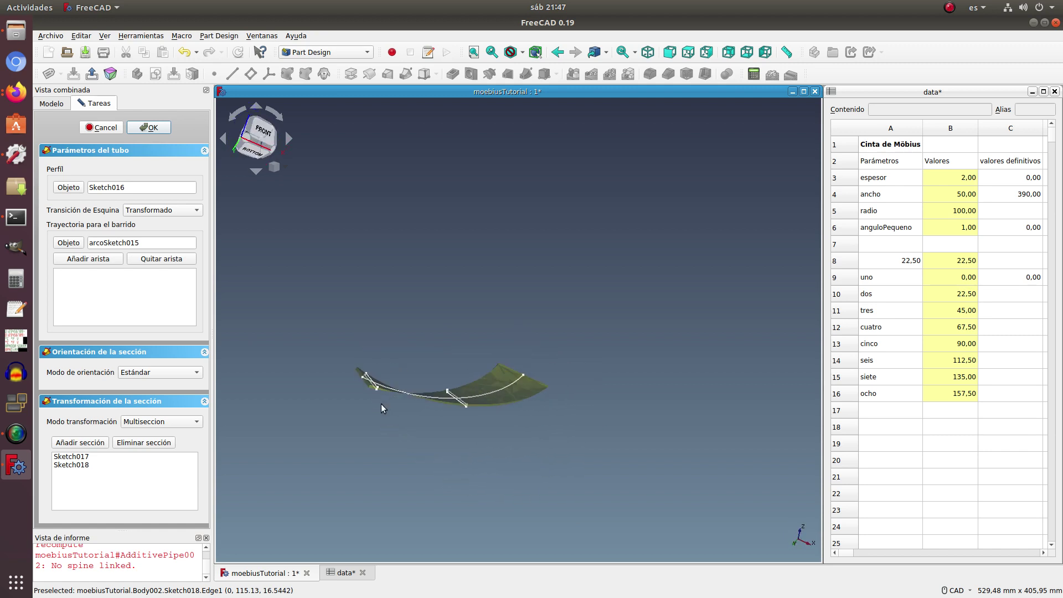
{"action": "left_click", "coordinate": [147, 127]}
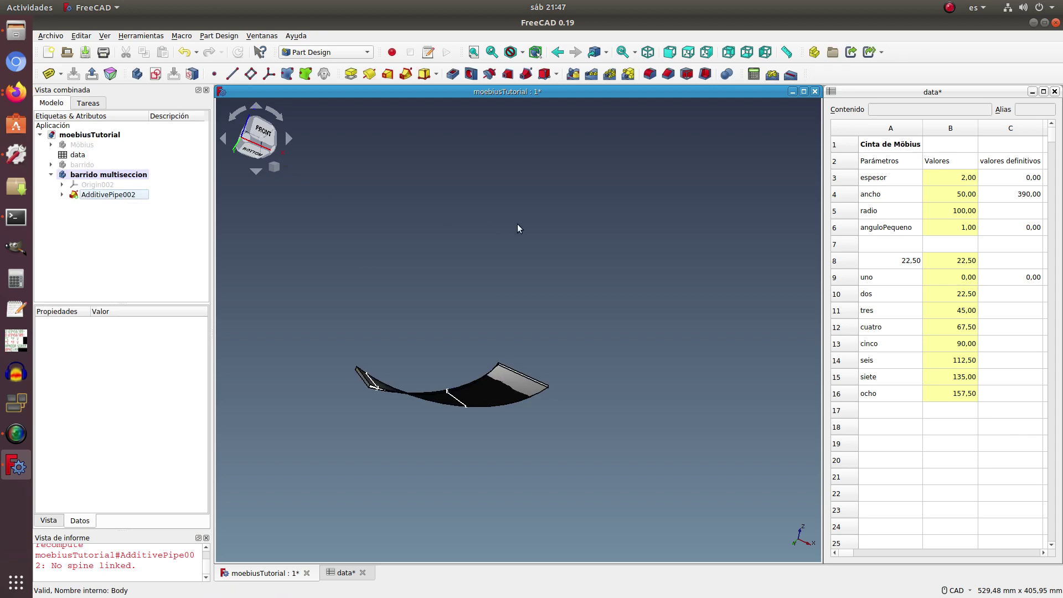
Deactivate barrido multiseccion and orbit around the swept band to inspect it
{"action": "left_click", "coordinate": [126, 175]}
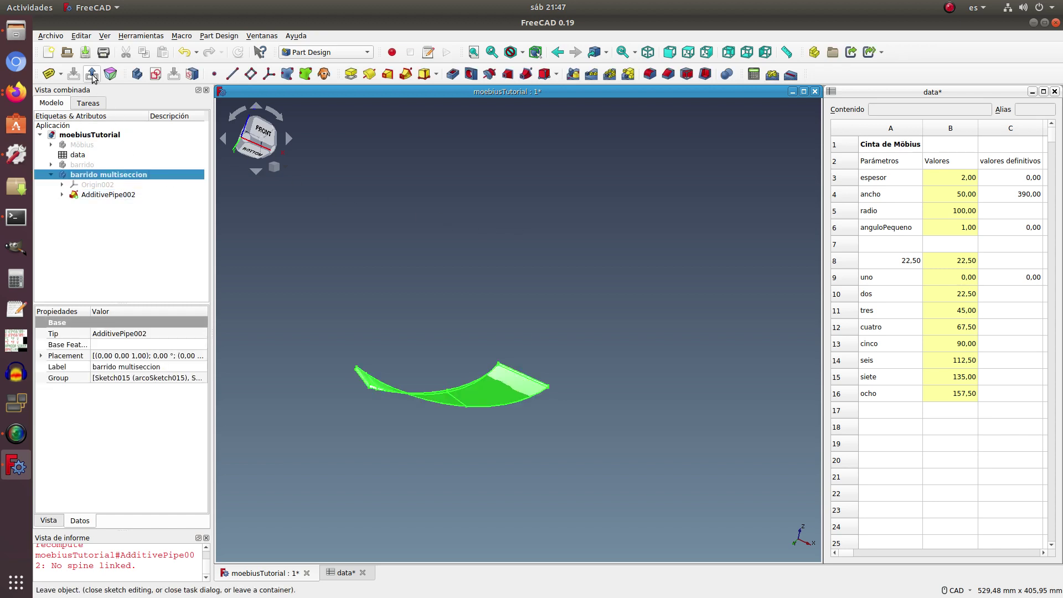
{"action": "double_click", "coordinate": [126, 176]}
{"action": "key", "text": "space"}
{"action": "key", "text": "space"}
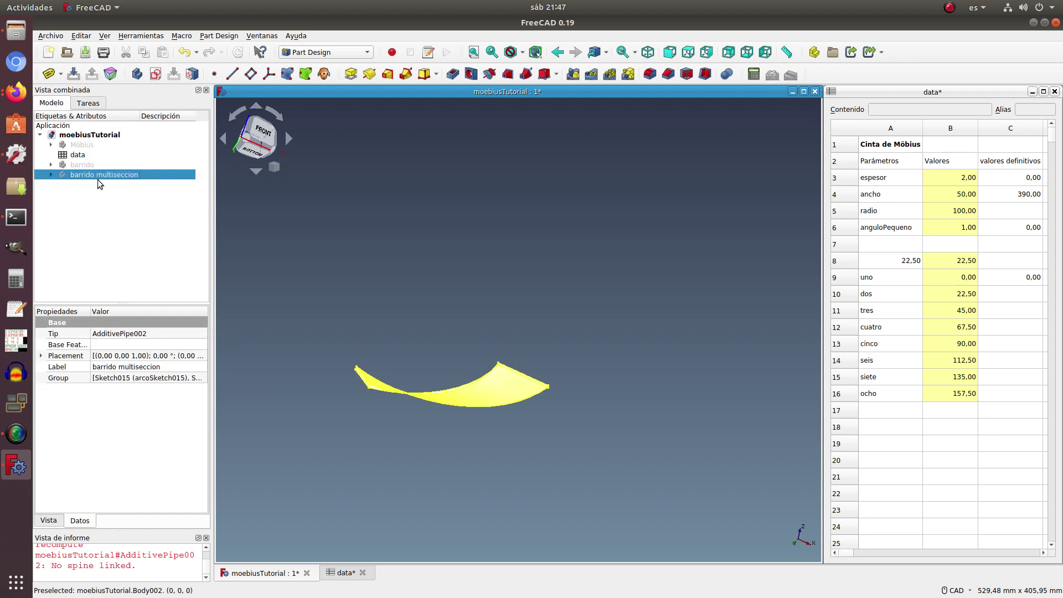
{"action": "left_click", "coordinate": [472, 244]}
{"action": "mouse_move", "coordinate": [472, 244]}
{"action": "middle_mouse_down"}
{"action": "mouse_move", "coordinate": [392, 415]}
{"action": "mouse_move", "coordinate": [339, 360]}
{"action": "mouse_move", "coordinate": [373, 270]}
{"action": "mouse_move", "coordinate": [443, 171]}
{"action": "mouse_move", "coordinate": [459, 347]}
{"action": "middle_mouse_up"}
{"action": "mouse_move", "coordinate": [500, 456]}
{"action": "middle_mouse_down"}
{"action": "mouse_move", "coordinate": [401, 457]}
{"action": "mouse_move", "coordinate": [392, 411]}
{"action": "middle_mouse_up"}
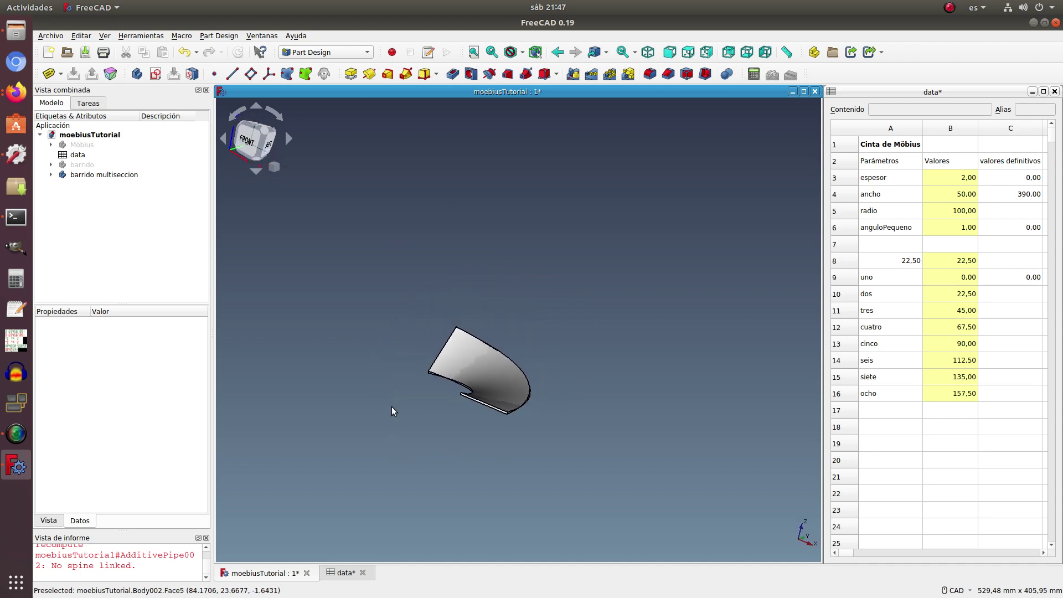
{"action": "mouse_move", "coordinate": [530, 428]}
{"action": "middle_mouse_down"}
{"action": "mouse_move", "coordinate": [580, 453]}
{"action": "mouse_move", "coordinate": [602, 444]}
{"action": "middle_mouse_up"}
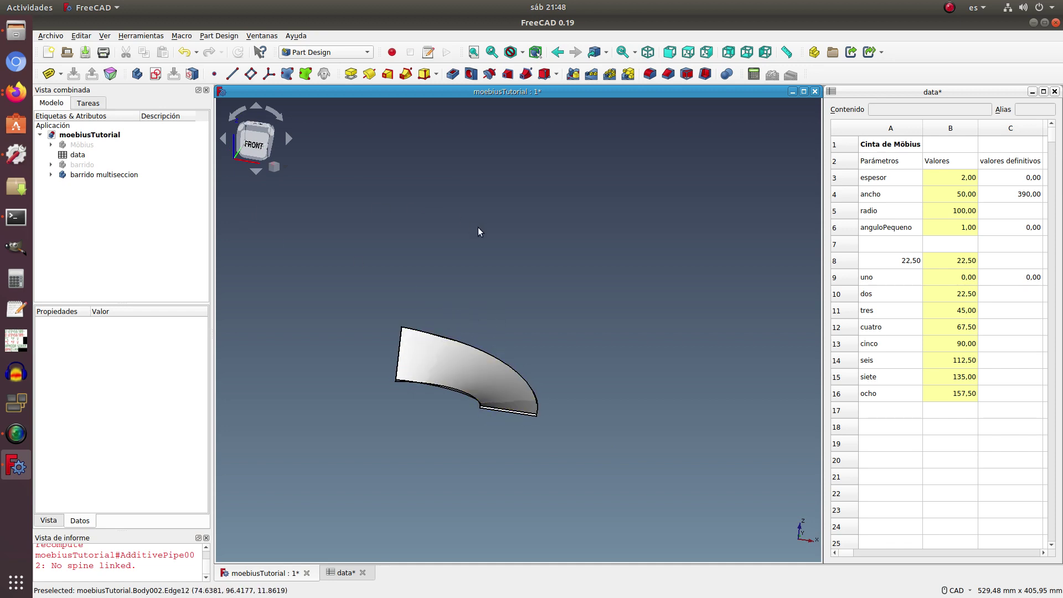
Hide the barrido multiseccion body, leaving the 3D view empty
{"action": "left_click", "coordinate": [114, 175]}
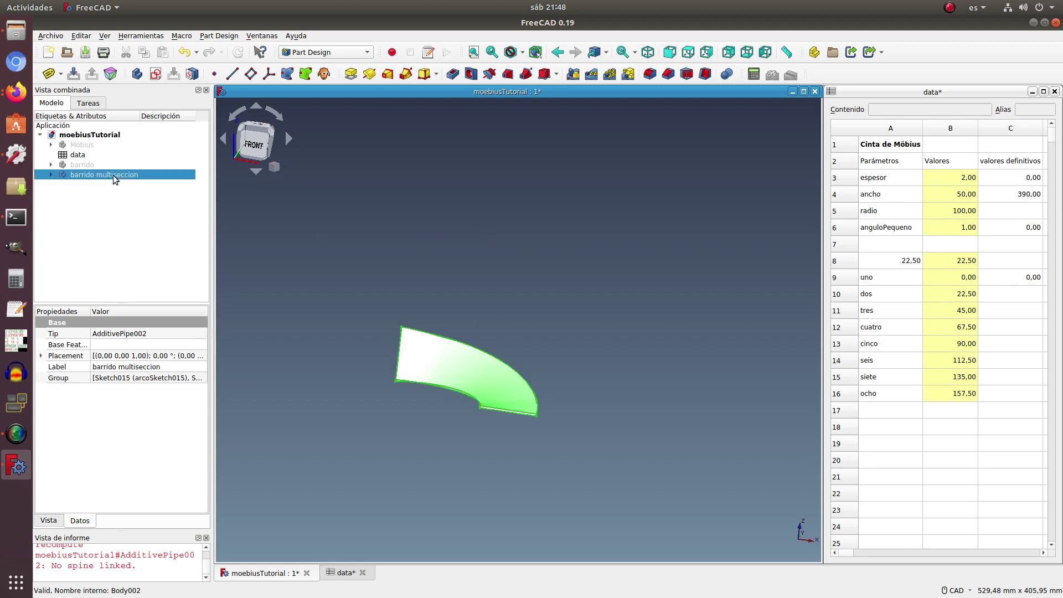
{"action": "key", "text": "space"}
{"action": "left_click", "coordinate": [304, 211]}
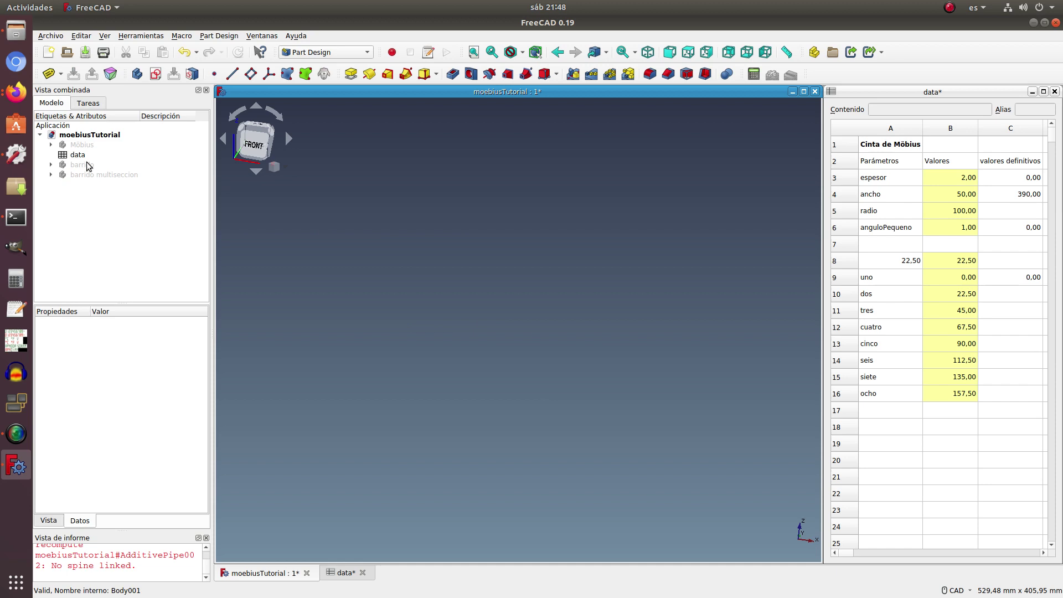
{"action": "left_click", "coordinate": [50, 145]}
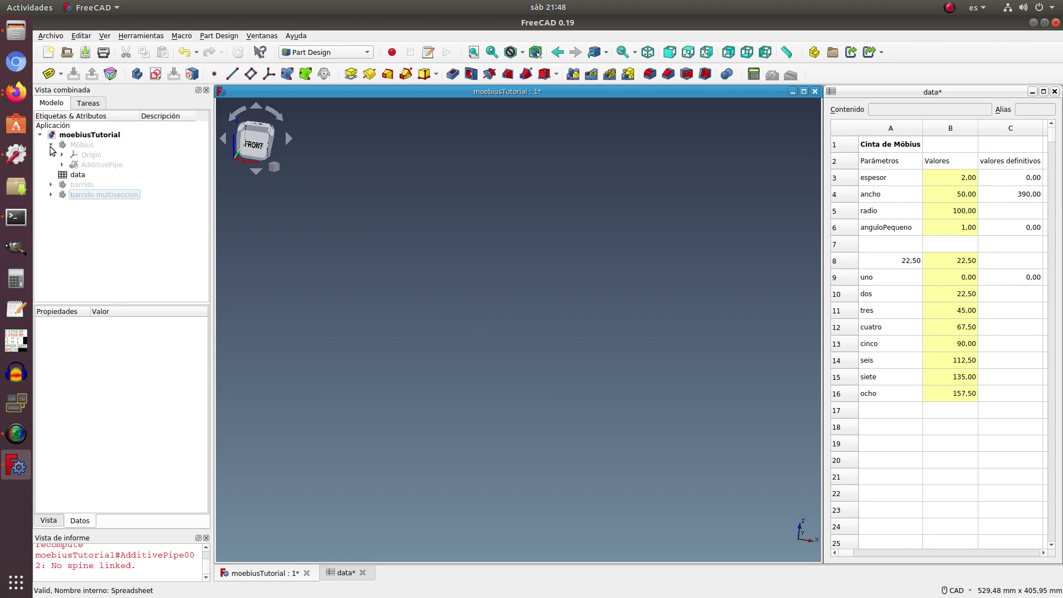
Activate the Möbius body and expand its AdditivePipe to reach the circ sketch
{"action": "left_click", "coordinate": [83, 146]}
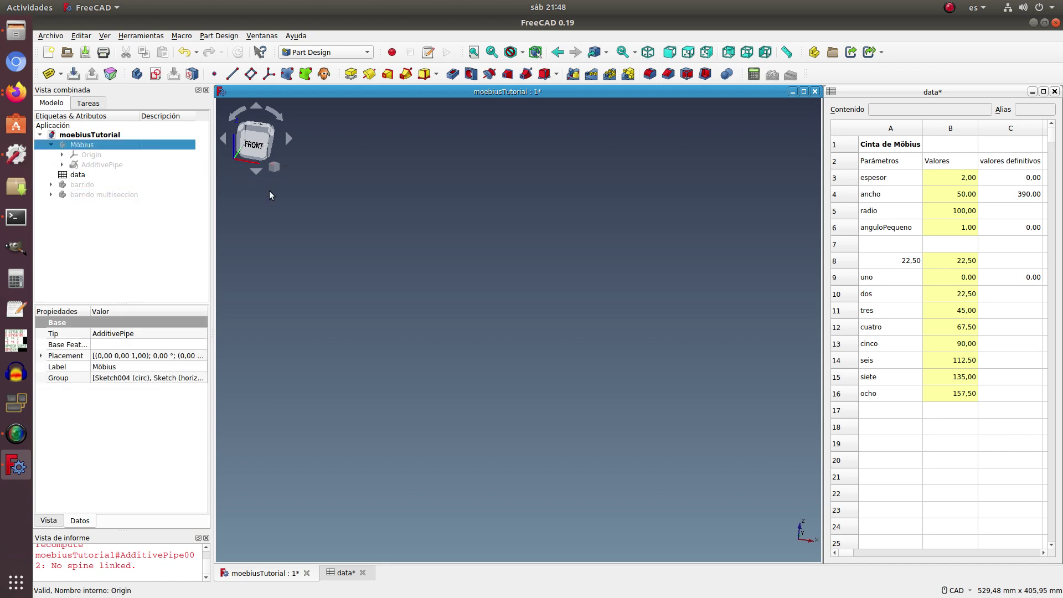
{"action": "double_click", "coordinate": [83, 144]}
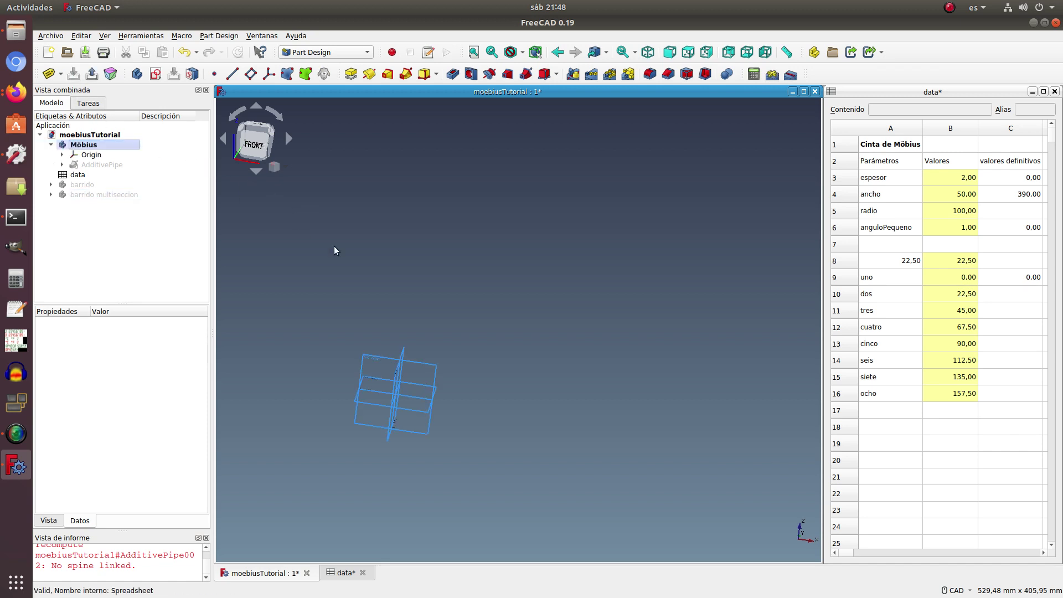
{"action": "left_click", "coordinate": [89, 155]}
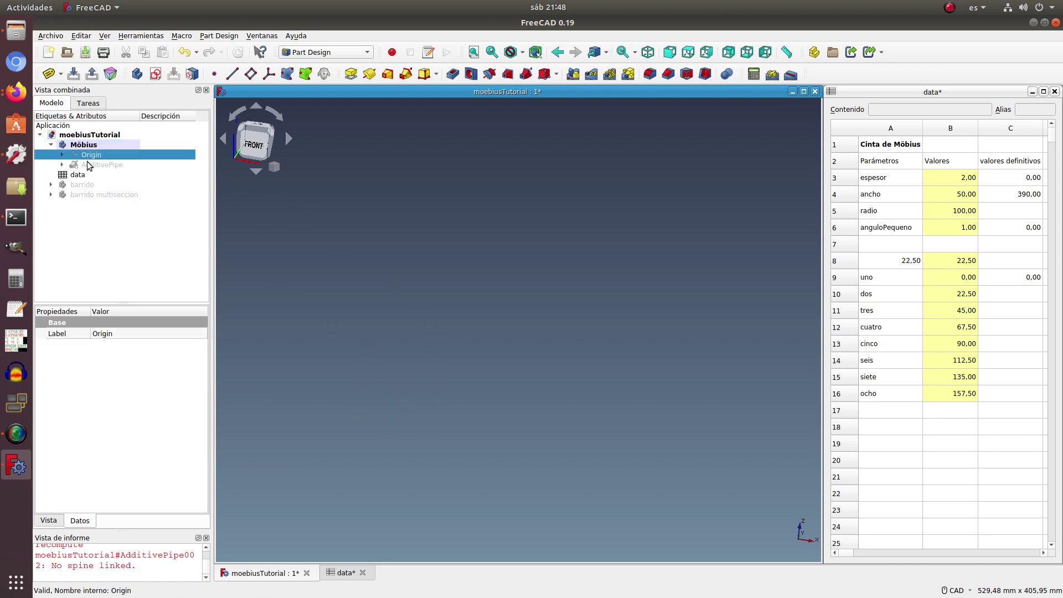
{"action": "left_click", "coordinate": [62, 165]}
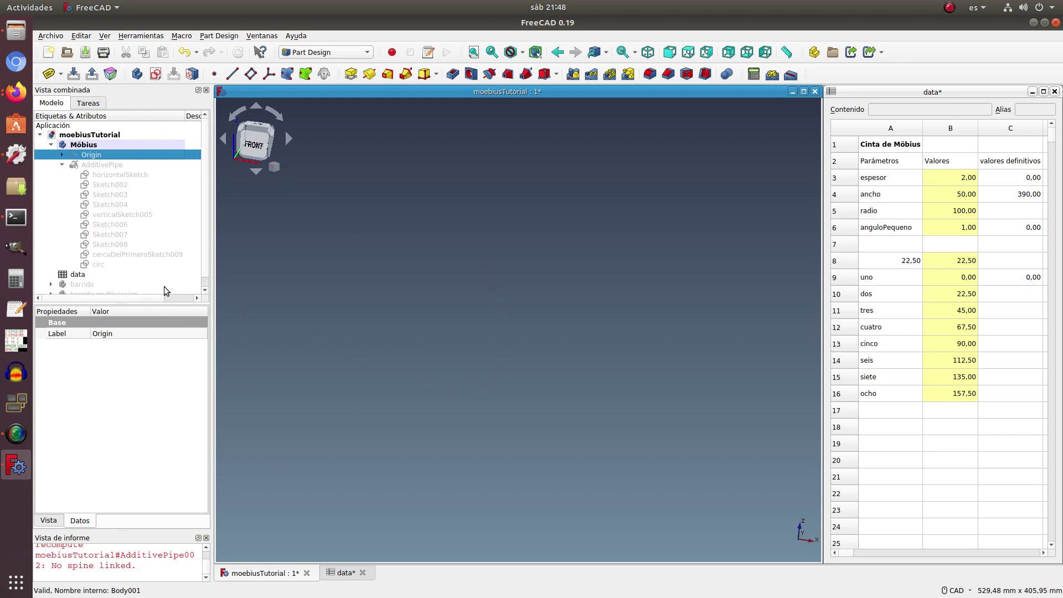
{"action": "left_click", "coordinate": [99, 268]}
Show the circ path circle and view it from above
{"action": "key", "text": "space"}
{"action": "middle_click_drag", "start_coordinate": [526, 389], "coordinate": [542, 326]}
{"action": "mouse_move", "coordinate": [593, 277]}
{"action": "middle_mouse_down"}
{"action": "mouse_move", "coordinate": [555, 327]}
{"action": "mouse_move", "coordinate": [503, 332]}
{"action": "middle_mouse_up"}
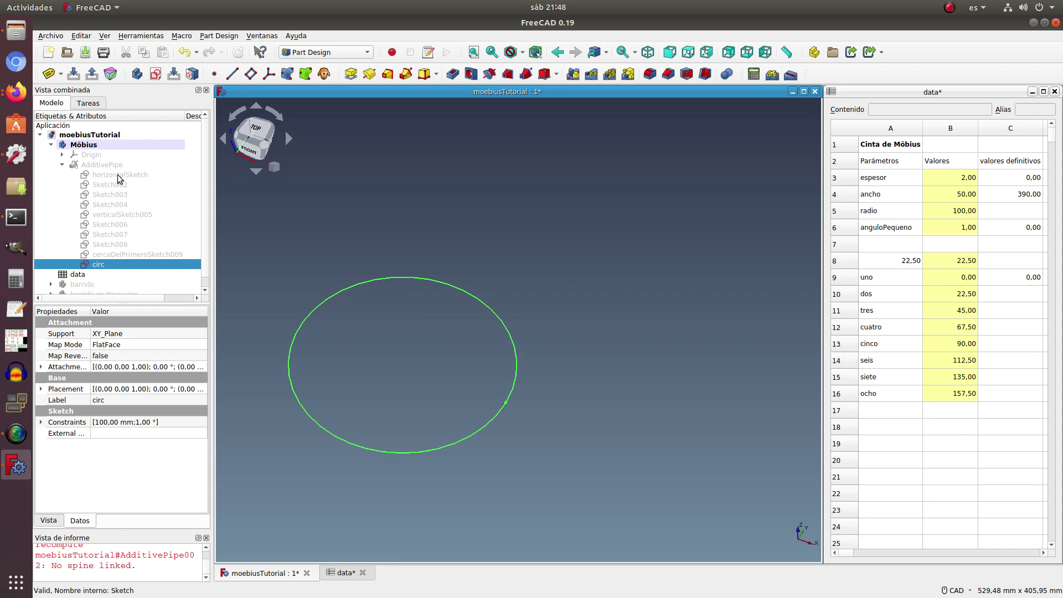
{"action": "scroll", "coordinate": [277, 457], "scroll_direction": "up", "scroll_amount": 2}
{"action": "mouse_move", "coordinate": [420, 294]}
{"action": "middle_mouse_down"}
{"action": "mouse_move", "coordinate": [414, 238]}
{"action": "mouse_move", "coordinate": [430, 251]}
{"action": "mouse_move", "coordinate": [398, 251]}
{"action": "middle_mouse_up"}
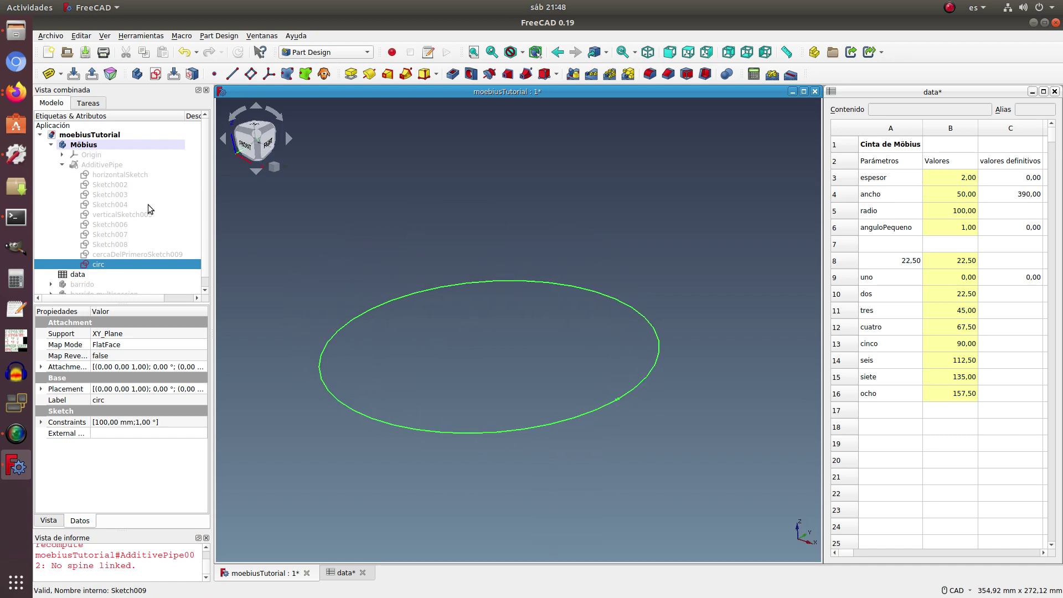
Show sections Sketch002 and Sketch003 after horizontalSketch around the circle
{"action": "left_click", "coordinate": [127, 174]}
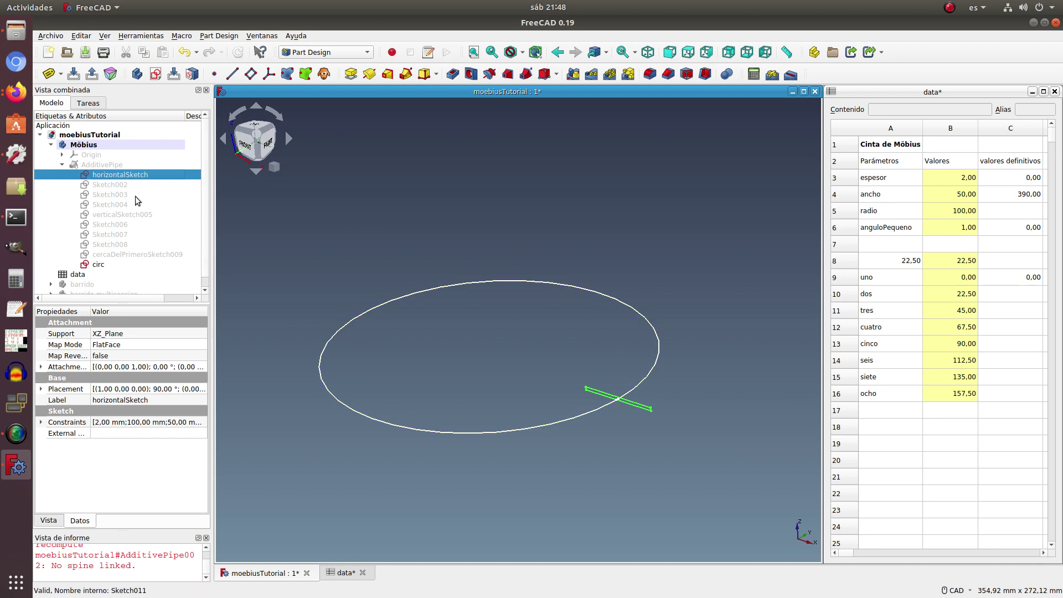
{"action": "key", "text": "Down"}
{"action": "key", "text": "space"}
{"action": "key", "text": "Down"}
{"action": "key", "text": "space"}
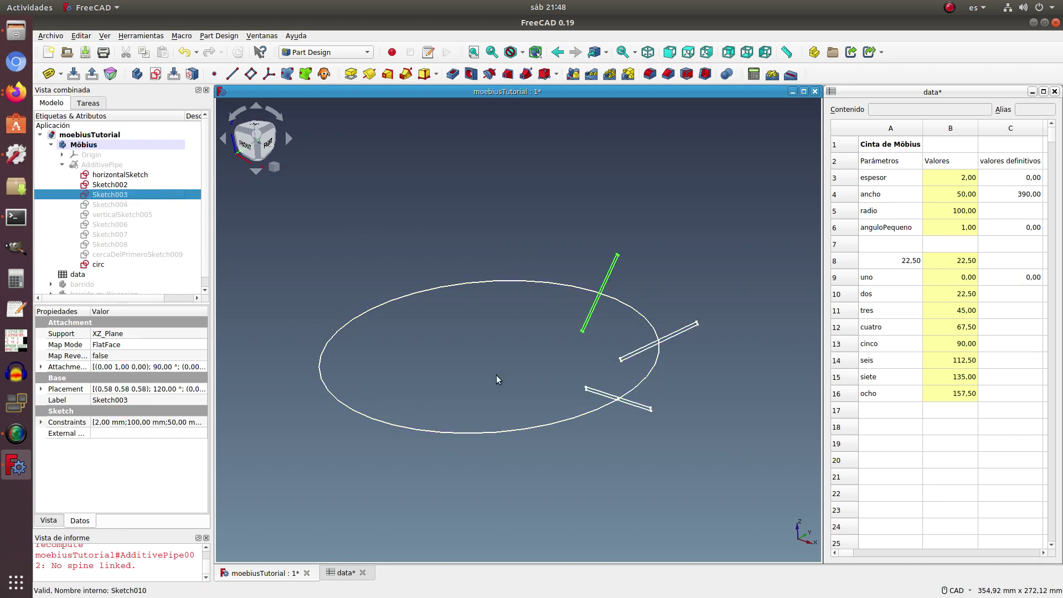
{"action": "middle_click_drag", "start_coordinate": [562, 418], "coordinate": [498, 408]}
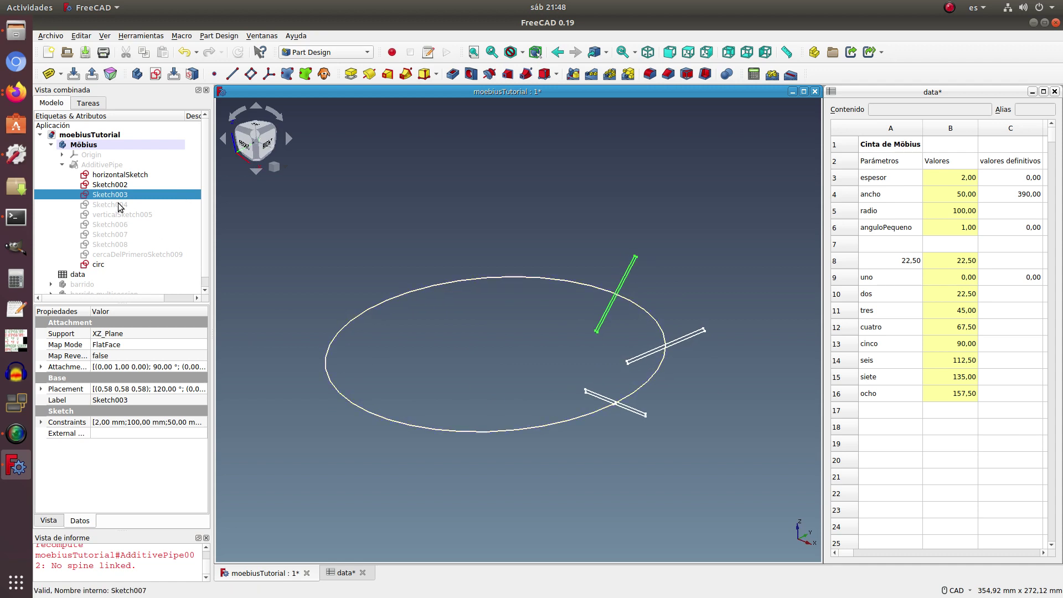
Show sections Sketch004, verticalSketch005, Sketch006, Sketch007 and Sketch008 around the ring
{"action": "key", "text": "Down"}
{"action": "key", "text": "space"}
{"action": "key", "text": "Down"}
{"action": "key", "text": "space"}
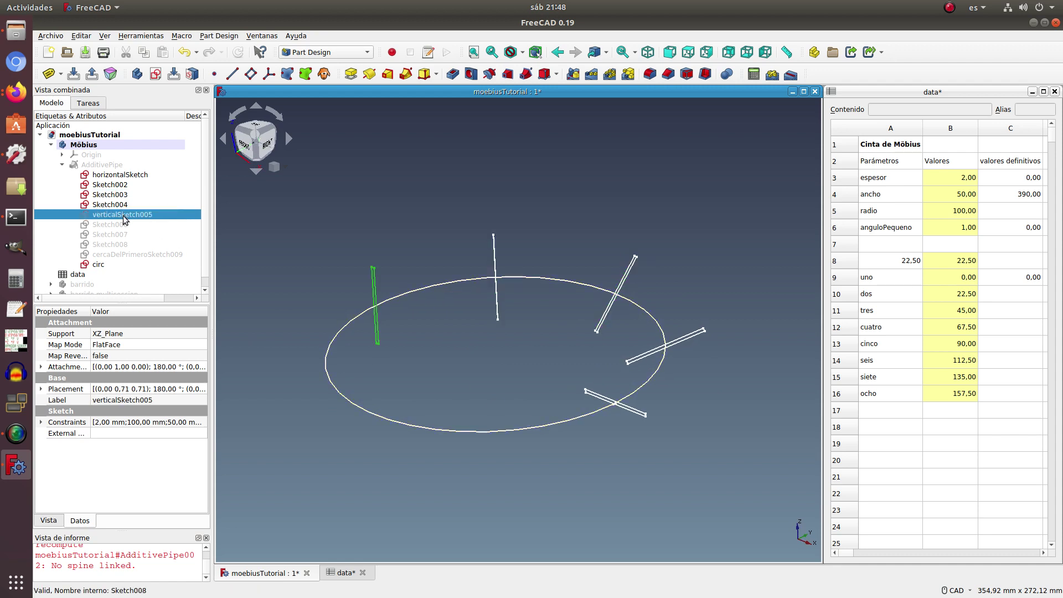
{"action": "key", "text": "Down"}
{"action": "key", "text": "space"}
{"action": "left_click", "coordinate": [124, 233]}
{"action": "key", "text": "space"}
{"action": "left_click", "coordinate": [129, 244]}
{"action": "key", "text": "space"}
{"action": "middle_click_drag", "start_coordinate": [650, 400], "coordinate": [612, 474]}
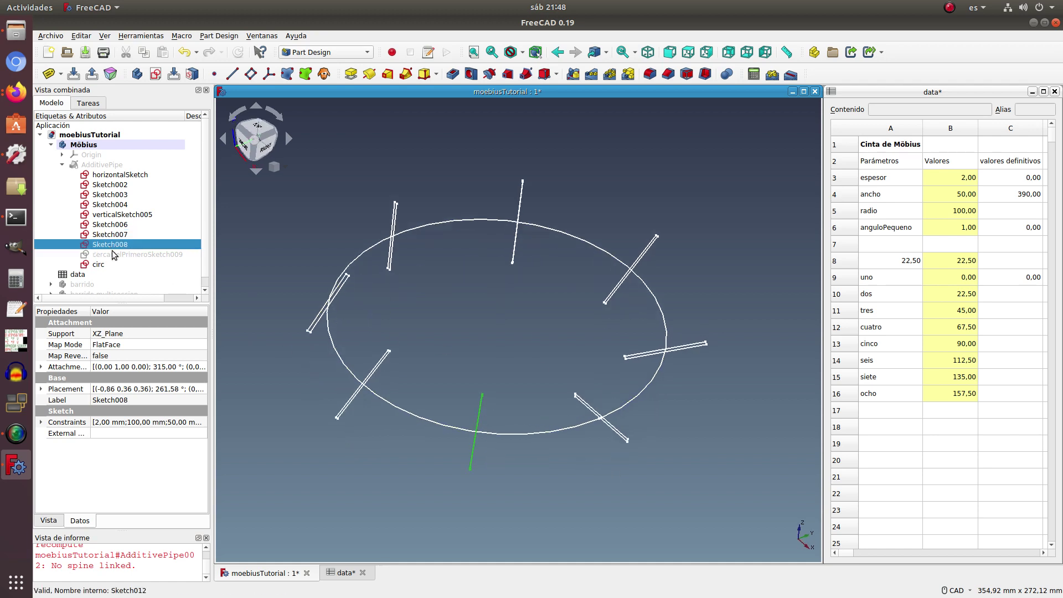
{"action": "mouse_move", "coordinate": [653, 357]}
{"action": "middle_mouse_down"}
{"action": "mouse_move", "coordinate": [624, 352]}
{"action": "mouse_move", "coordinate": [647, 373]}
{"action": "middle_mouse_up"}
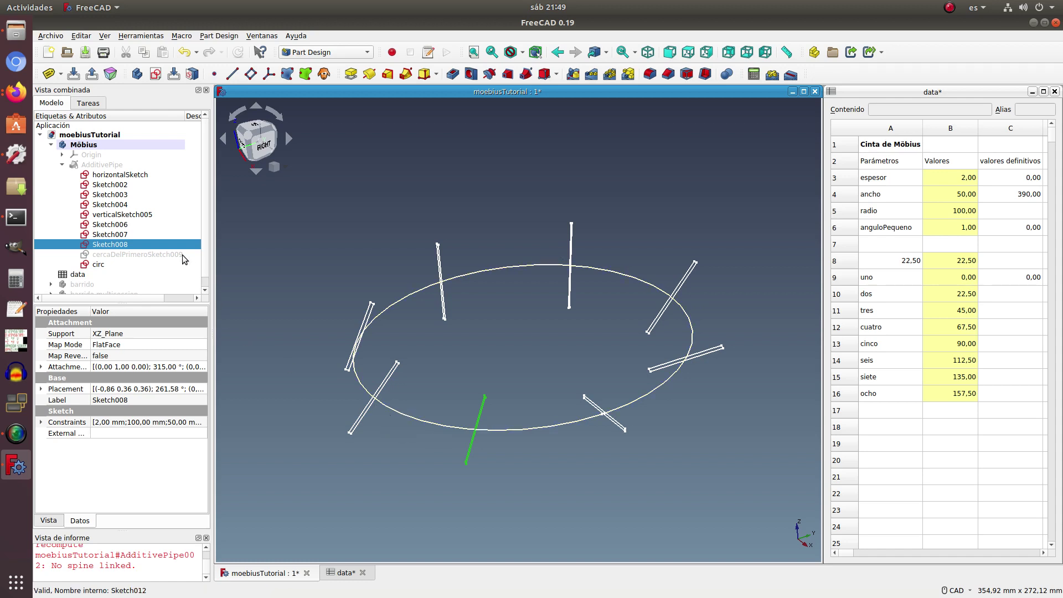
{"action": "left_click", "coordinate": [168, 254]}
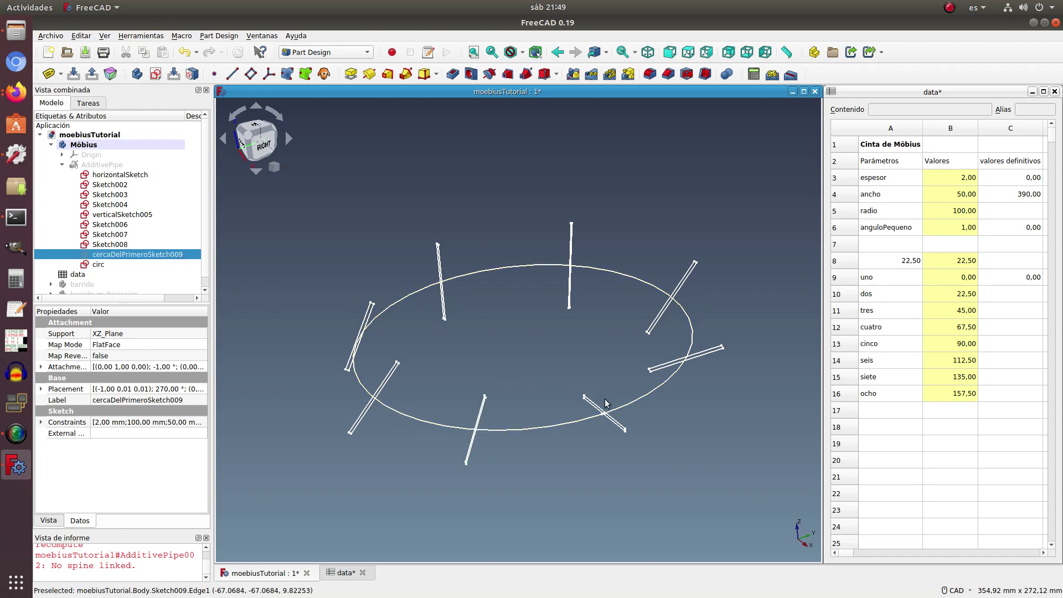
Show cercaDelPrimeroSketch009 beside the other profiles, orbit around the ring, then view it from the top
{"action": "mouse_move", "coordinate": [608, 308]}
{"action": "middle_mouse_down"}
{"action": "mouse_move", "coordinate": [628, 351]}
{"action": "mouse_move", "coordinate": [587, 433]}
{"action": "middle_mouse_up"}
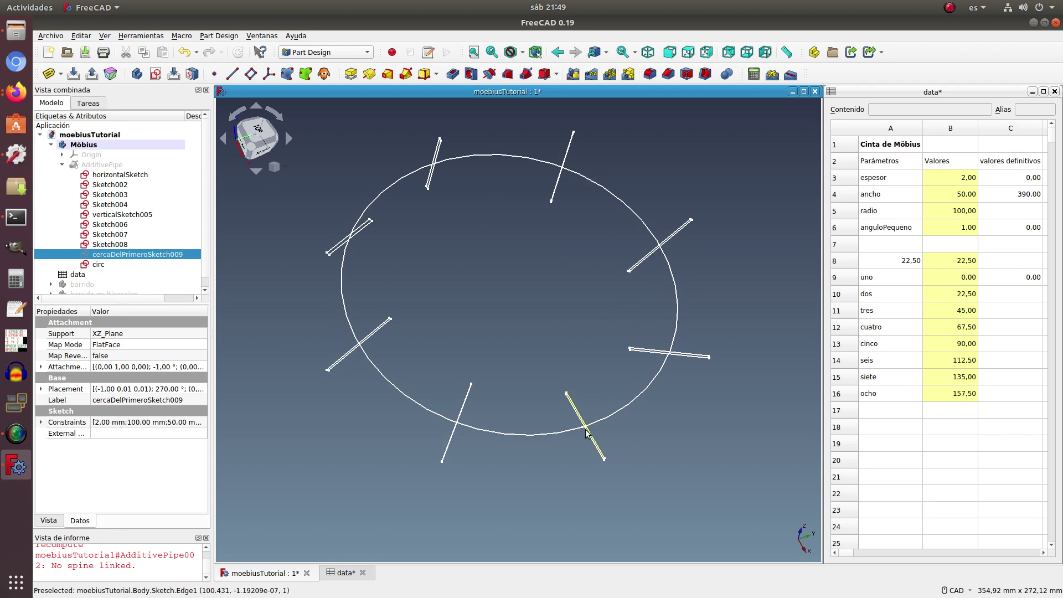
{"action": "scroll", "coordinate": [587, 433], "scroll_direction": "up", "scroll_amount": 3}
{"action": "scroll", "coordinate": [587, 433], "scroll_direction": "up", "scroll_amount": 3}
{"action": "scroll", "coordinate": [609, 410], "scroll_direction": "up", "scroll_amount": 3}
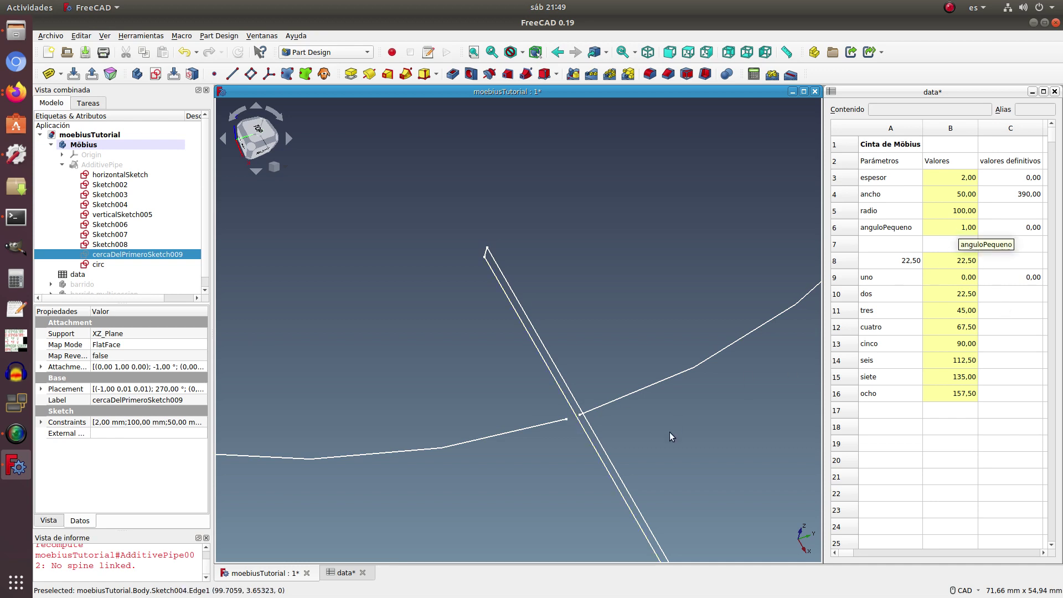
{"action": "scroll", "coordinate": [670, 432], "scroll_direction": "down", "scroll_amount": 3}
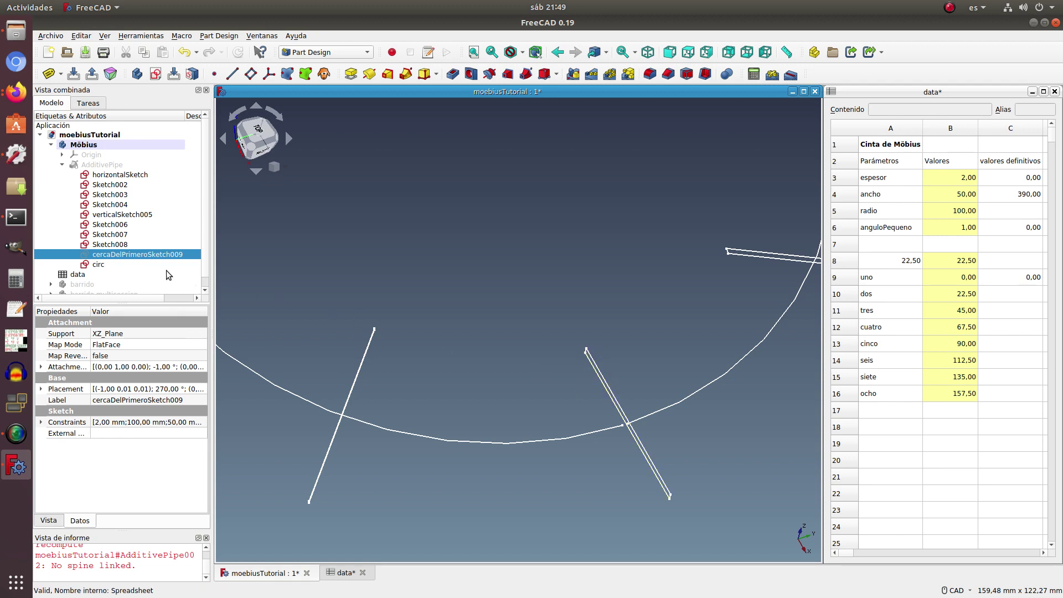
{"action": "key", "text": "space"}
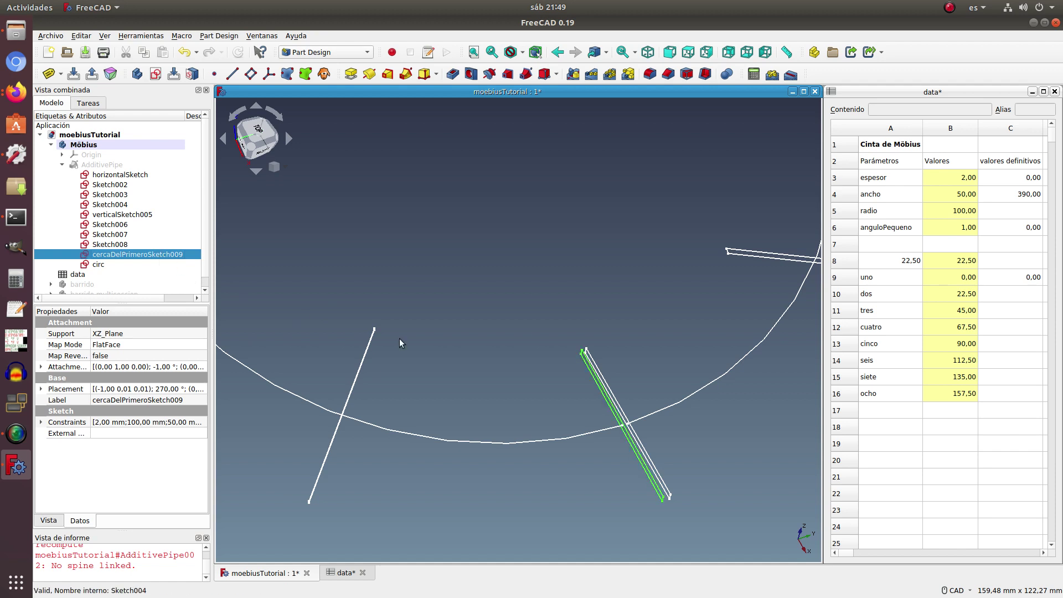
{"action": "mouse_move", "coordinate": [631, 332]}
{"action": "middle_mouse_down"}
{"action": "mouse_move", "coordinate": [640, 327]}
{"action": "mouse_move", "coordinate": [636, 378]}
{"action": "middle_mouse_up"}
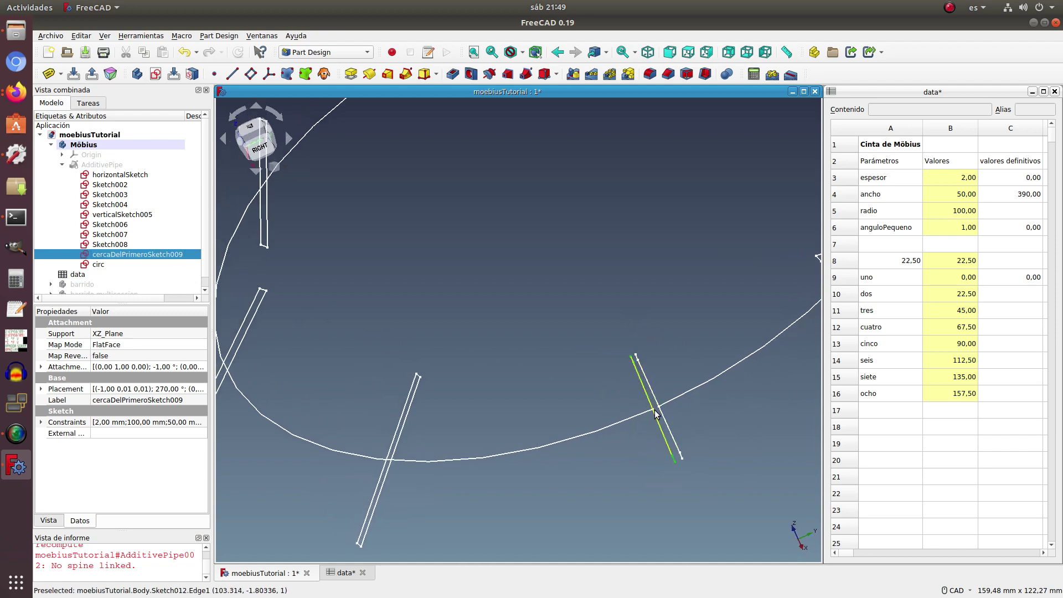
{"action": "mouse_move", "coordinate": [648, 444]}
{"action": "middle_mouse_down"}
{"action": "mouse_move", "coordinate": [671, 448]}
{"action": "mouse_move", "coordinate": [641, 451]}
{"action": "middle_mouse_up"}
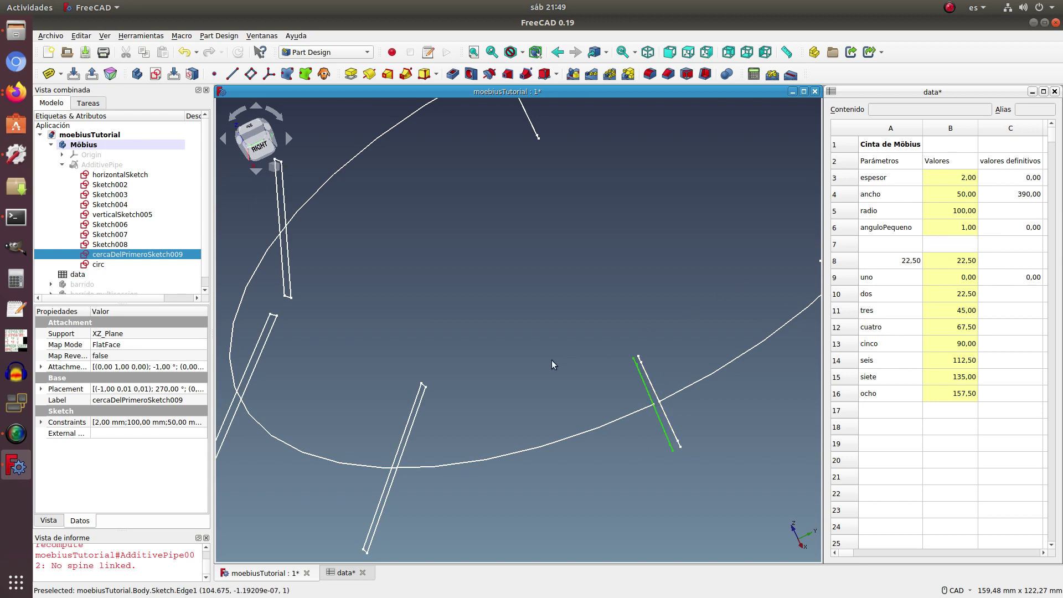
{"action": "scroll", "coordinate": [554, 360], "scroll_direction": "down", "scroll_amount": 3}
{"action": "mouse_move", "coordinate": [572, 414]}
{"action": "middle_mouse_down"}
{"action": "mouse_move", "coordinate": [623, 454]}
{"action": "mouse_move", "coordinate": [606, 391]}
{"action": "middle_mouse_up"}
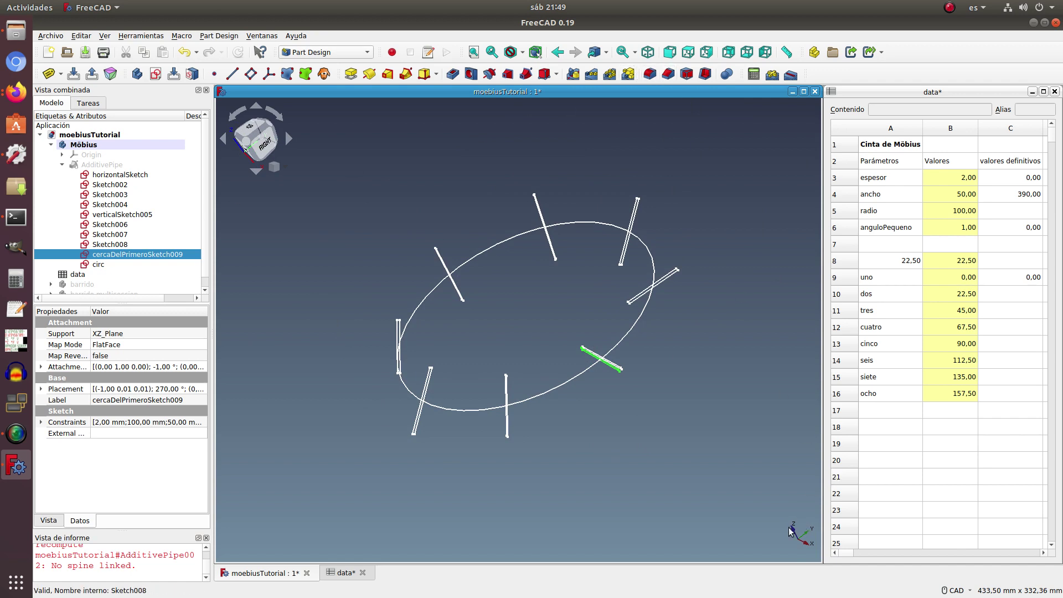
{"action": "left_click", "coordinate": [688, 53]}
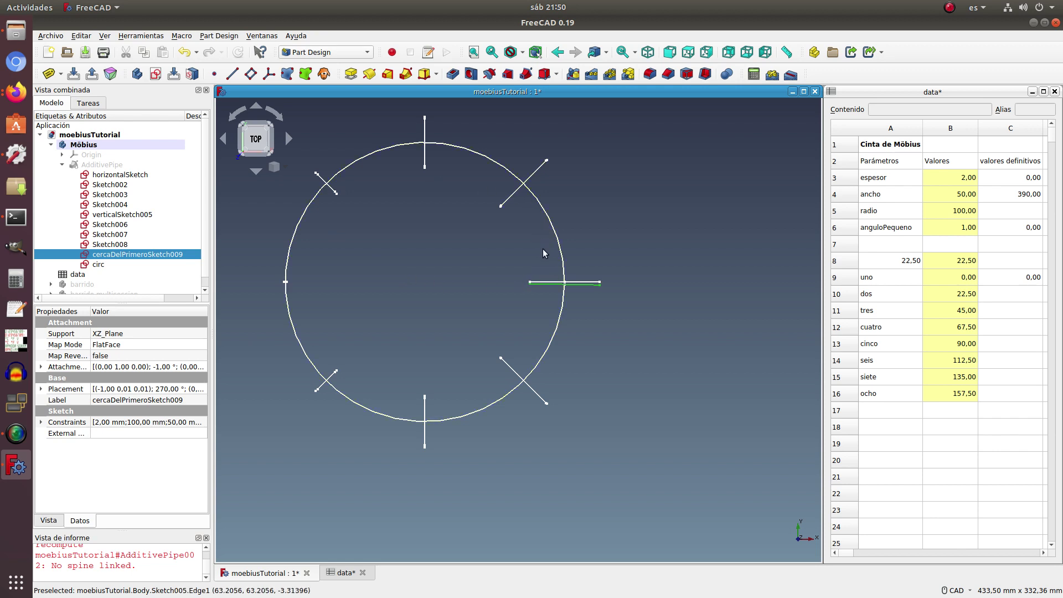
{"action": "left_click", "coordinate": [565, 284]}
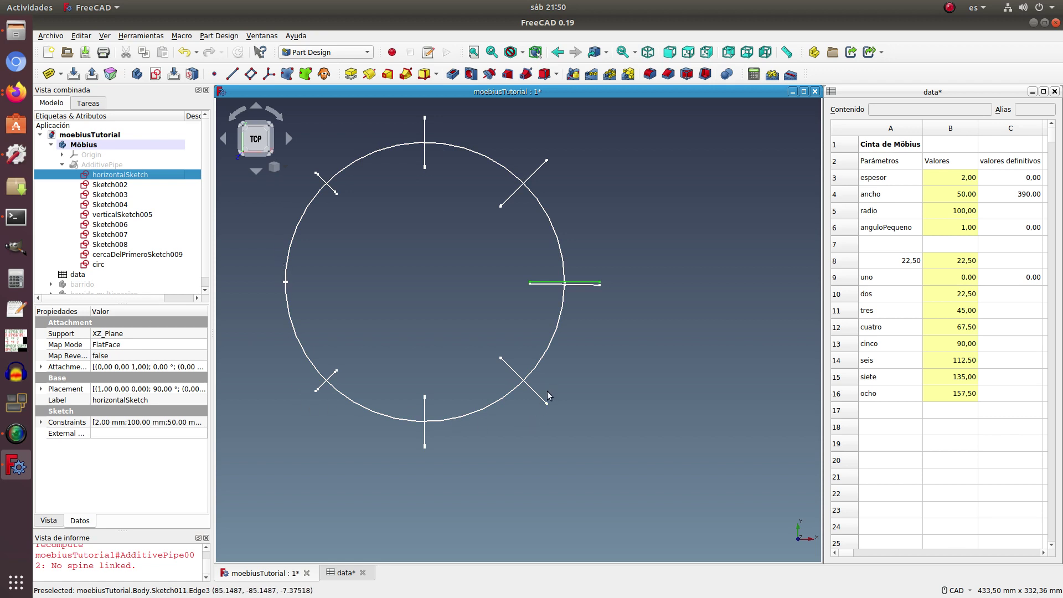
{"action": "mouse_move", "coordinate": [539, 463]}
{"action": "middle_mouse_down"}
{"action": "mouse_move", "coordinate": [499, 370]}
{"action": "mouse_move", "coordinate": [508, 363]}
{"action": "middle_mouse_up"}
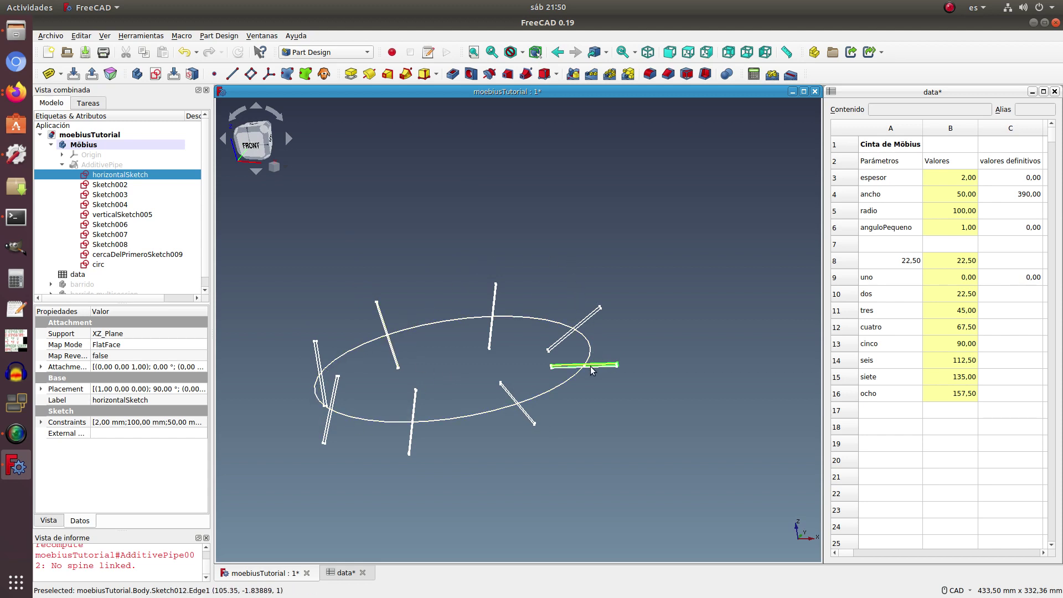
{"action": "mouse_move", "coordinate": [633, 330]}
{"action": "middle_mouse_down"}
{"action": "mouse_move", "coordinate": [653, 368]}
{"action": "mouse_move", "coordinate": [637, 365]}
{"action": "middle_mouse_up"}
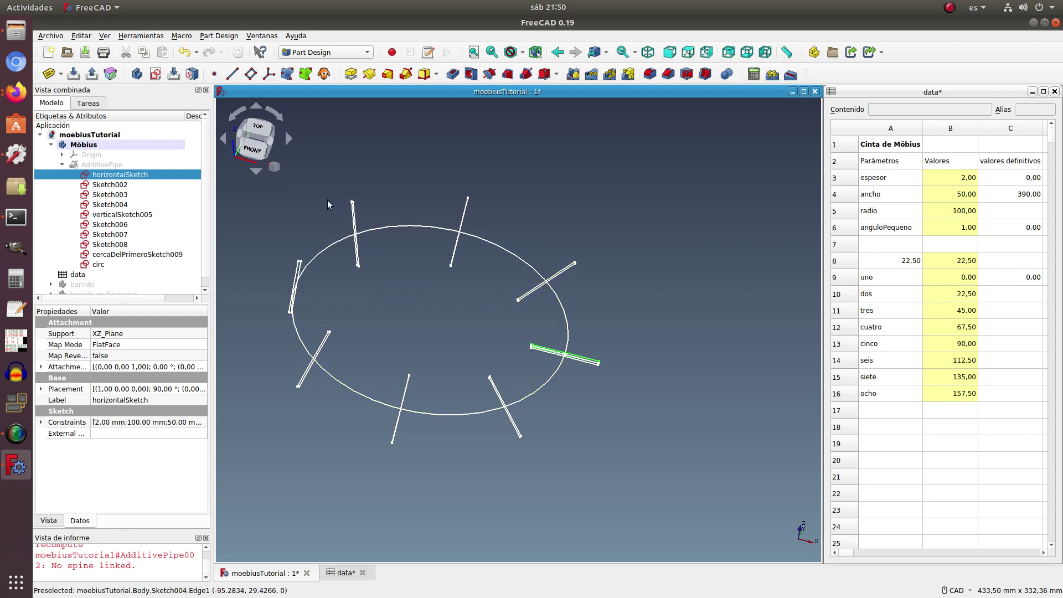
{"action": "left_click", "coordinate": [671, 52]}
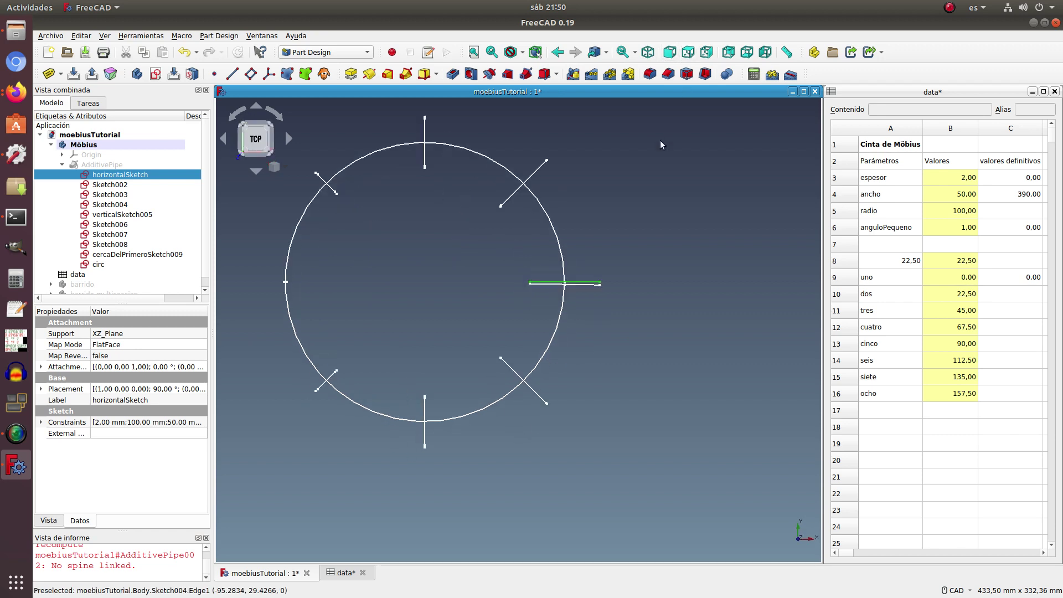
{"action": "left_click", "coordinate": [117, 185]}
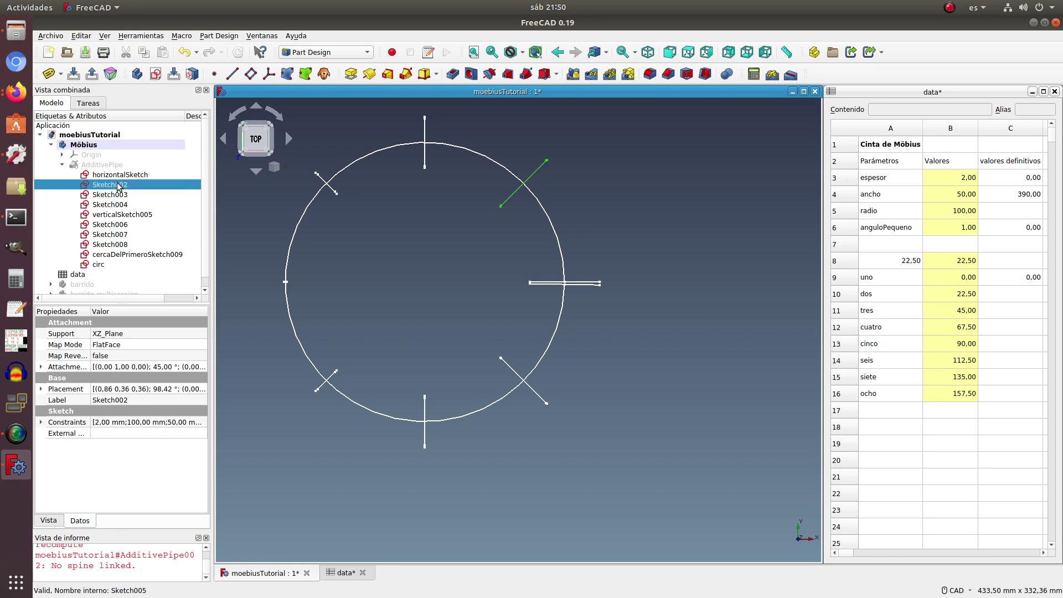
{"action": "left_click", "coordinate": [105, 255], "text": "shift"}
Hide Sketch002 through cercaDelPrimeroSketch009 and open horizontalSketch for editing
{"action": "key", "text": "space"}
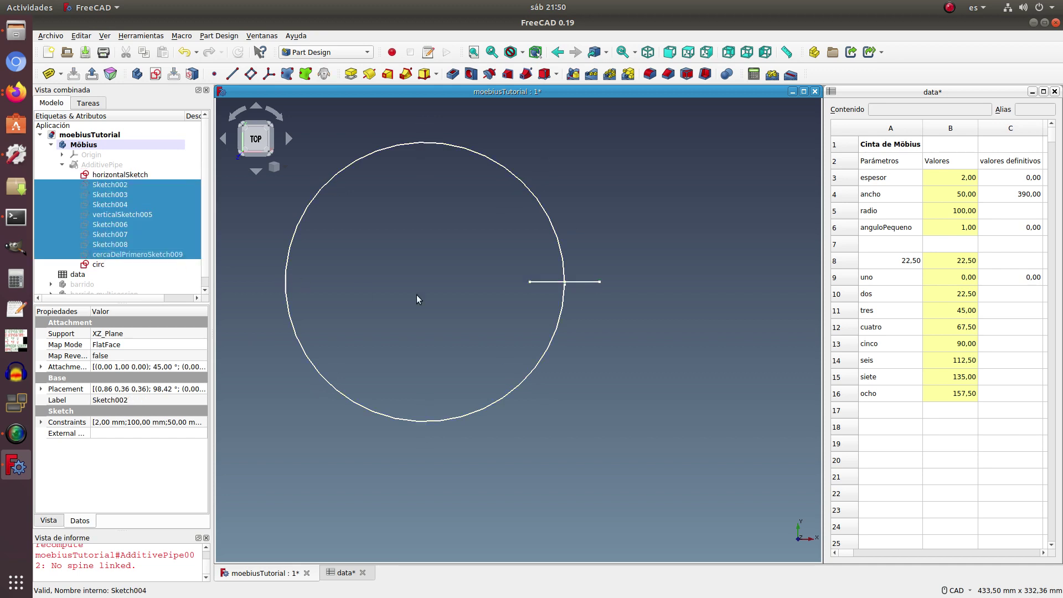
{"action": "left_click", "coordinate": [128, 175]}
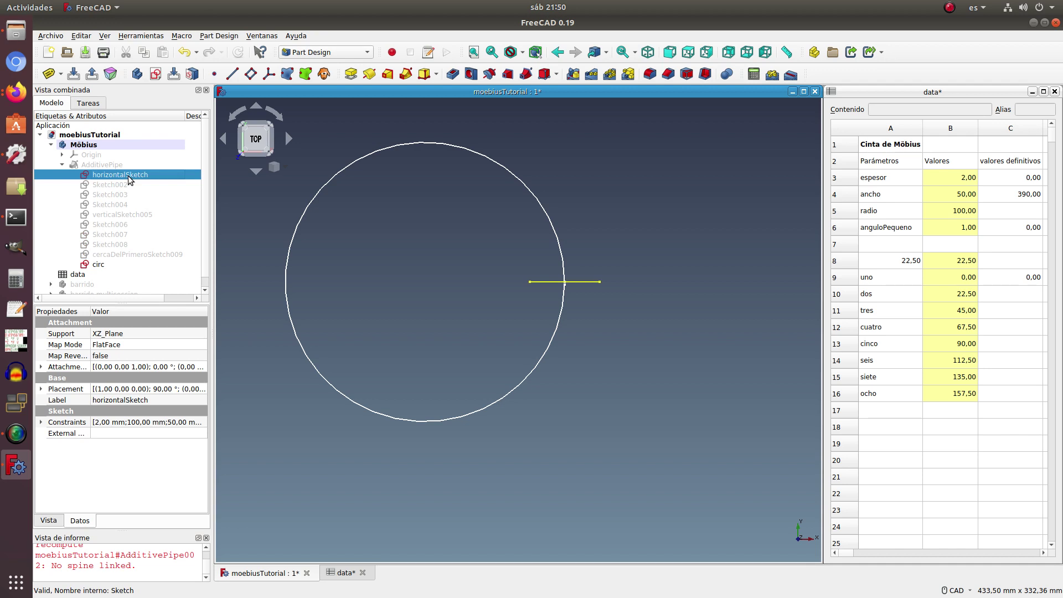
{"action": "key", "text": "Return"}
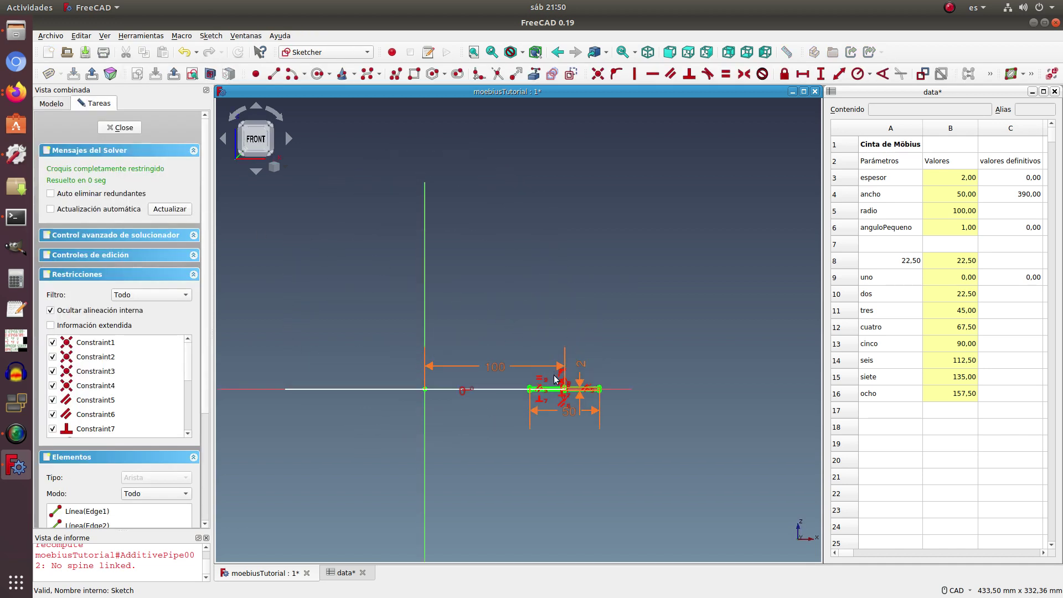
Zoom over horizontalSketch's 50 × 2 rectangle at 100 mm, then close the sketch
{"action": "scroll", "coordinate": [549, 394], "scroll_direction": "up", "scroll_amount": 2}
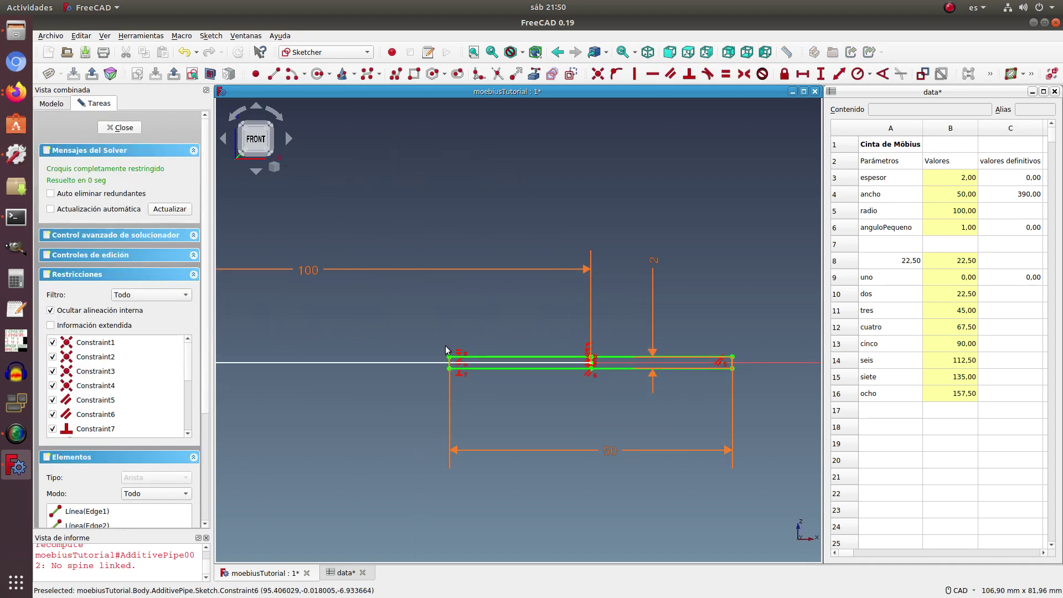
{"action": "scroll", "coordinate": [642, 368], "scroll_direction": "down", "scroll_amount": 2}
{"action": "scroll", "coordinate": [645, 370], "scroll_direction": "down", "scroll_amount": 2}
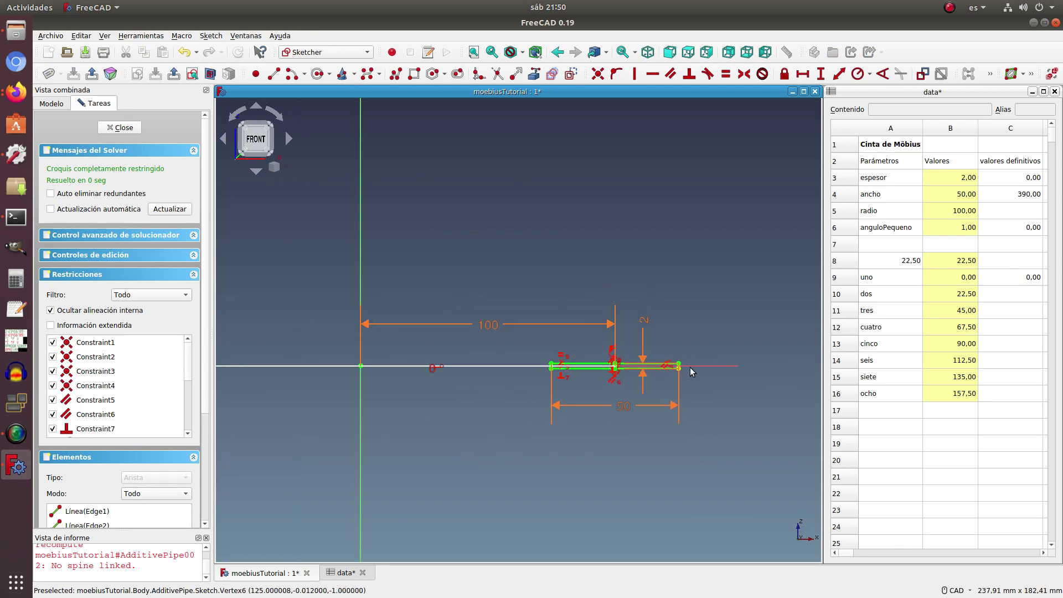
{"action": "scroll", "coordinate": [615, 366], "scroll_direction": "up", "scroll_amount": 2}
{"action": "scroll", "coordinate": [603, 363], "scroll_direction": "up", "scroll_amount": 2}
{"action": "scroll", "coordinate": [598, 360], "scroll_direction": "up", "scroll_amount": 2}
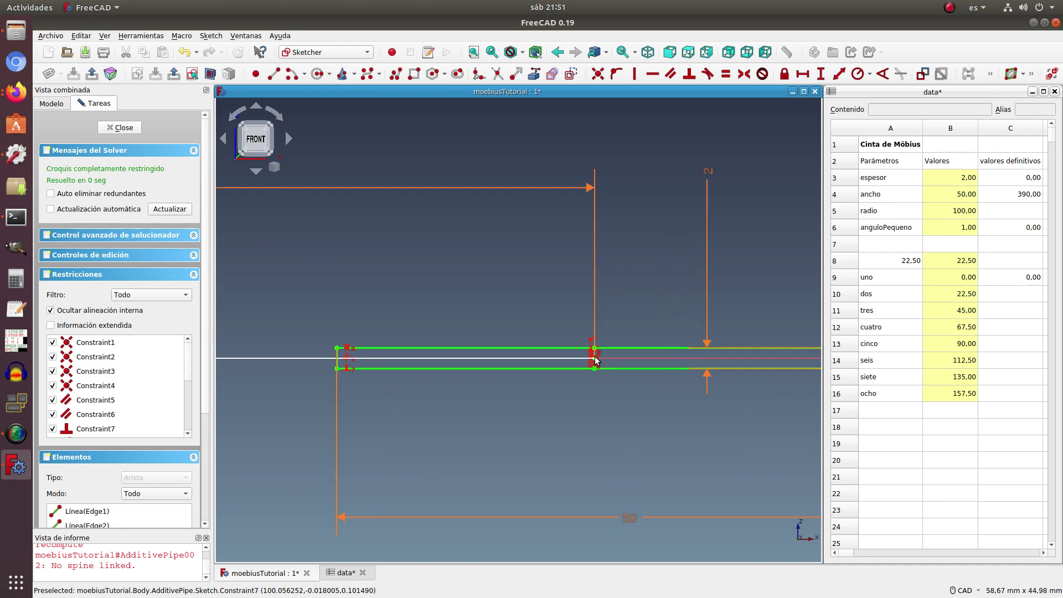
{"action": "scroll", "coordinate": [594, 360], "scroll_direction": "down", "scroll_amount": 2}
{"action": "scroll", "coordinate": [594, 360], "scroll_direction": "down", "scroll_amount": 1}
{"action": "scroll", "coordinate": [594, 360], "scroll_direction": "down", "scroll_amount": 1}
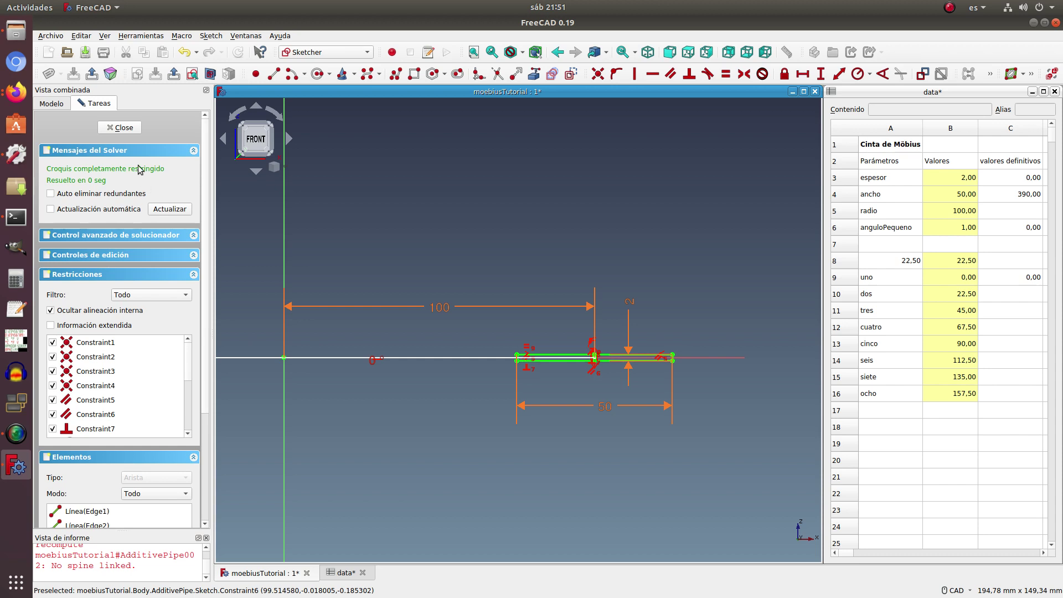
{"action": "left_click", "coordinate": [121, 128]}
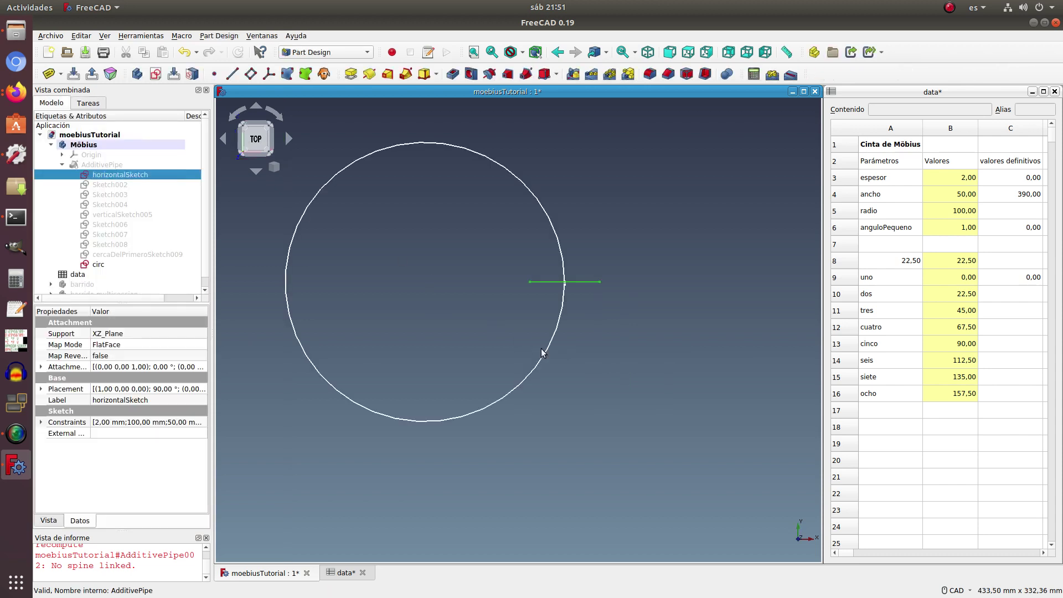
Temporarily show the Origin, Sketch002 and Sketch003 to compare them with horizontalSketch
{"action": "left_click", "coordinate": [97, 157]}
{"action": "key", "text": "space"}
{"action": "middle_click_drag", "start_coordinate": [393, 420], "coordinate": [385, 359]}
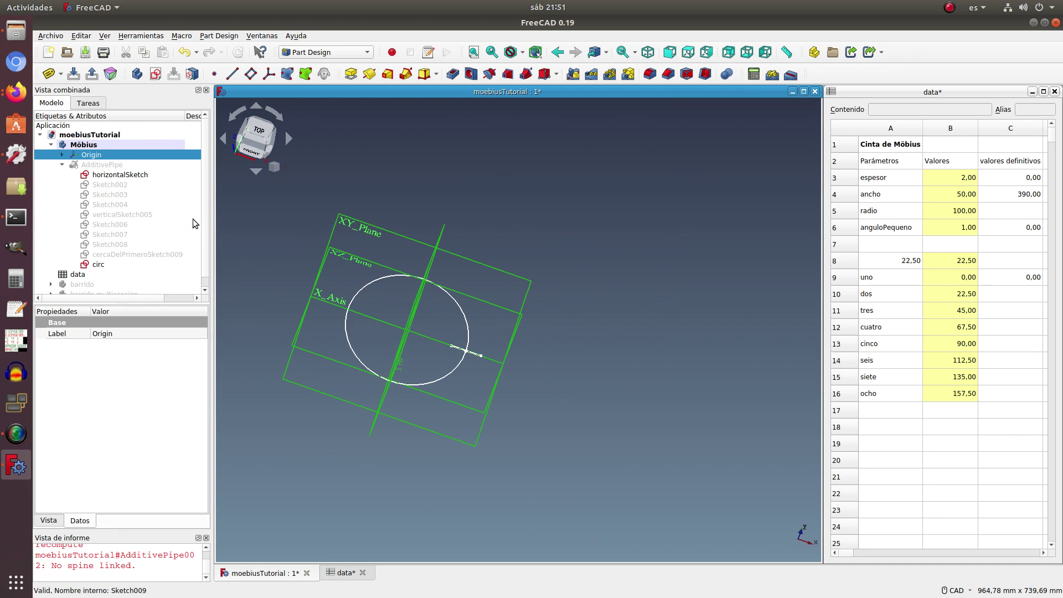
{"action": "left_click", "coordinate": [109, 185]}
{"action": "key", "text": "space"}
{"action": "left_click", "coordinate": [115, 195]}
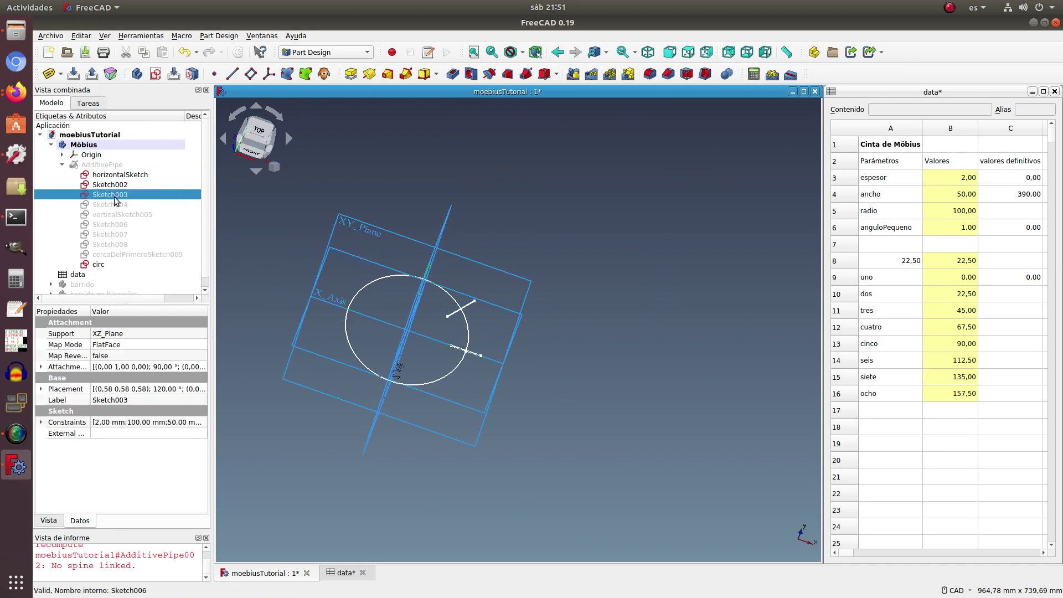
{"action": "left_click", "coordinate": [93, 156]}
{"action": "key", "text": "space"}
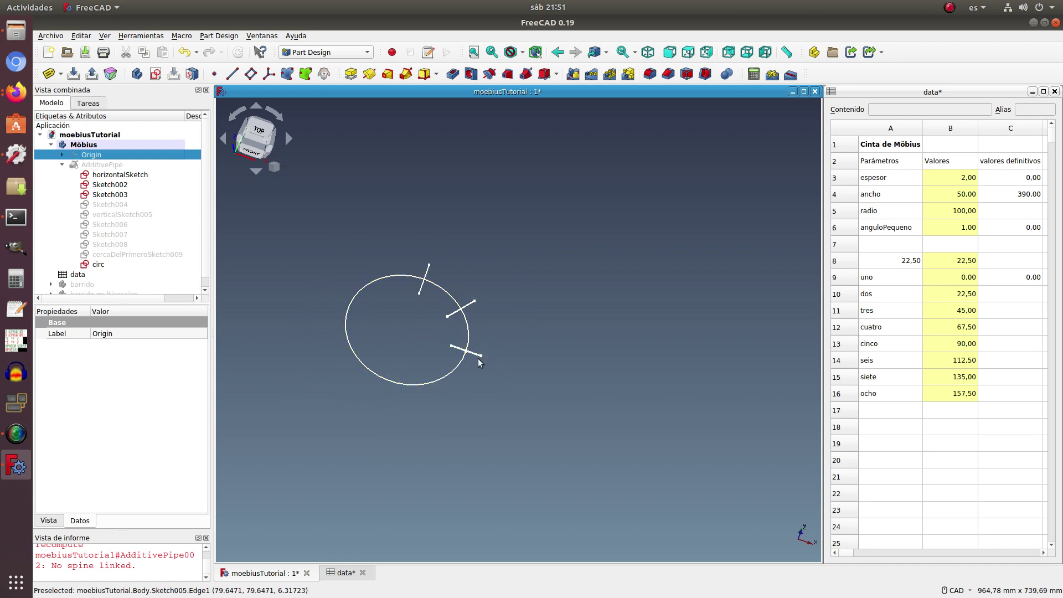
Hide Sketch002 and Sketch003 again, orbit the circle, and open Sketch002 in the sketcher
{"action": "left_click", "coordinate": [117, 185]}
{"action": "key", "text": "space"}
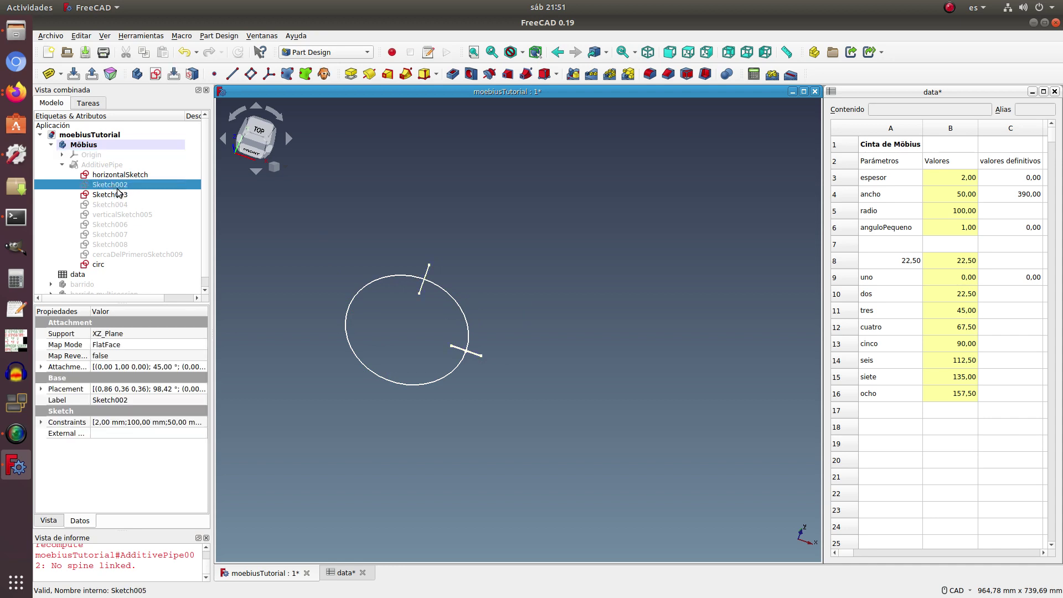
{"action": "left_click", "coordinate": [116, 196]}
{"action": "key", "text": "space"}
{"action": "middle_click_drag", "start_coordinate": [624, 347], "coordinate": [563, 330]}
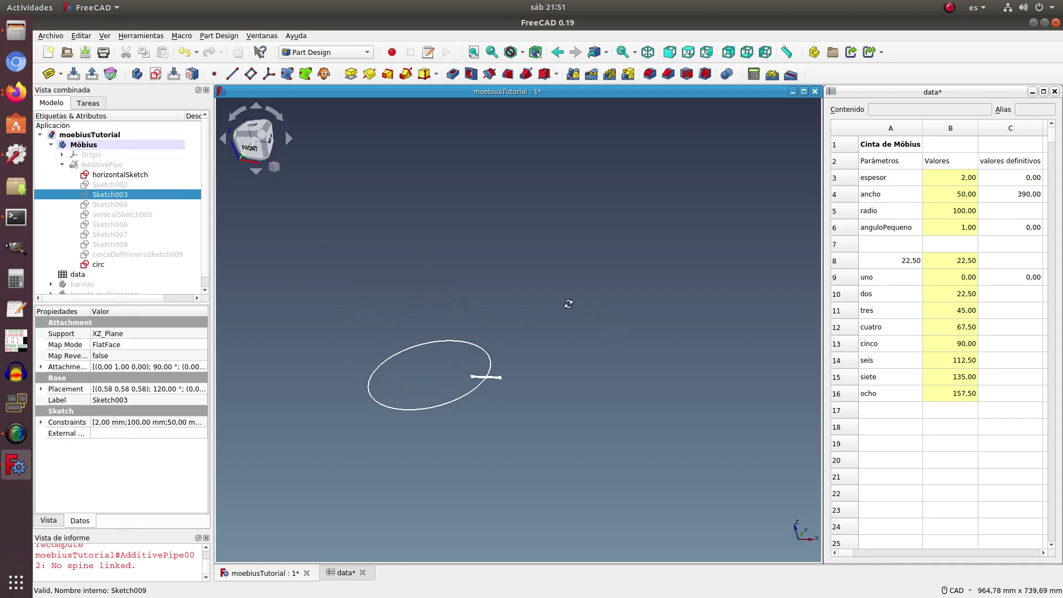
{"action": "left_click", "coordinate": [123, 184]}
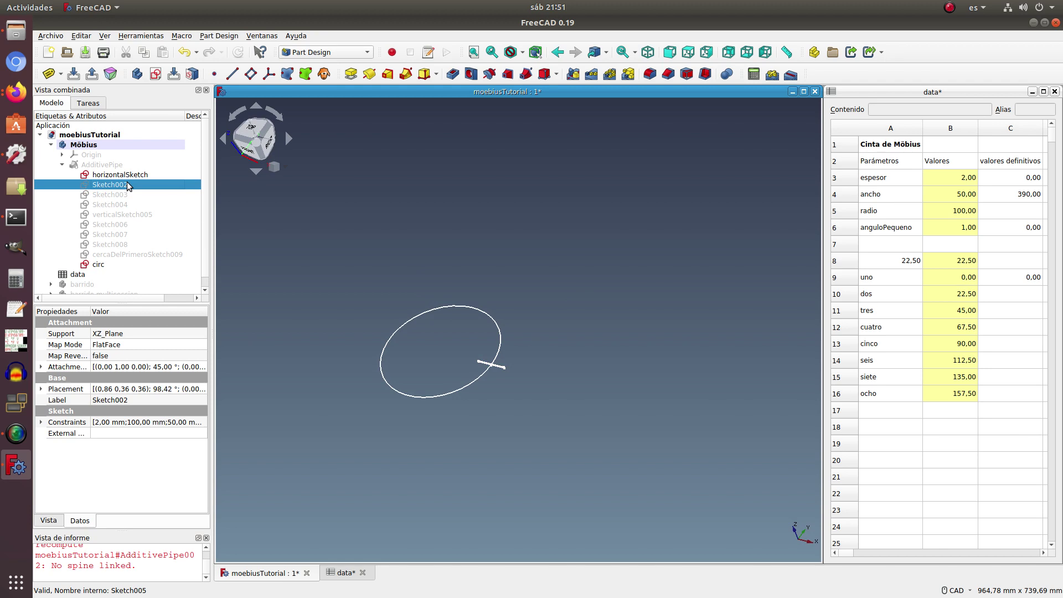
{"action": "double_click", "coordinate": [127, 185]}
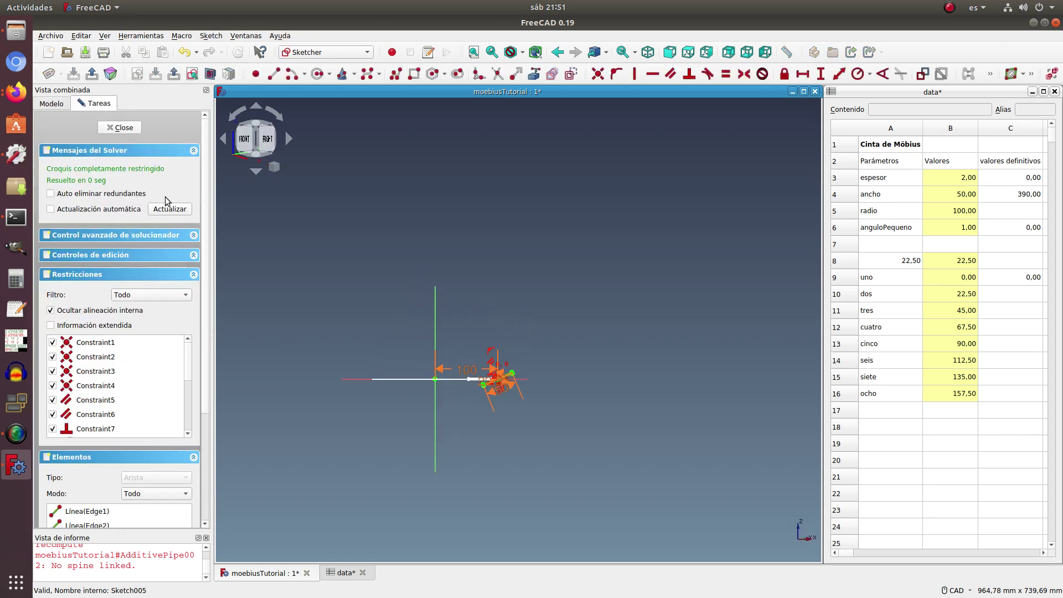
Drag Sketch002's 22.5° angle label down-left away from the profile and close the sketch
{"action": "scroll", "coordinate": [487, 394], "scroll_direction": "up", "scroll_amount": 2}
{"action": "scroll", "coordinate": [487, 394], "scroll_direction": "up", "scroll_amount": 4}
{"action": "scroll", "coordinate": [487, 394], "scroll_direction": "up", "scroll_amount": 2}
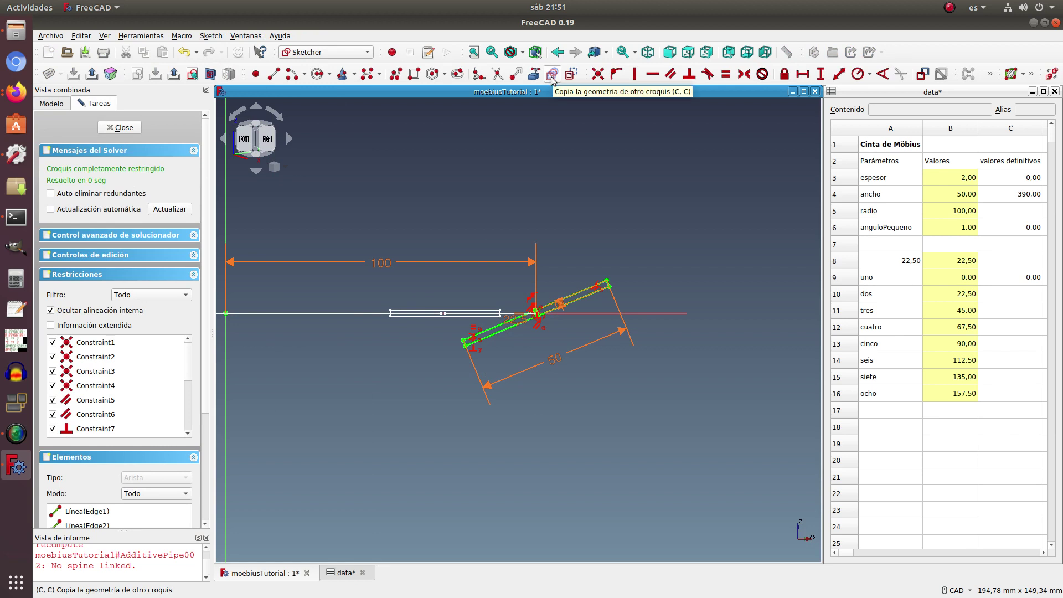
{"action": "left_click", "coordinate": [51, 103]}
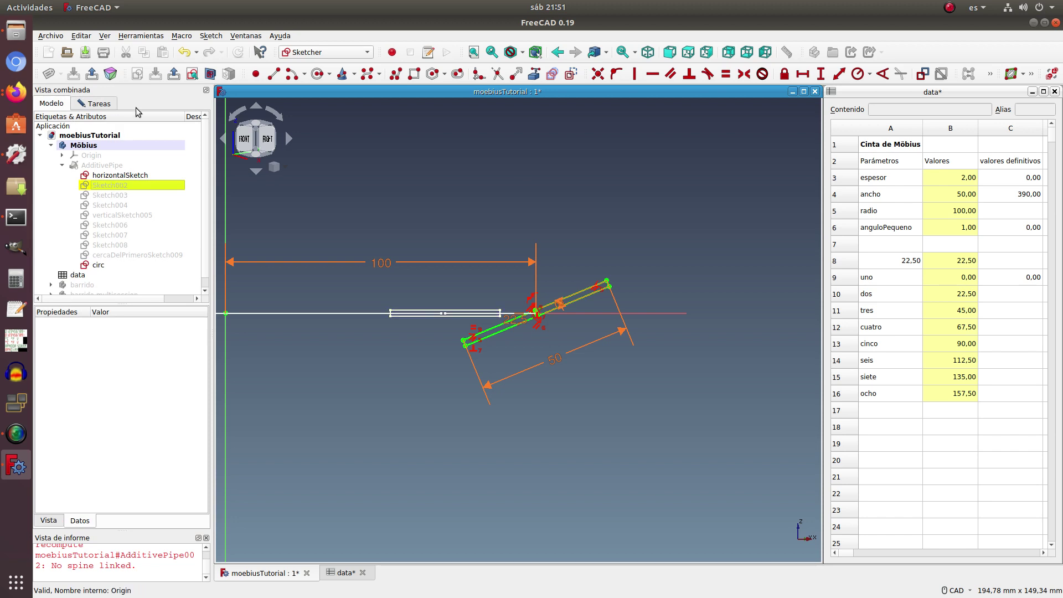
{"action": "scroll", "coordinate": [498, 362], "scroll_direction": "up", "scroll_amount": 2}
{"action": "scroll", "coordinate": [498, 362], "scroll_direction": "up", "scroll_amount": 3}
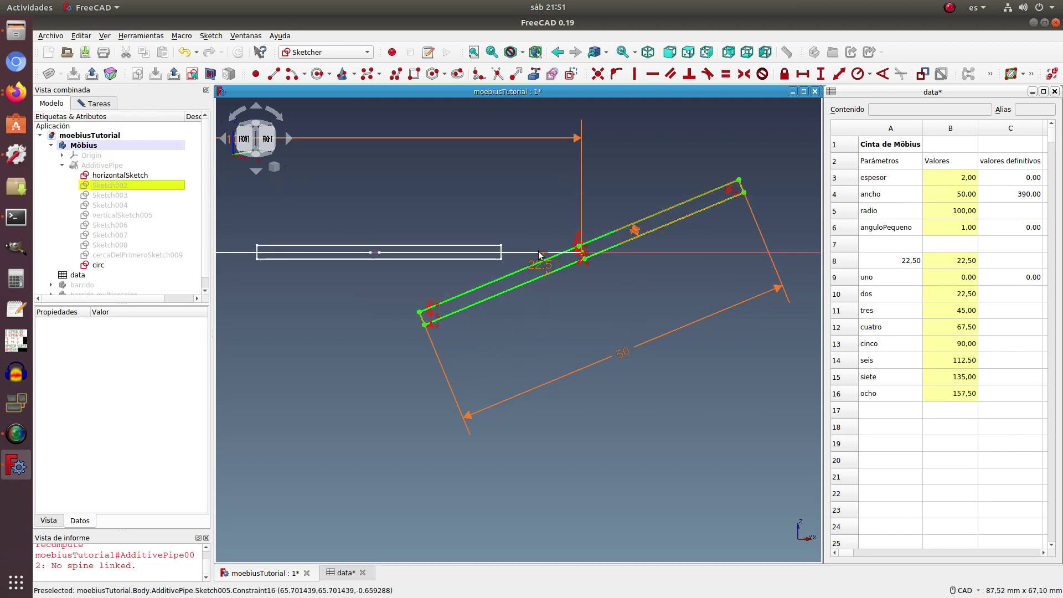
{"action": "left_click_drag", "start_coordinate": [547, 269], "coordinate": [377, 303]}
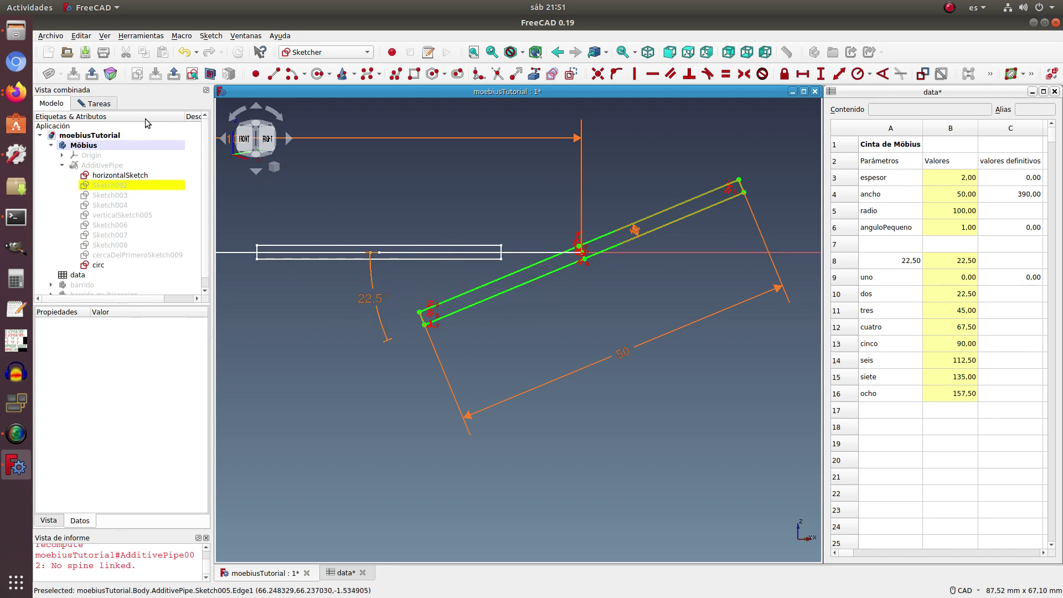
{"action": "left_click", "coordinate": [108, 104]}
{"action": "key", "text": "Escape"}
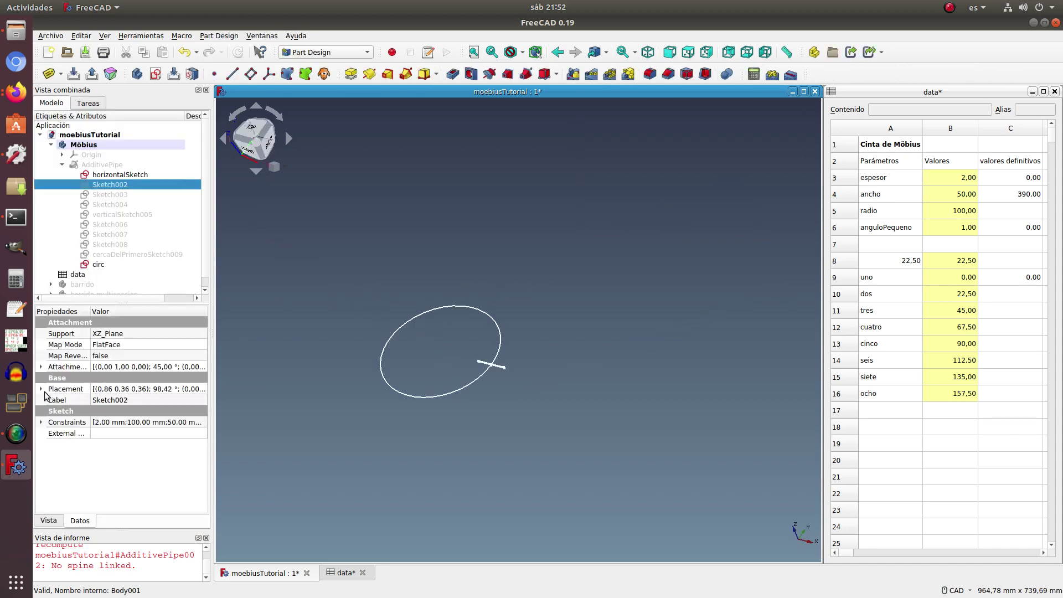
Expand Sketch002's attachment properties, widen the property names, and show the Origin planes
{"action": "left_click", "coordinate": [41, 367]}
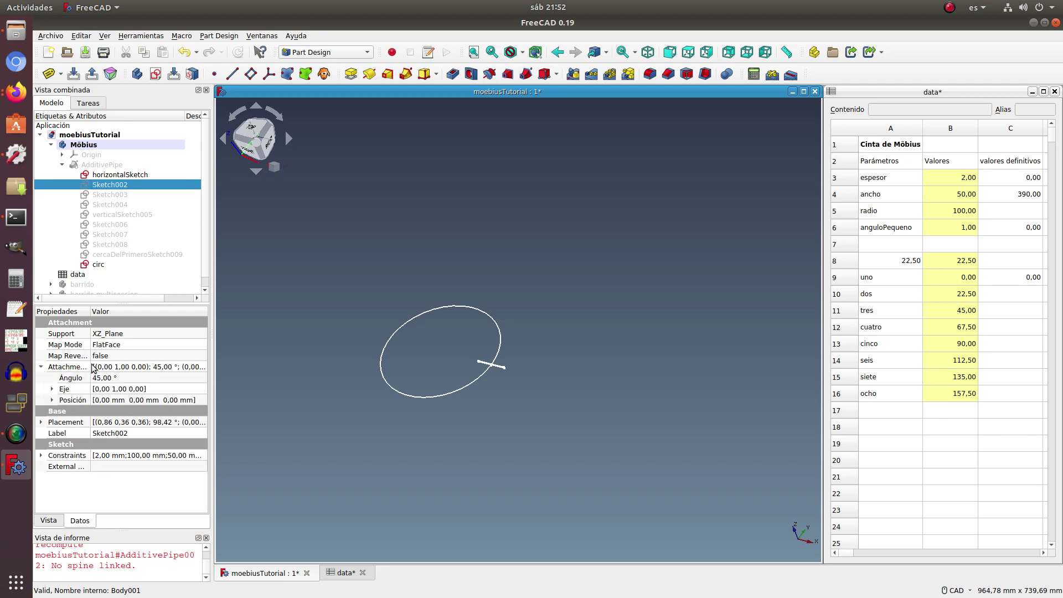
{"action": "left_click_drag", "start_coordinate": [90, 311], "coordinate": [114, 314]}
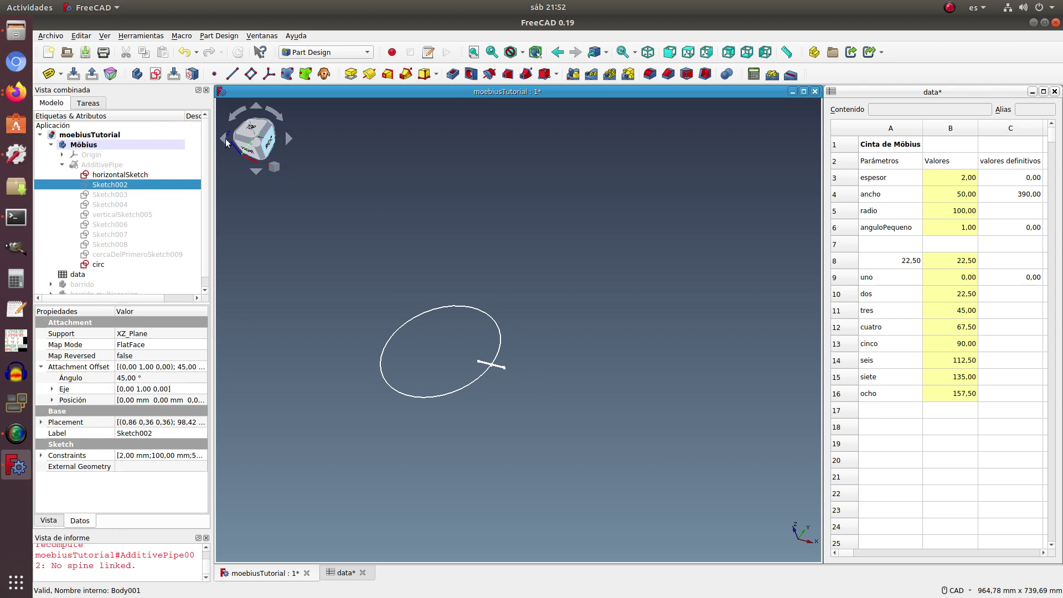
{"action": "left_click", "coordinate": [103, 155]}
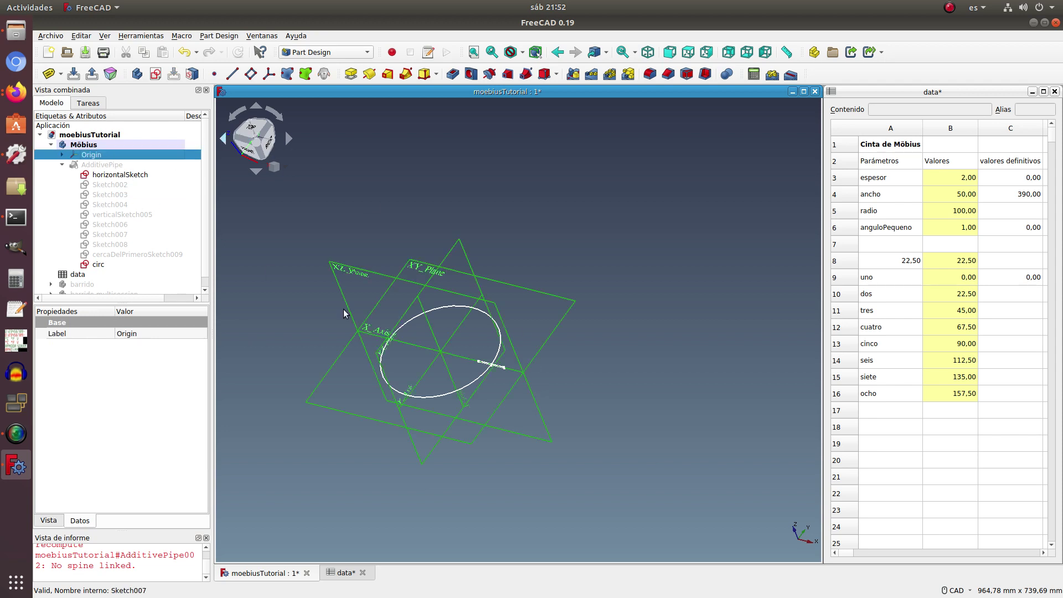
Inspect Sketch002's attachment offset: a 45° rotation about axis (0, 1, 0)
{"action": "left_click", "coordinate": [102, 186]}
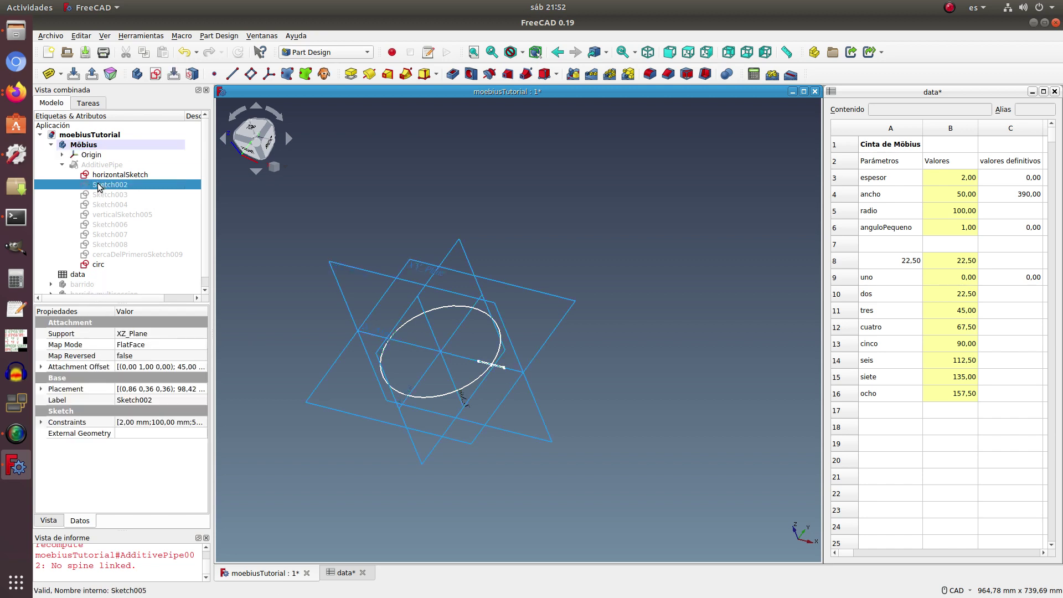
{"action": "left_click", "coordinate": [42, 367]}
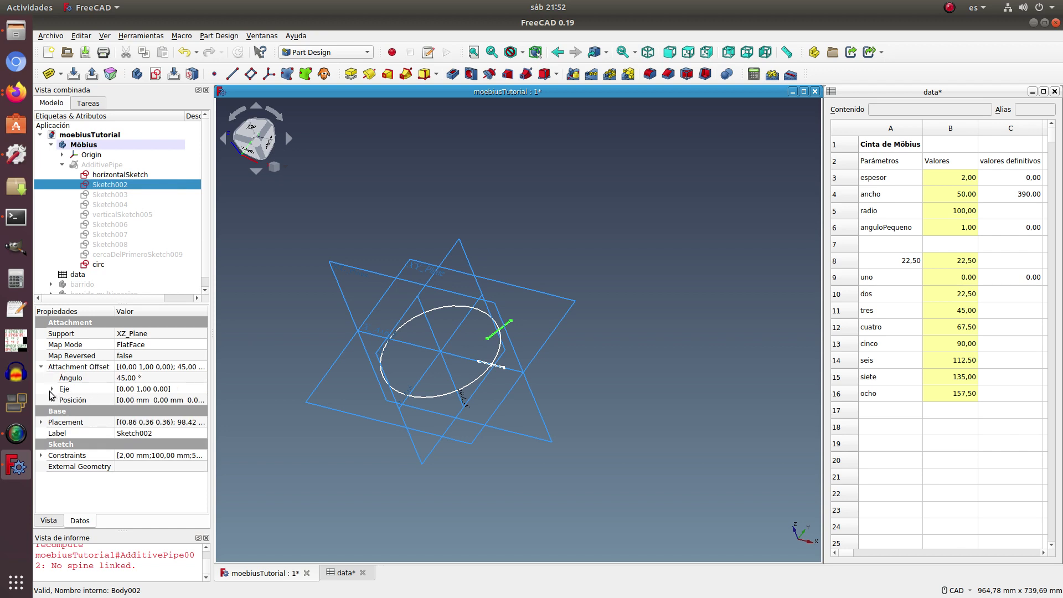
{"action": "left_click", "coordinate": [52, 389]}
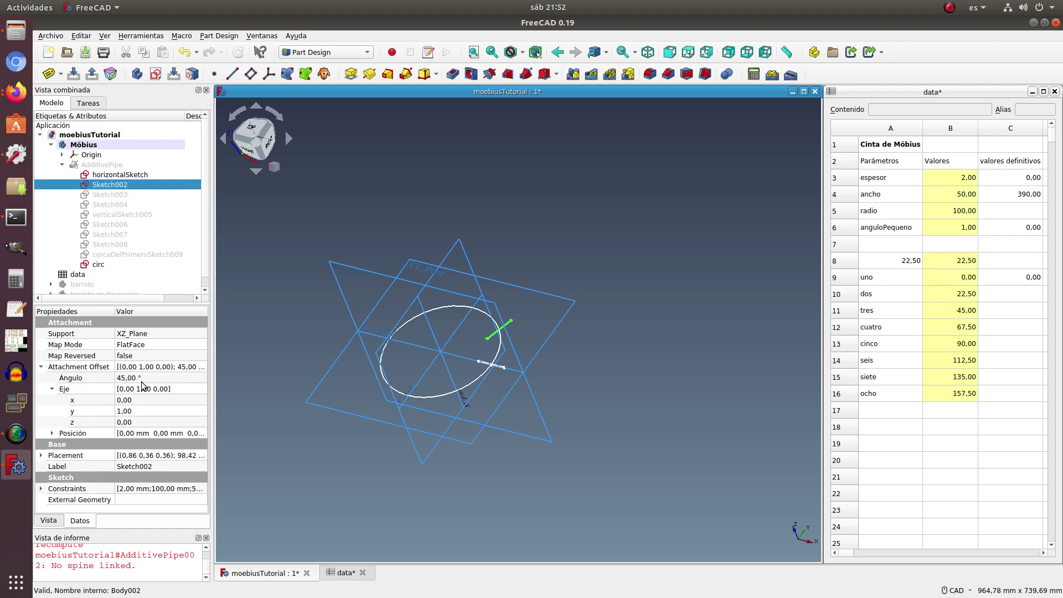
{"action": "middle_click_drag", "start_coordinate": [664, 506], "coordinate": [617, 498]}
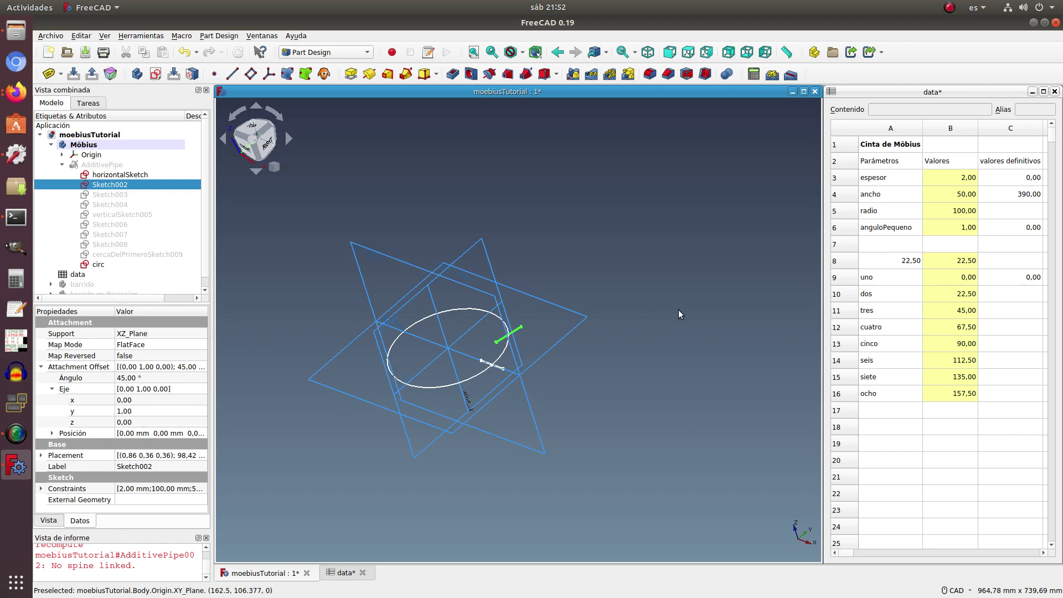
{"action": "scroll", "coordinate": [695, 306], "scroll_direction": "down", "scroll_amount": 3}
{"action": "scroll", "coordinate": [593, 344], "scroll_direction": "up", "scroll_amount": 4}
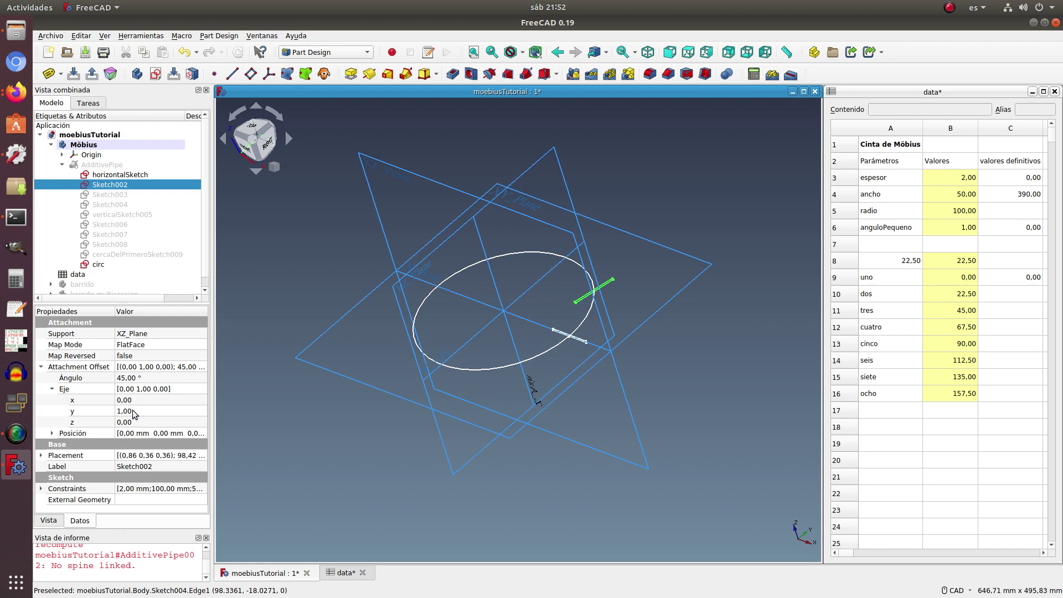
{"action": "scroll", "coordinate": [320, 294], "scroll_direction": "down", "scroll_amount": 2}
{"action": "scroll", "coordinate": [320, 294], "scroll_direction": "down", "scroll_amount": 2}
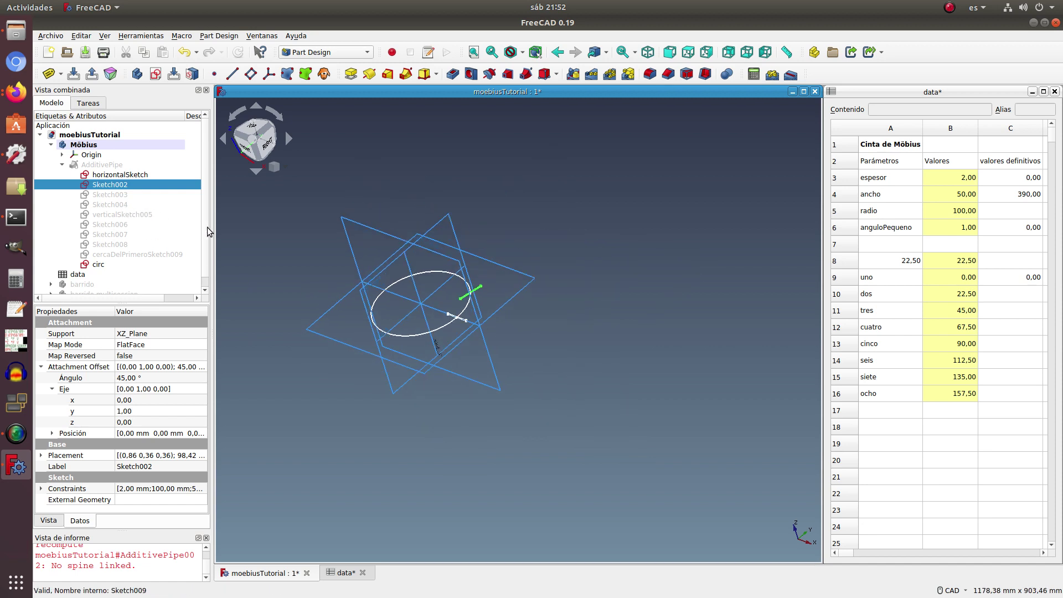
{"action": "scroll", "coordinate": [274, 275], "scroll_direction": "up", "scroll_amount": 1}
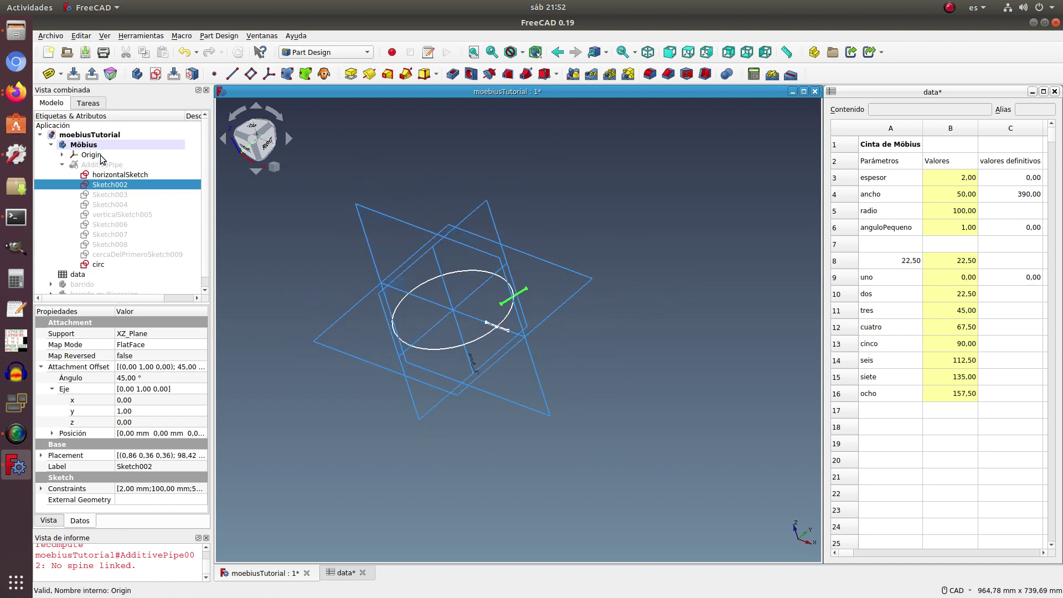
Hide the Origin and show Sketch003, verticalSketch005, Sketch006–Sketch008 and cercaDelPrimeroSketch009
{"action": "left_click", "coordinate": [101, 158]}
{"action": "key", "text": "space"}
{"action": "left_click", "coordinate": [101, 196]}
{"action": "key", "text": "space"}
{"action": "left_click", "coordinate": [110, 204]}
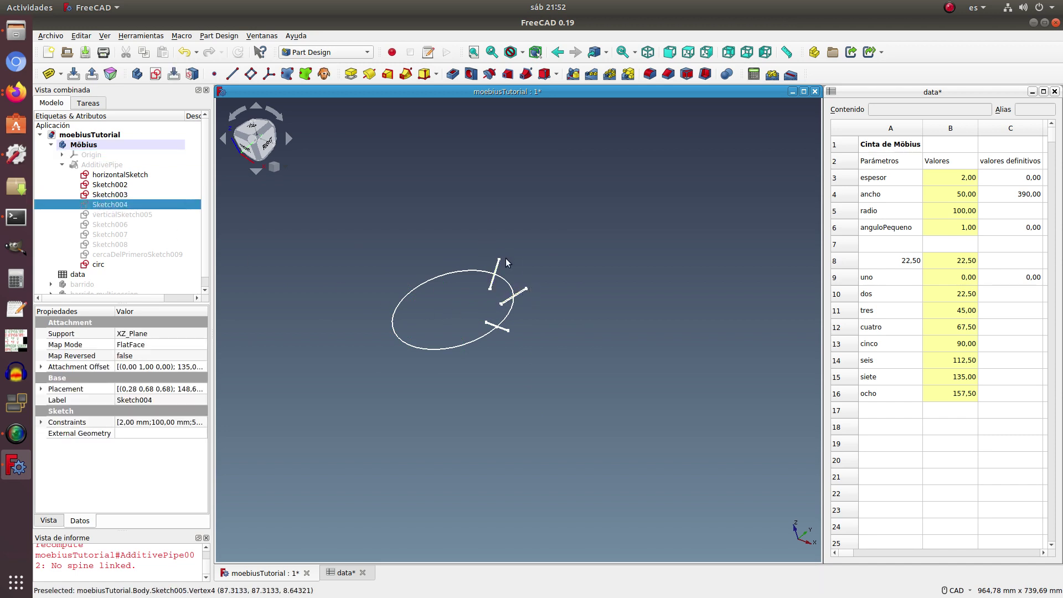
{"action": "left_click", "coordinate": [127, 213]}
{"action": "key", "text": "space"}
{"action": "left_click", "coordinate": [124, 206]}
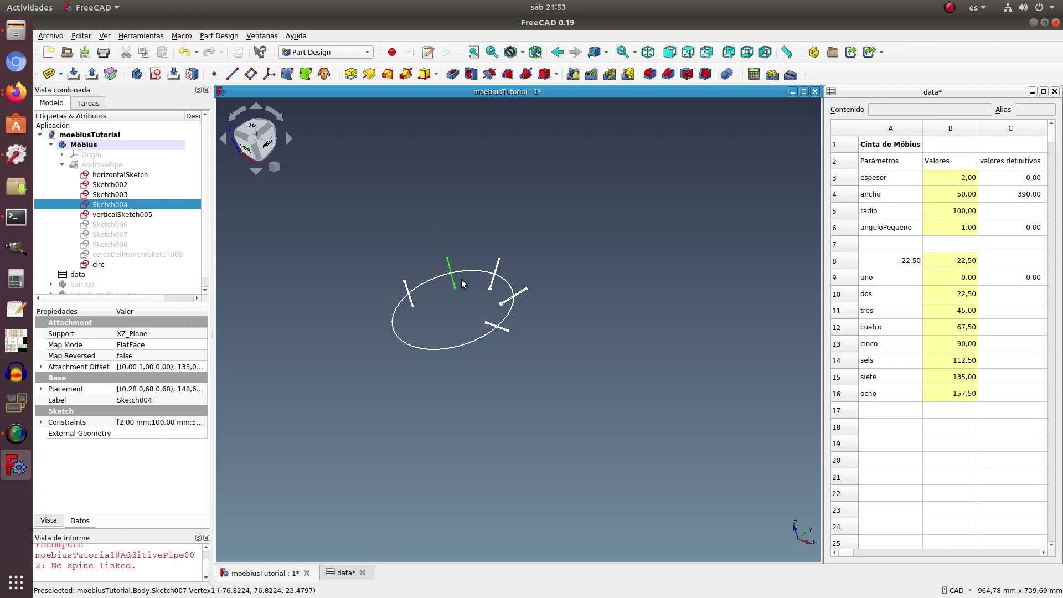
{"action": "left_click", "coordinate": [111, 225]}
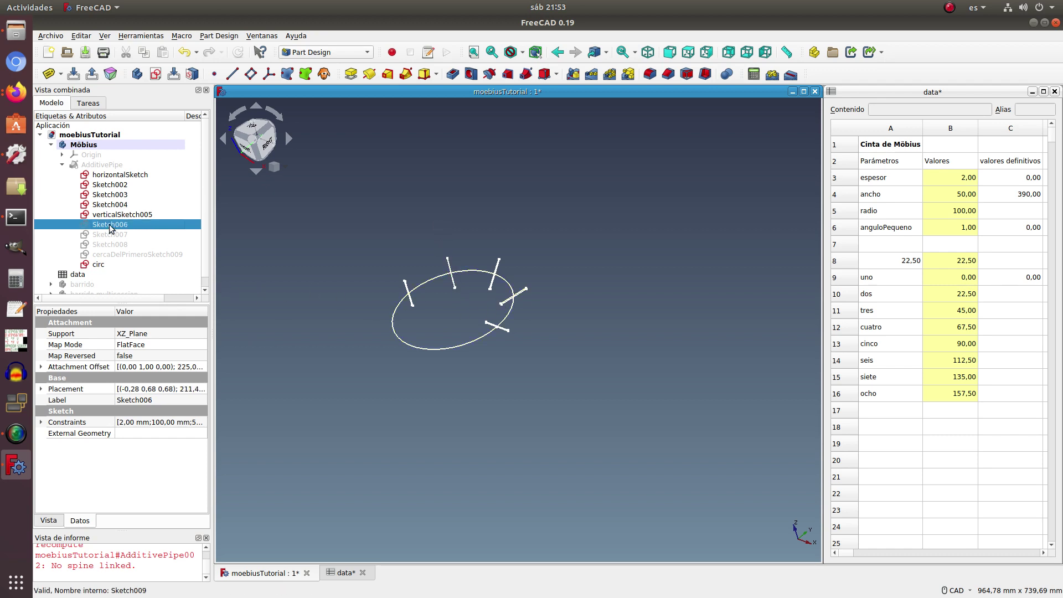
{"action": "key", "text": "space"}
{"action": "key", "text": "space"}
{"action": "left_click", "coordinate": [111, 242]}
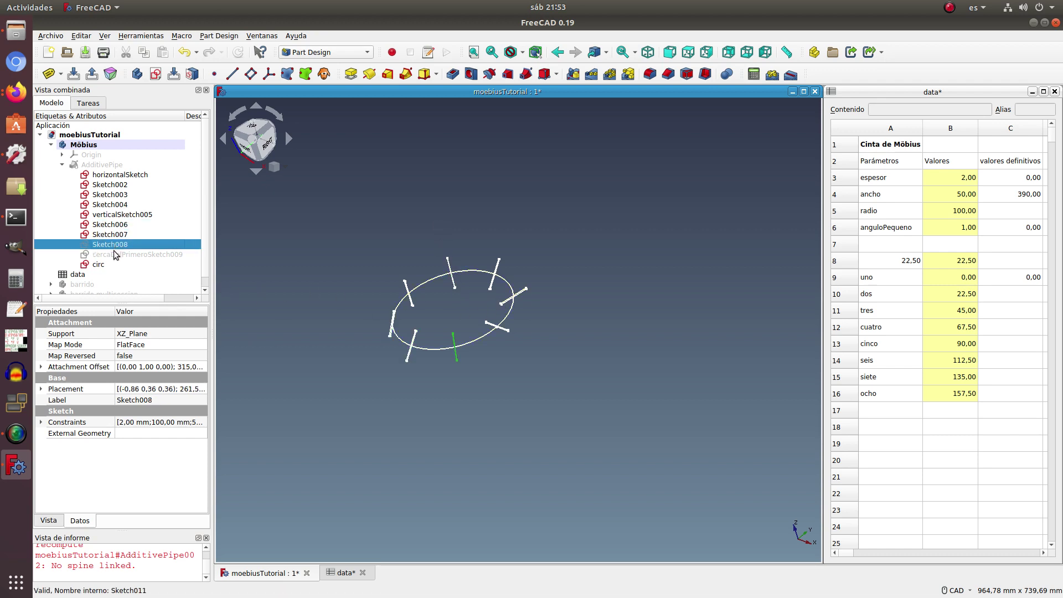
{"action": "left_click", "coordinate": [114, 253]}
Orbit and zoom to inspect the sections from near-front and around the closing sketch
{"action": "mouse_move", "coordinate": [443, 408]}
{"action": "middle_mouse_down"}
{"action": "mouse_move", "coordinate": [390, 371]}
{"action": "mouse_move", "coordinate": [376, 402]}
{"action": "middle_mouse_up"}
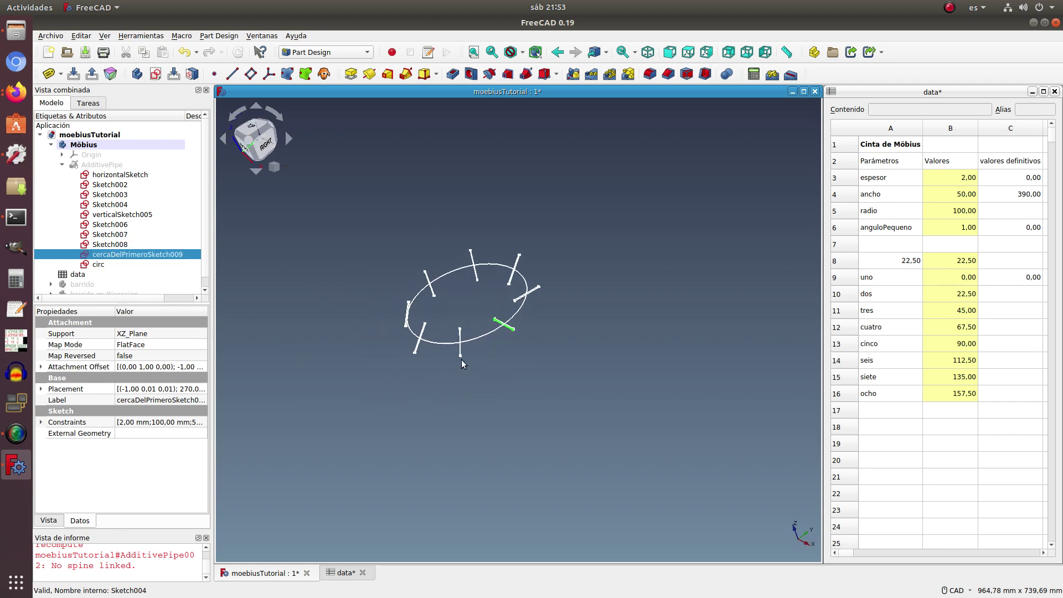
{"action": "scroll", "coordinate": [490, 321], "scroll_direction": "up", "scroll_amount": 3}
{"action": "scroll", "coordinate": [546, 274], "scroll_direction": "up", "scroll_amount": 3}
{"action": "scroll", "coordinate": [542, 286], "scroll_direction": "up", "scroll_amount": 3}
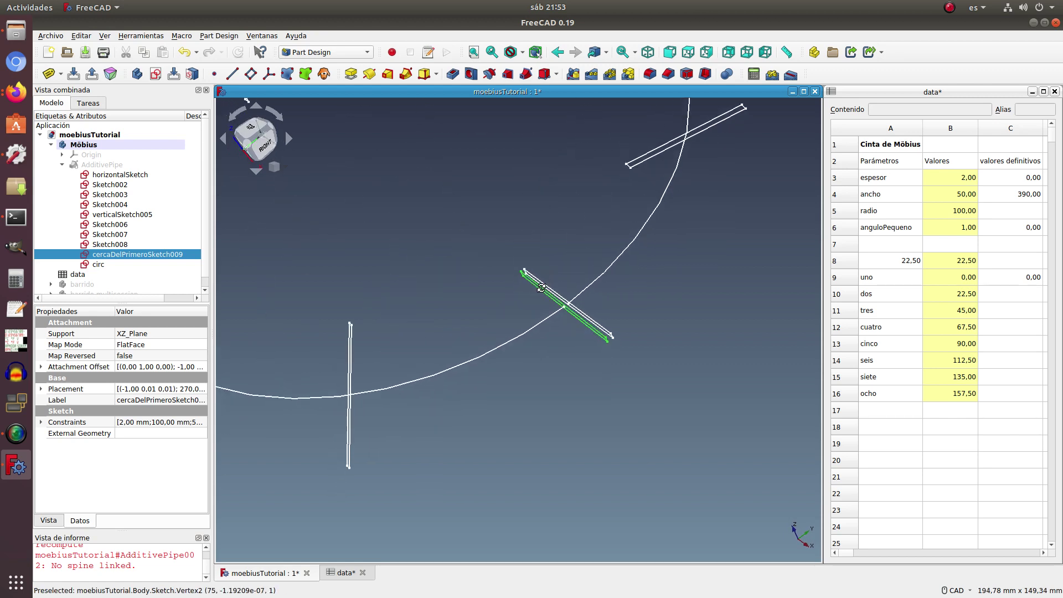
{"action": "middle_click_drag", "start_coordinate": [542, 286], "coordinate": [563, 285]}
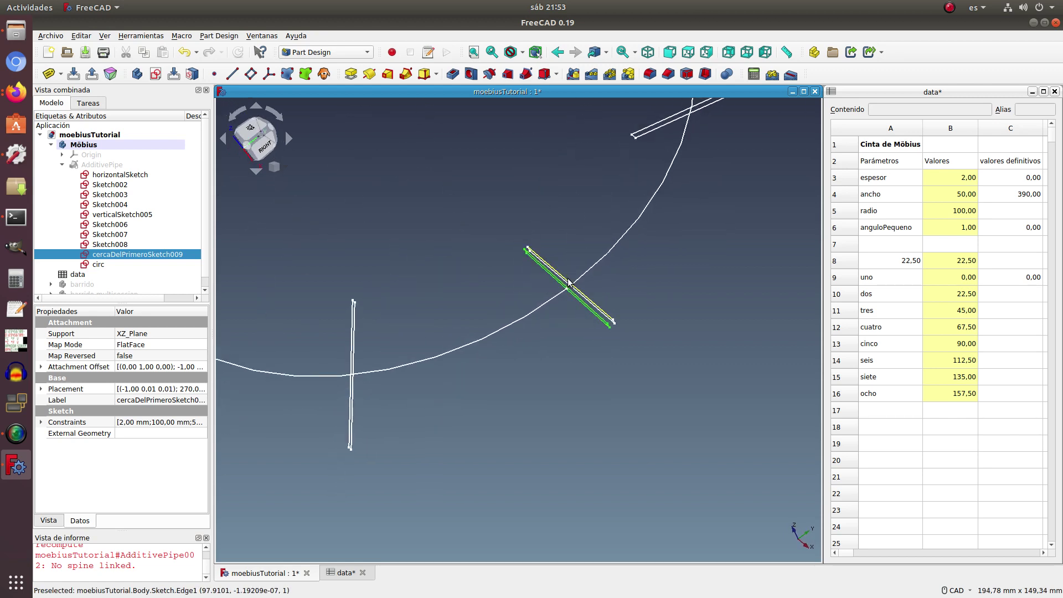
{"action": "scroll", "coordinate": [567, 282], "scroll_direction": "down", "scroll_amount": 2}
{"action": "scroll", "coordinate": [566, 282], "scroll_direction": "down", "scroll_amount": 3}
{"action": "scroll", "coordinate": [566, 280], "scroll_direction": "down", "scroll_amount": 2}
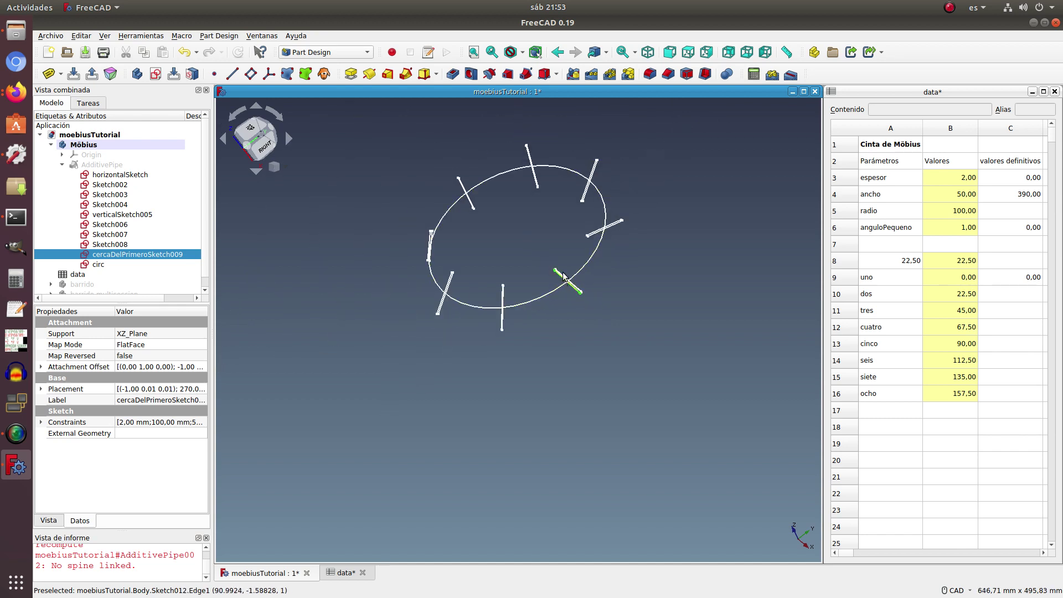
Show the AdditivePipe band and hide all sketches from horizontalSketch through circ
{"action": "left_click", "coordinate": [117, 169]}
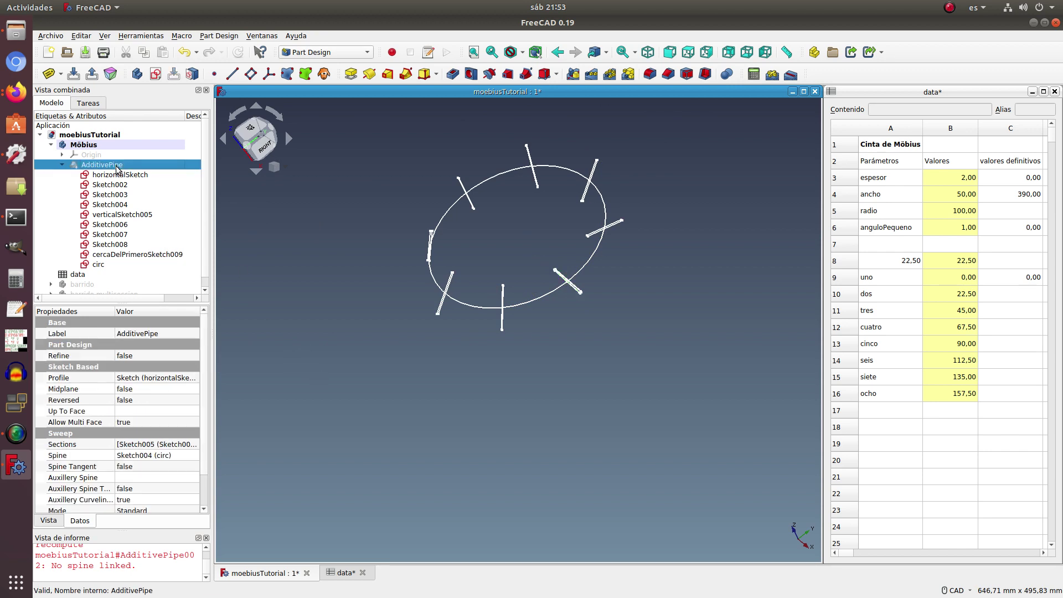
{"action": "key", "text": "space"}
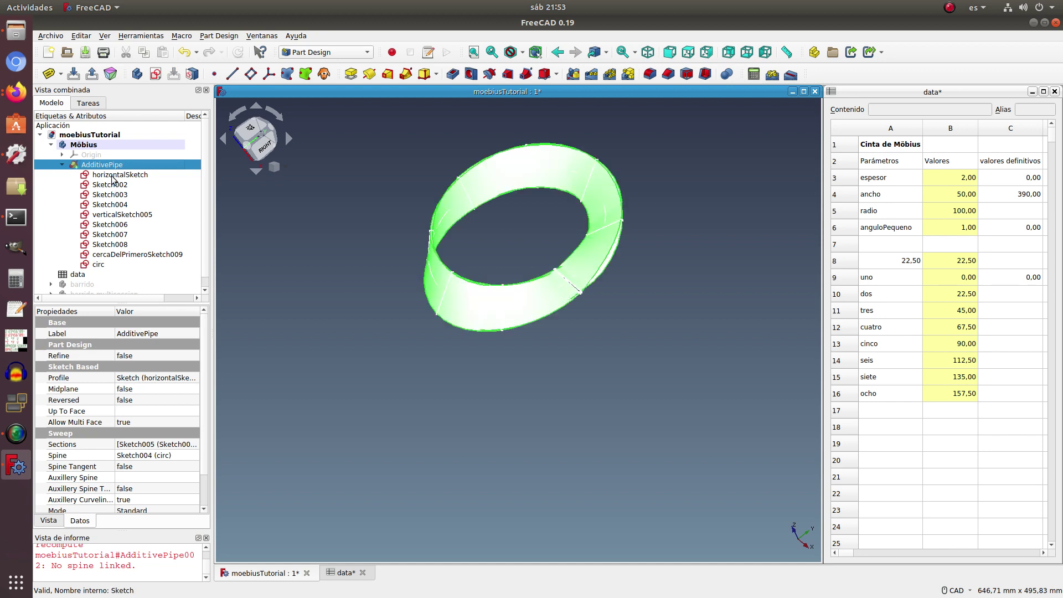
{"action": "left_click", "coordinate": [112, 176]}
{"action": "left_click", "coordinate": [97, 265], "text": "shift"}
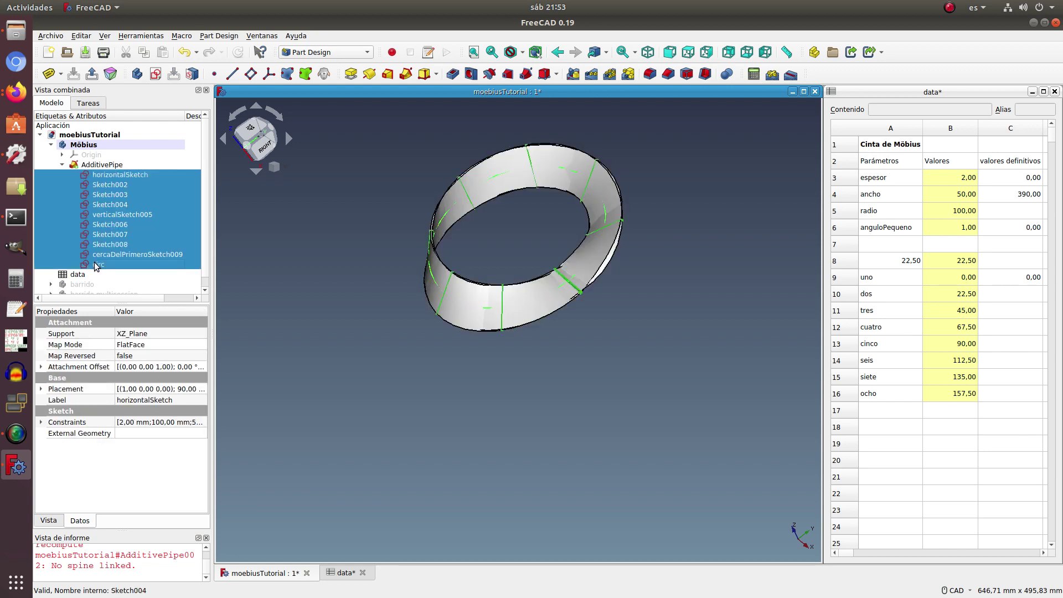
{"action": "key", "text": "space"}
Collapse the AdditivePipe tree entry and orbit and zoom to inspect the twisted band
{"action": "mouse_move", "coordinate": [506, 397]}
{"action": "middle_mouse_down"}
{"action": "mouse_move", "coordinate": [705, 226]}
{"action": "mouse_move", "coordinate": [688, 297]}
{"action": "mouse_move", "coordinate": [462, 270]}
{"action": "mouse_move", "coordinate": [479, 320]}
{"action": "mouse_move", "coordinate": [482, 198]}
{"action": "mouse_move", "coordinate": [429, 210]}
{"action": "middle_mouse_up"}
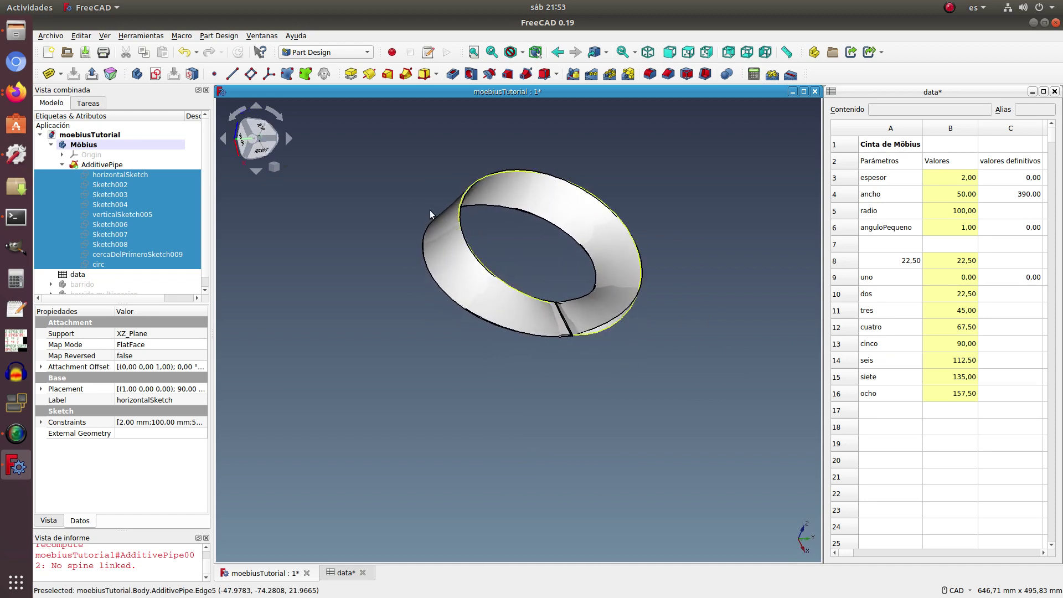
{"action": "left_click", "coordinate": [363, 221]}
{"action": "left_click", "coordinate": [62, 165]}
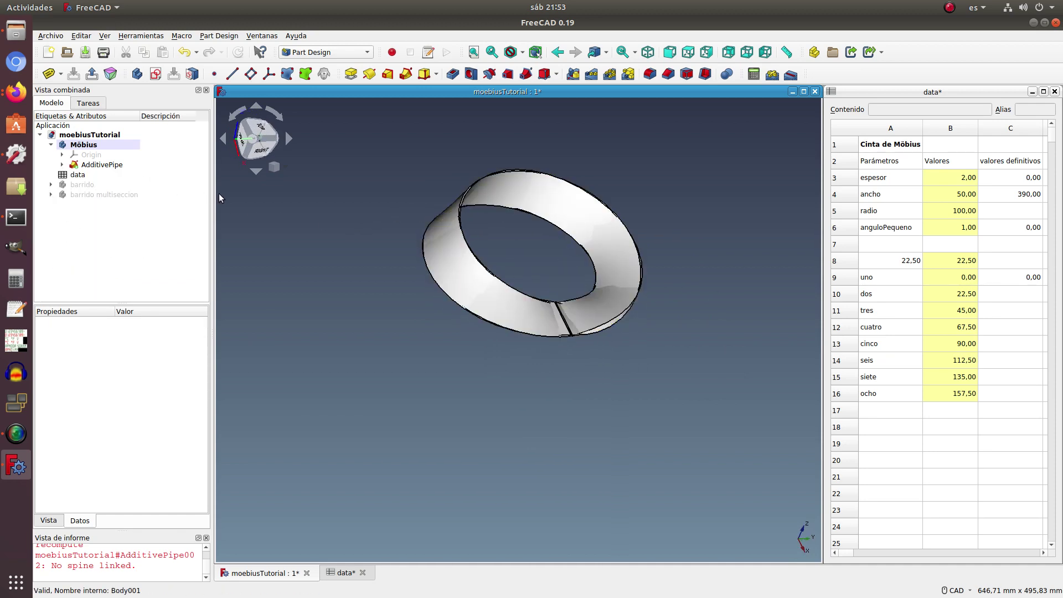
{"action": "mouse_move", "coordinate": [574, 124]}
{"action": "middle_mouse_down"}
{"action": "mouse_move", "coordinate": [534, 131]}
{"action": "mouse_move", "coordinate": [589, 95]}
{"action": "mouse_move", "coordinate": [529, 156]}
{"action": "middle_mouse_up"}
{"action": "scroll", "coordinate": [532, 249], "scroll_direction": "up", "scroll_amount": 2}
{"action": "scroll", "coordinate": [607, 333], "scroll_direction": "up", "scroll_amount": 2}
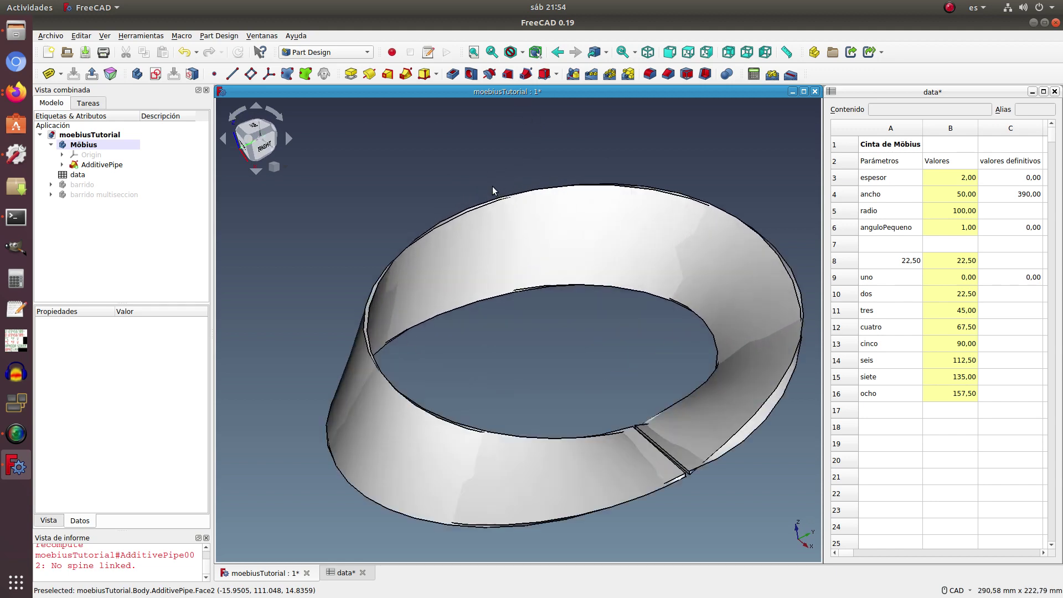
{"action": "scroll", "coordinate": [622, 356], "scroll_direction": "up", "scroll_amount": 1}
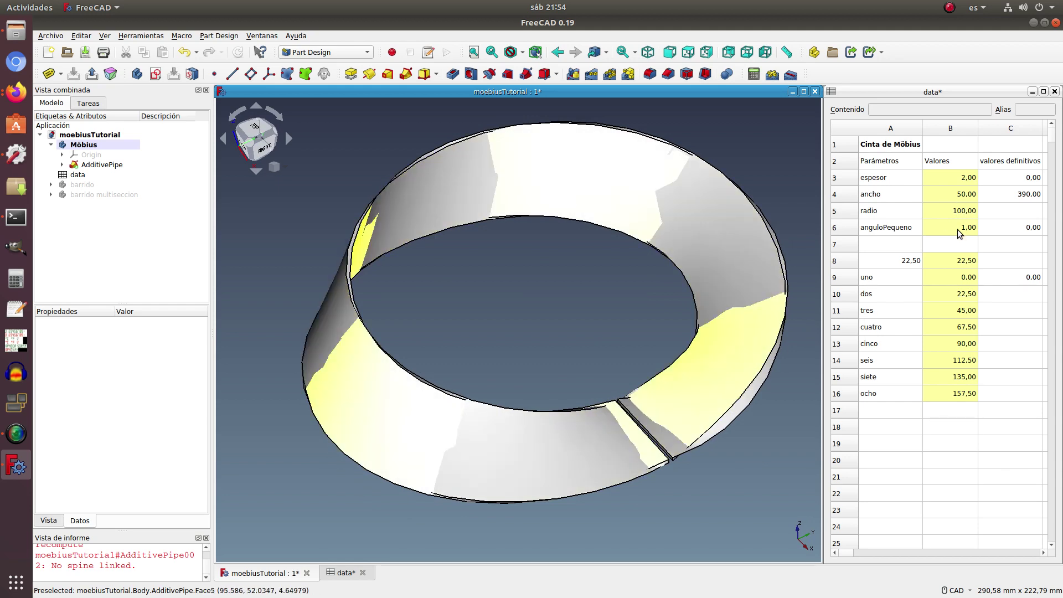
{"action": "left_click", "coordinate": [957, 229]}
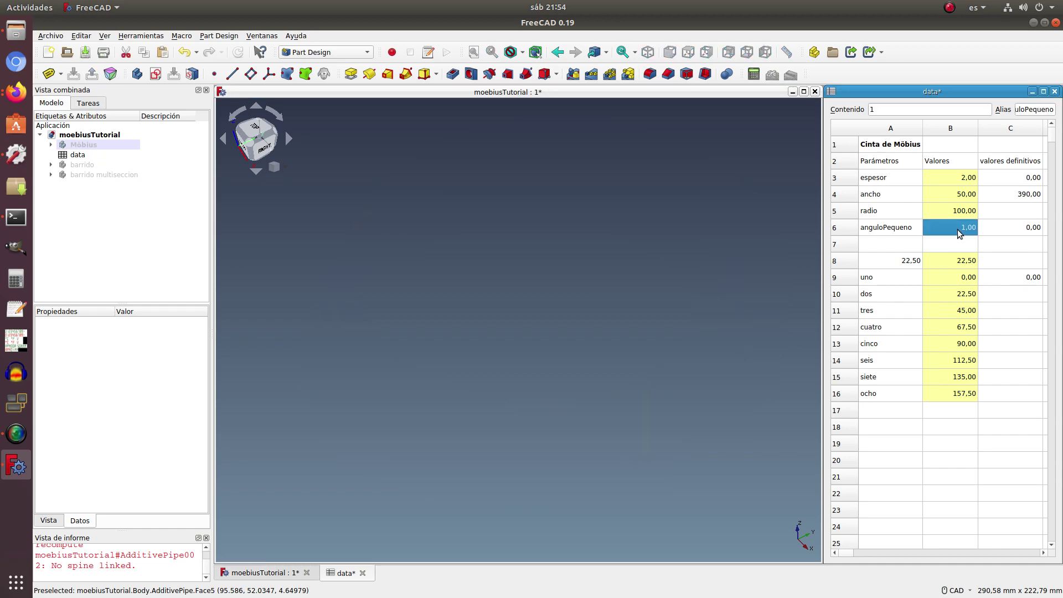
{"action": "left_click", "coordinate": [123, 145]}
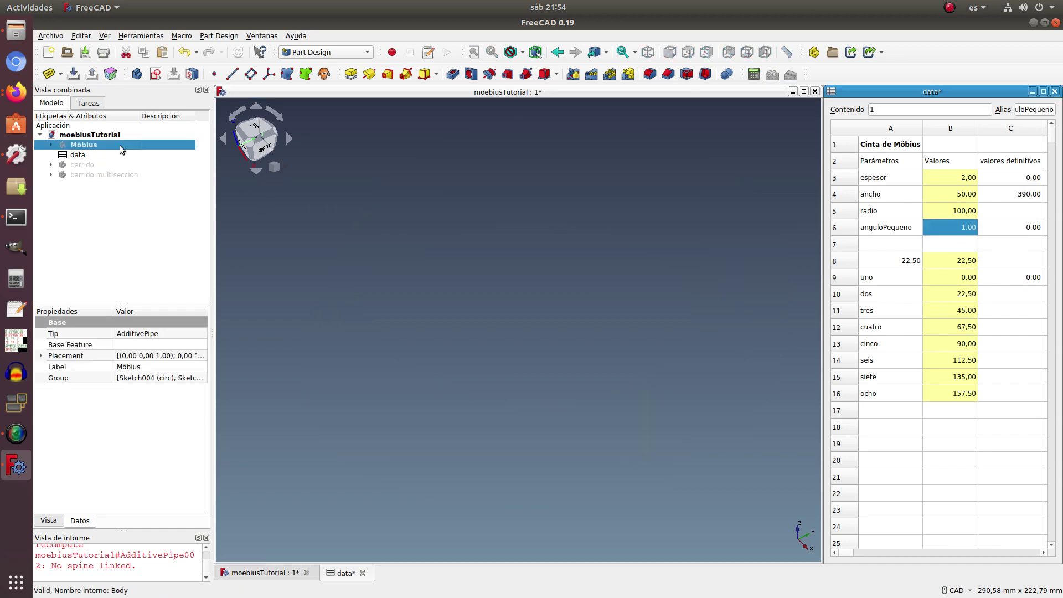
{"action": "key", "text": "space"}
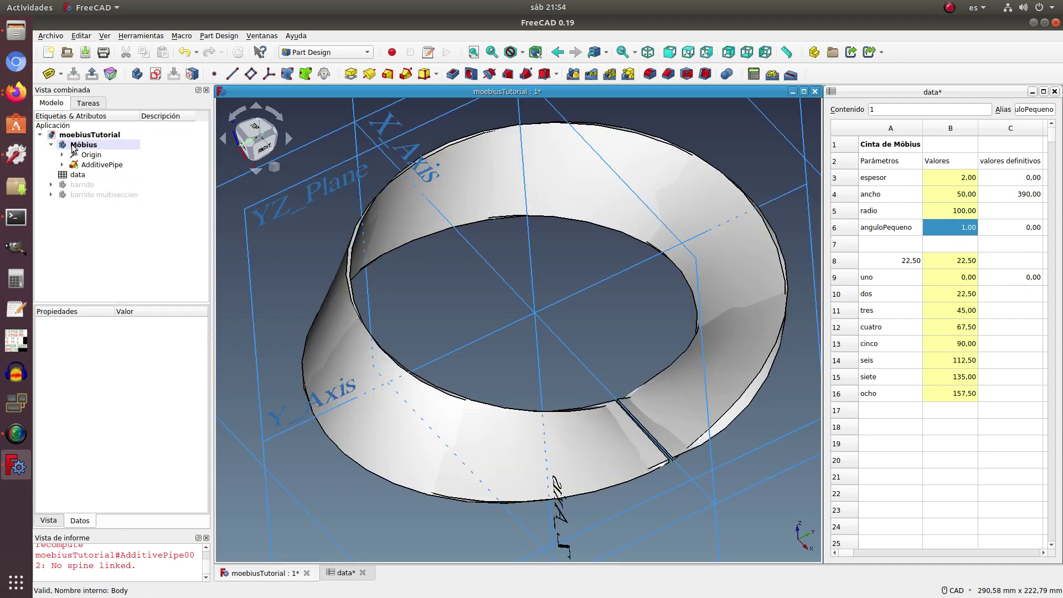
{"action": "left_click", "coordinate": [89, 76]}
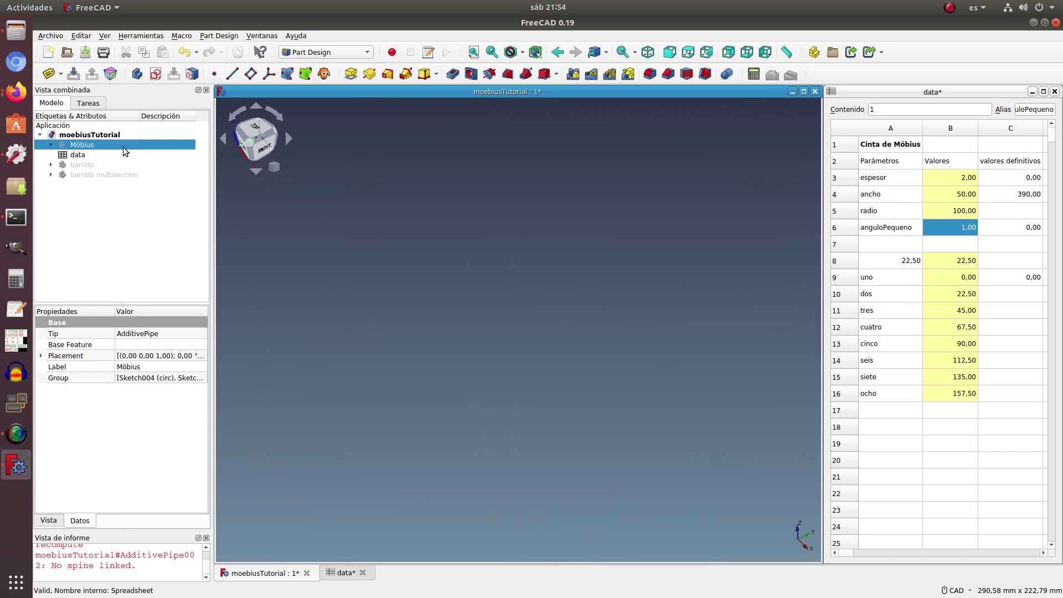
{"action": "key", "text": "space"}
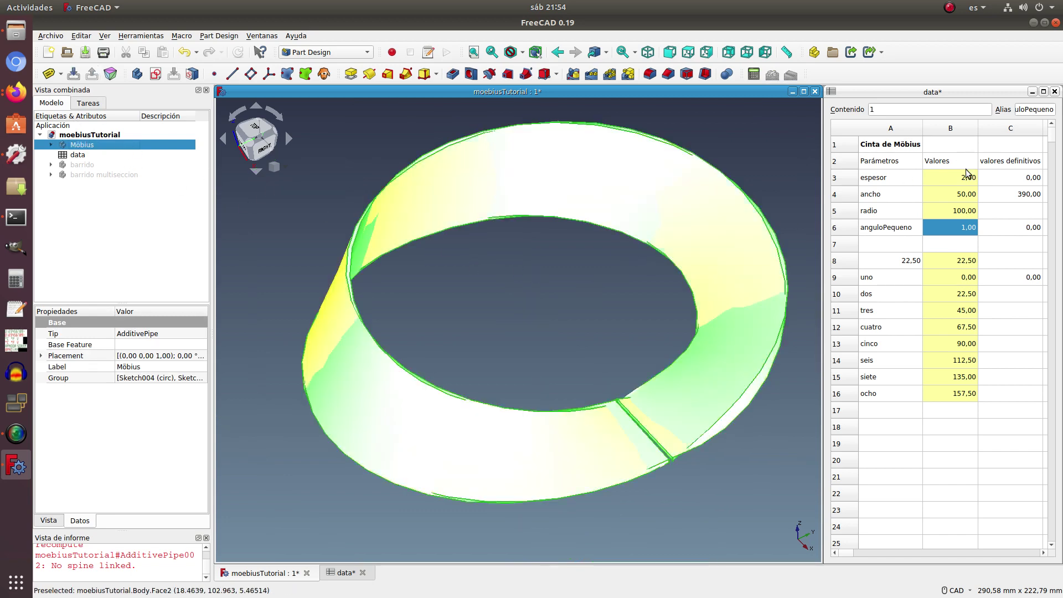
Change anguloPequeno in cell B6 from 1 to 0.001, reusing the value from C6
{"action": "left_click", "coordinate": [960, 232]}
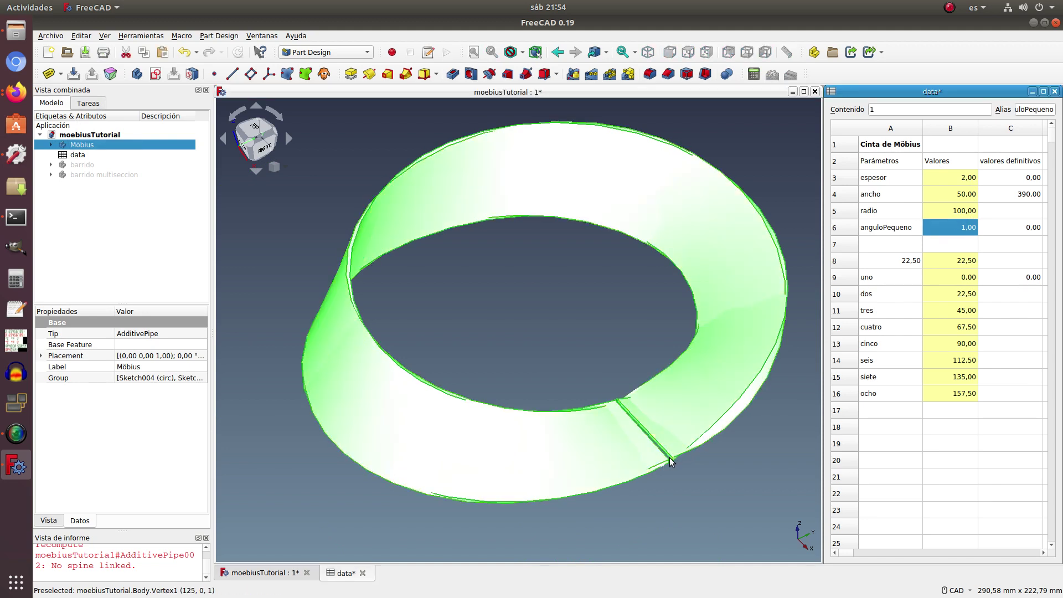
{"action": "left_click", "coordinate": [1019, 229]}
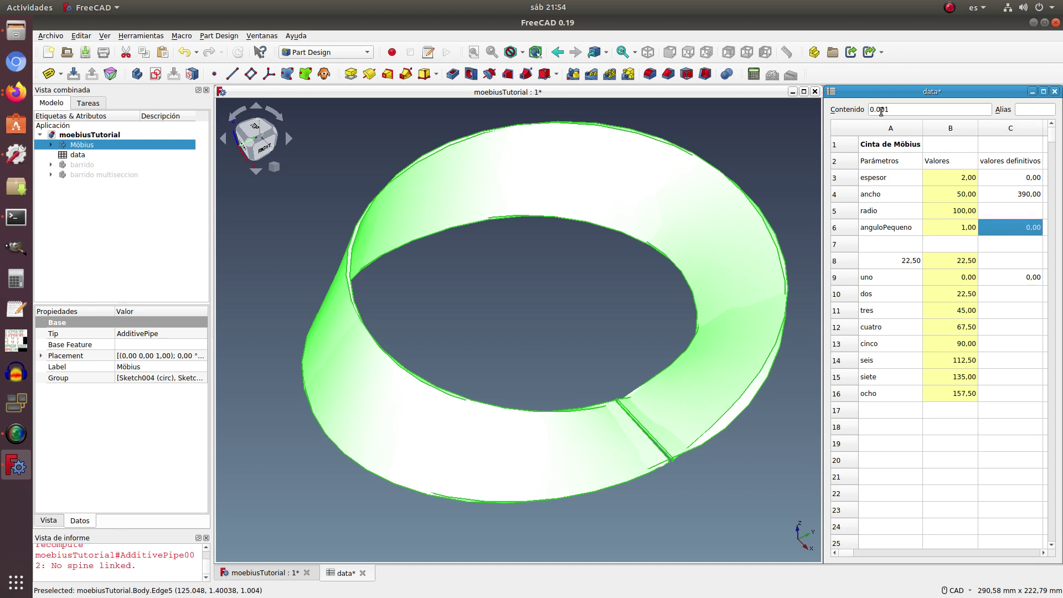
{"action": "double_click", "coordinate": [908, 109]}
{"action": "left_click", "coordinate": [962, 232]}
{"action": "left_click", "coordinate": [908, 112]}
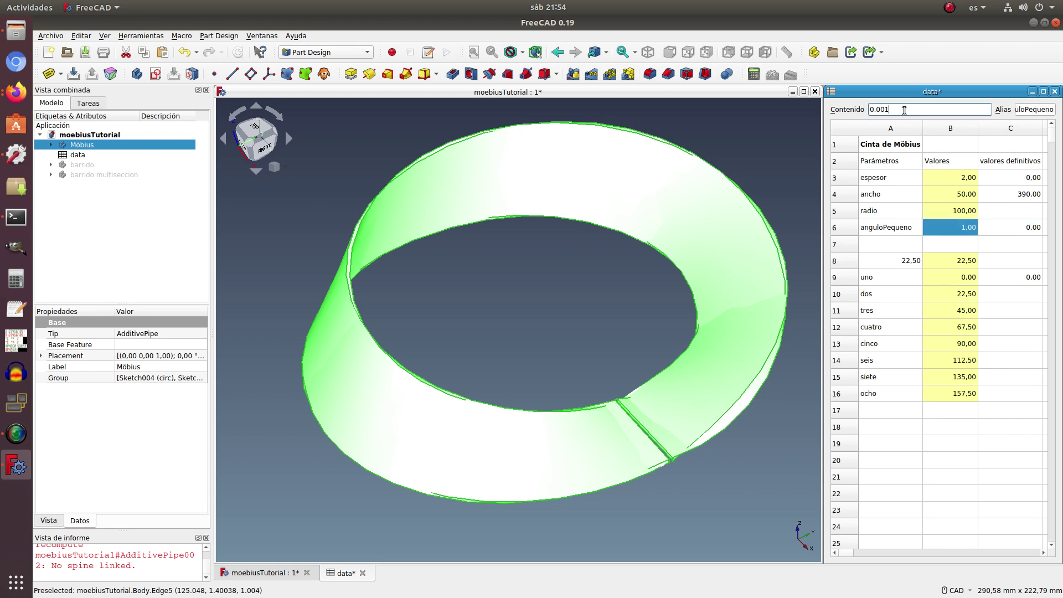
{"action": "key", "text": "Return"}
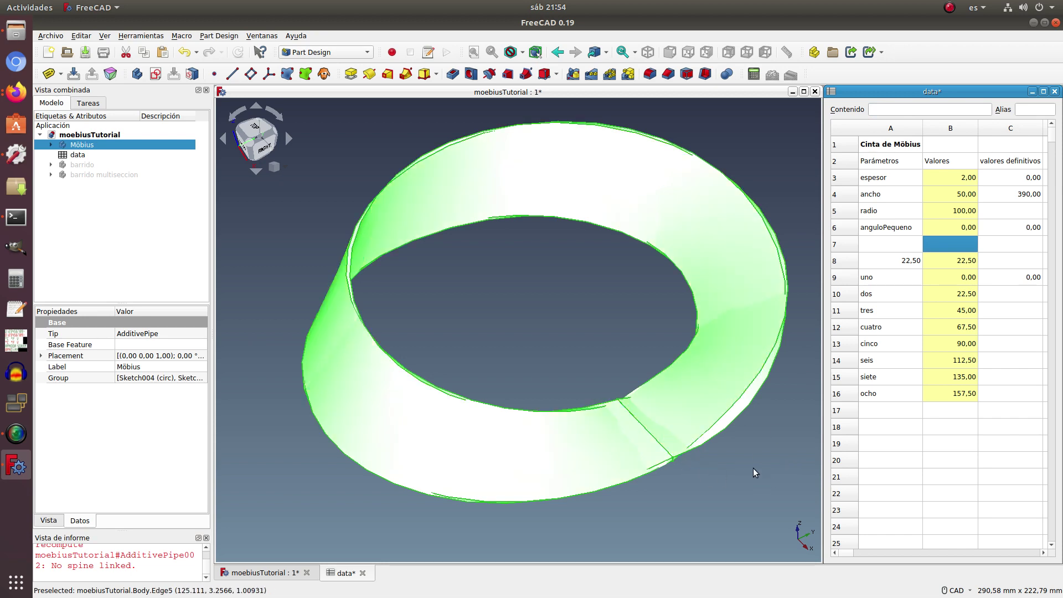
{"action": "mouse_move", "coordinate": [745, 471]}
{"action": "middle_mouse_down"}
{"action": "mouse_move", "coordinate": [784, 431]}
{"action": "mouse_move", "coordinate": [749, 449]}
{"action": "middle_mouse_up"}
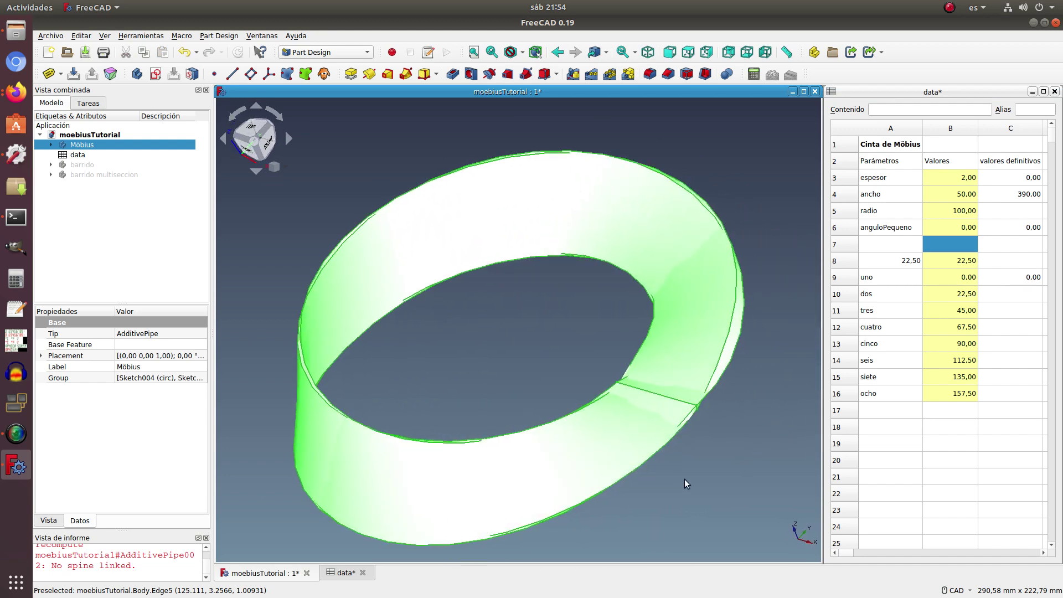
{"action": "scroll", "coordinate": [684, 480], "scroll_direction": "down", "scroll_amount": 3}
{"action": "left_click", "coordinate": [730, 388]}
{"action": "mouse_move", "coordinate": [719, 493]}
{"action": "middle_mouse_down"}
{"action": "mouse_move", "coordinate": [616, 389]}
{"action": "mouse_move", "coordinate": [624, 439]}
{"action": "middle_mouse_up"}
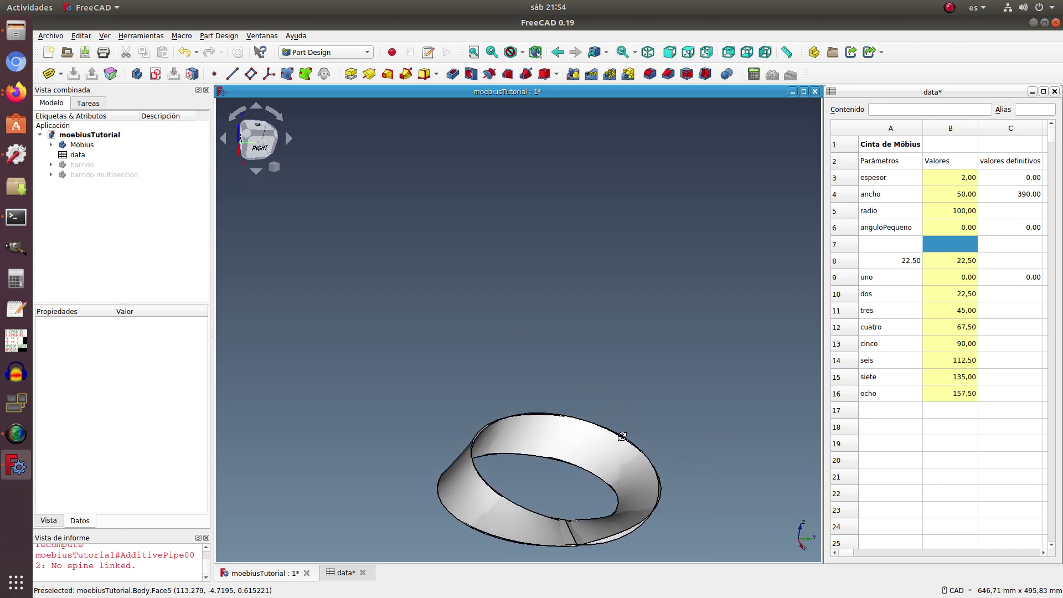
{"action": "scroll", "coordinate": [630, 333], "scroll_direction": "down", "scroll_amount": 2}
{"action": "scroll", "coordinate": [630, 333], "scroll_direction": "down", "scroll_amount": 1}
{"action": "scroll", "coordinate": [691, 430], "scroll_direction": "up", "scroll_amount": 1}
{"action": "scroll", "coordinate": [691, 430], "scroll_direction": "up", "scroll_amount": 1}
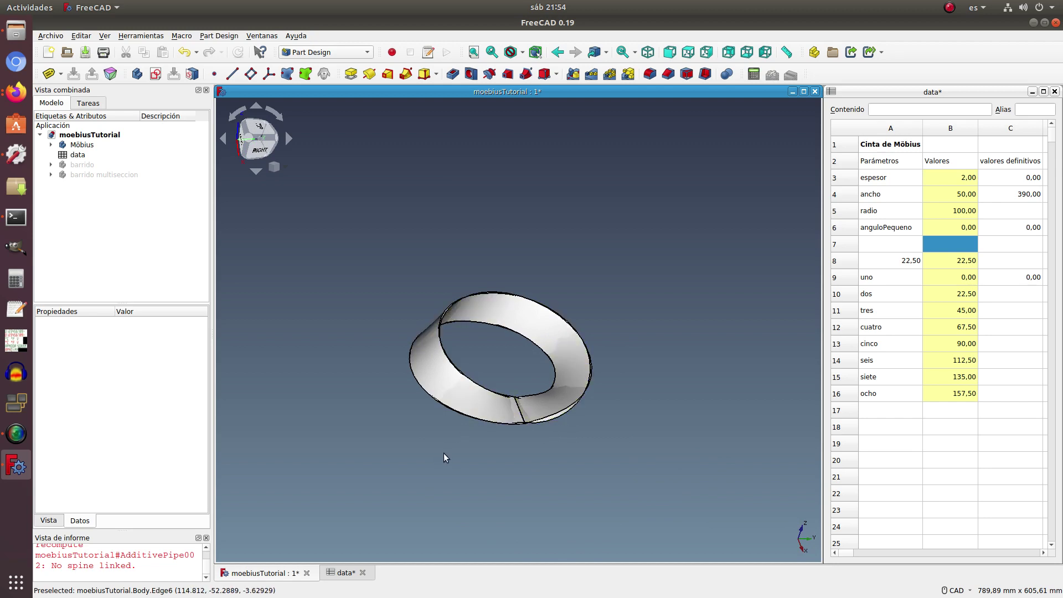
{"action": "middle_click_drag", "start_coordinate": [477, 447], "coordinate": [459, 466]}
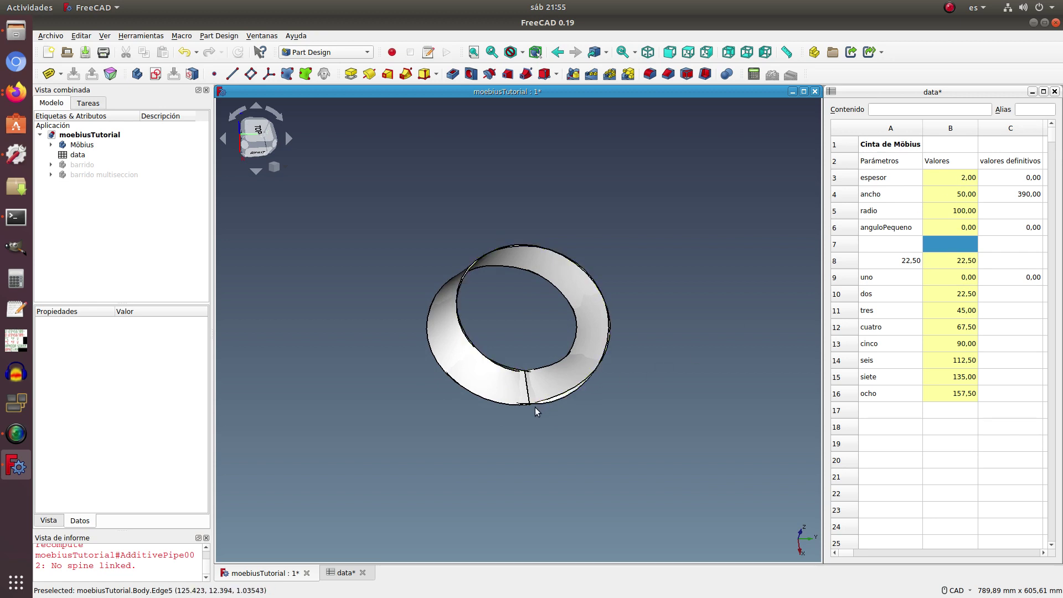
{"action": "scroll", "coordinate": [614, 417], "scroll_direction": "up", "scroll_amount": 3}
{"action": "middle_click_drag", "start_coordinate": [614, 417], "coordinate": [628, 379]}
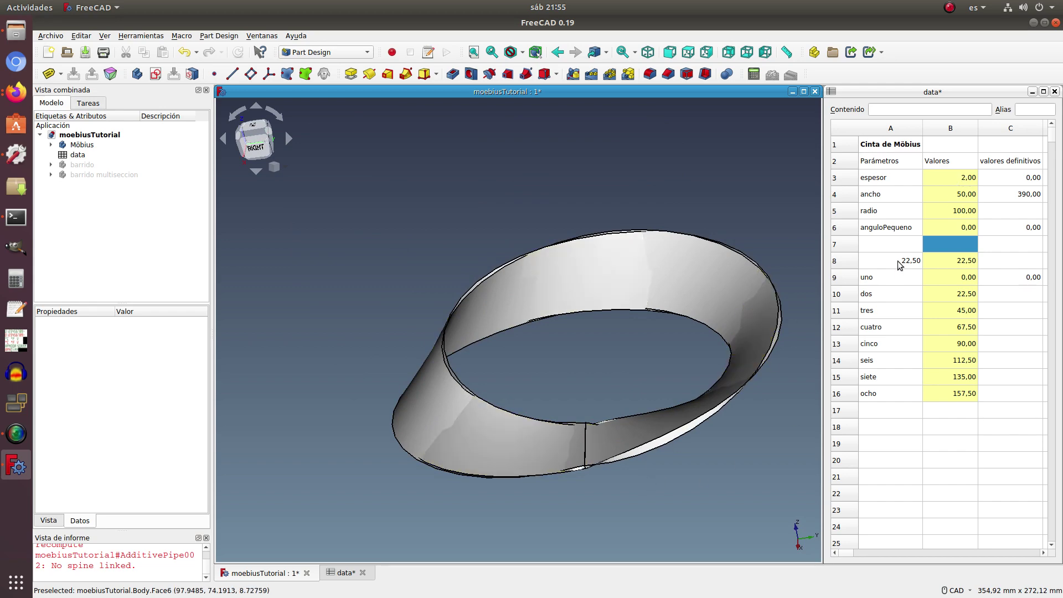
{"action": "scroll", "coordinate": [569, 491], "scroll_direction": "up", "scroll_amount": 2}
{"action": "scroll", "coordinate": [569, 491], "scroll_direction": "up", "scroll_amount": 2}
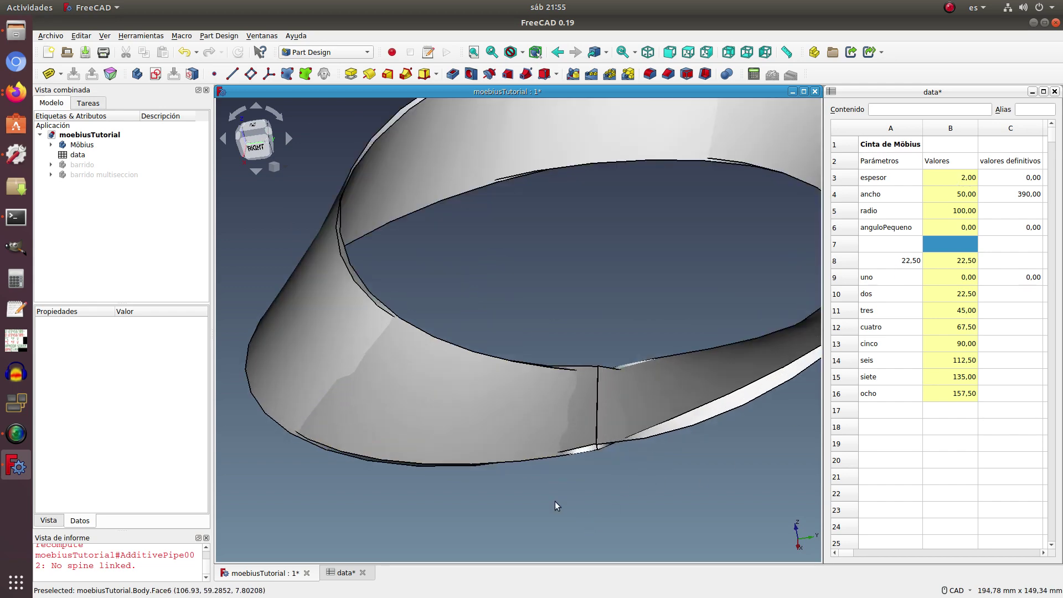
{"action": "scroll", "coordinate": [556, 506], "scroll_direction": "down", "scroll_amount": 2}
{"action": "scroll", "coordinate": [603, 503], "scroll_direction": "down", "scroll_amount": 2}
{"action": "scroll", "coordinate": [677, 466], "scroll_direction": "down", "scroll_amount": 2}
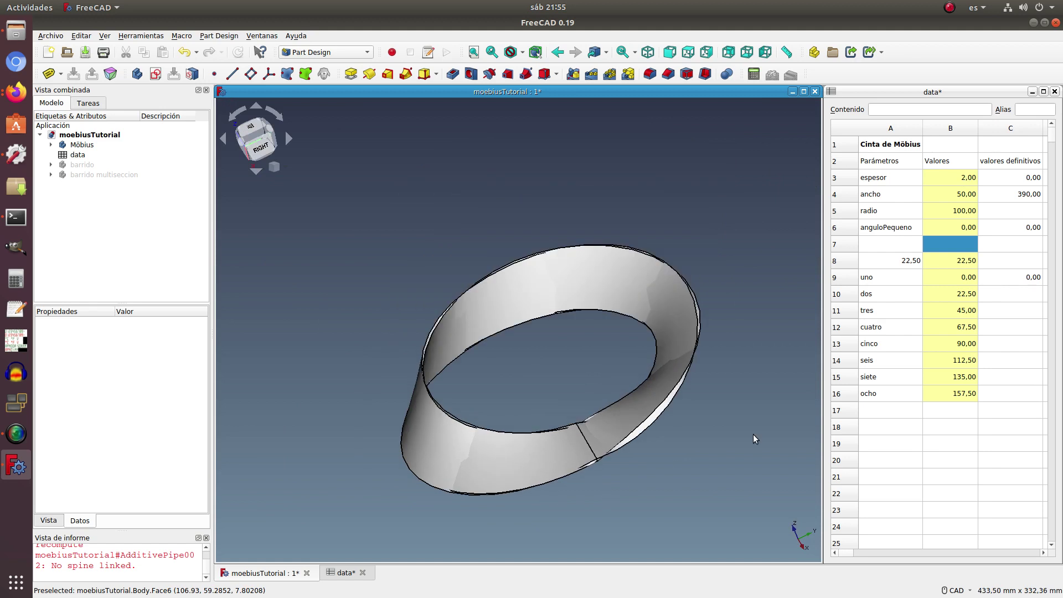
Set espesor in cell B3 from 2 to 0.001, copied from C3, and recompute
{"action": "left_click", "coordinate": [986, 177]}
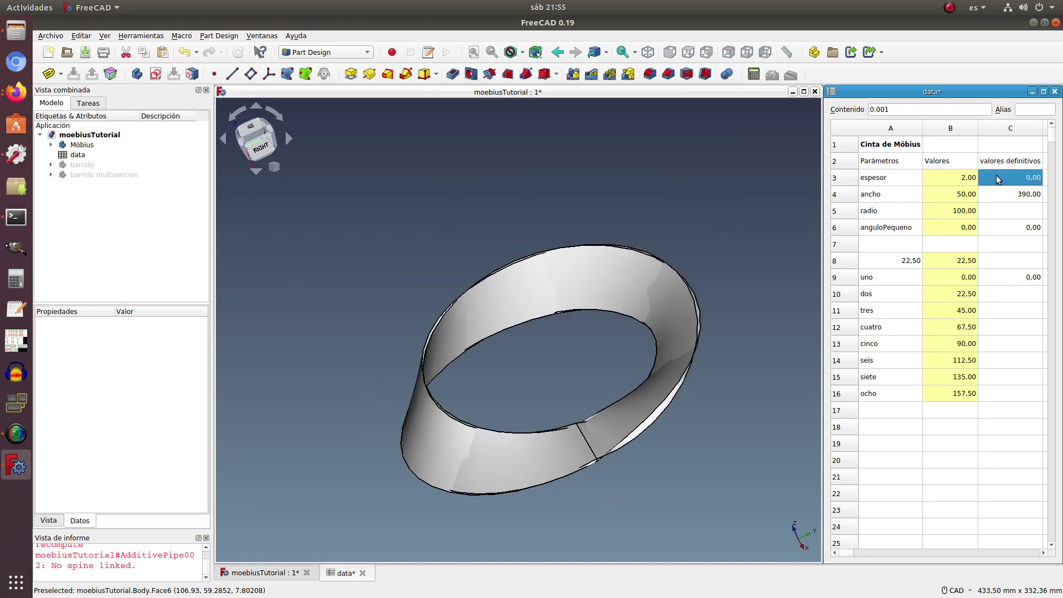
{"action": "left_click_drag", "start_coordinate": [890, 109], "coordinate": [858, 114]}
{"action": "key", "text": "ctrl+c"}
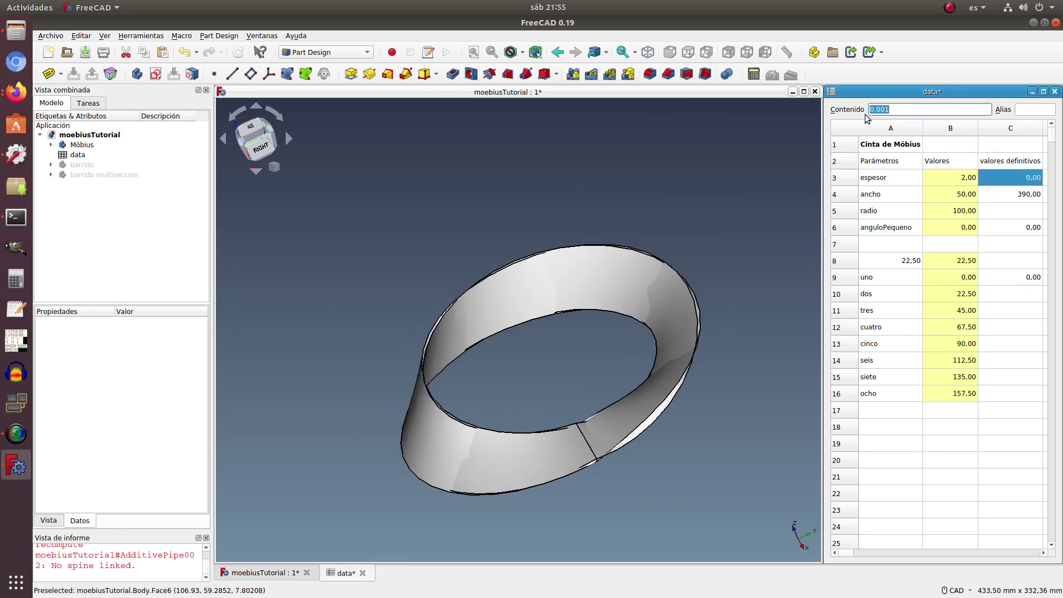
{"action": "left_click", "coordinate": [957, 179]}
{"action": "left_click", "coordinate": [895, 109]}
{"action": "key", "text": "ctrl+v"}
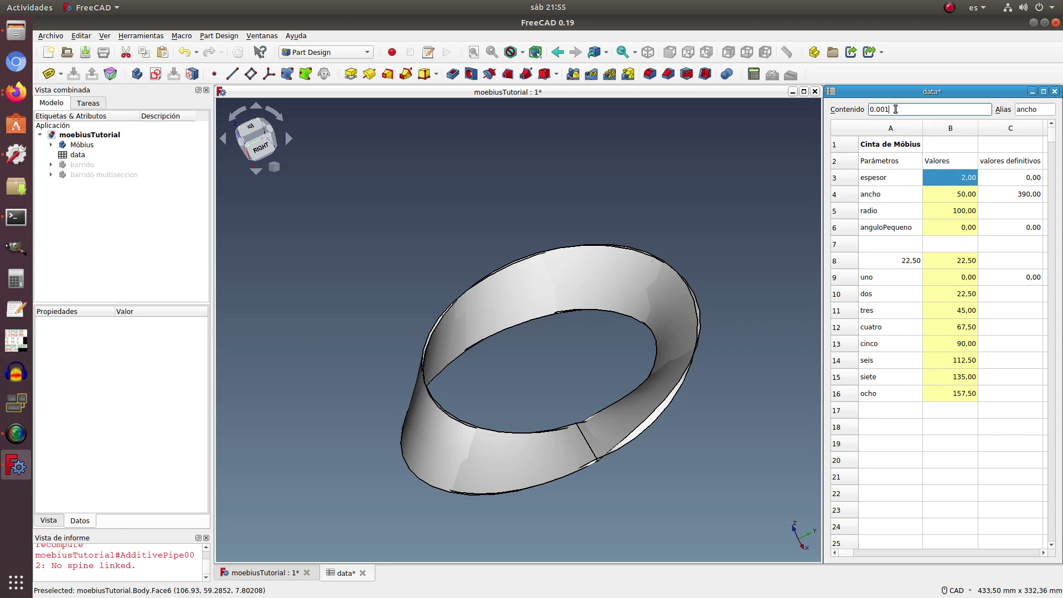
{"action": "key", "text": "Return"}
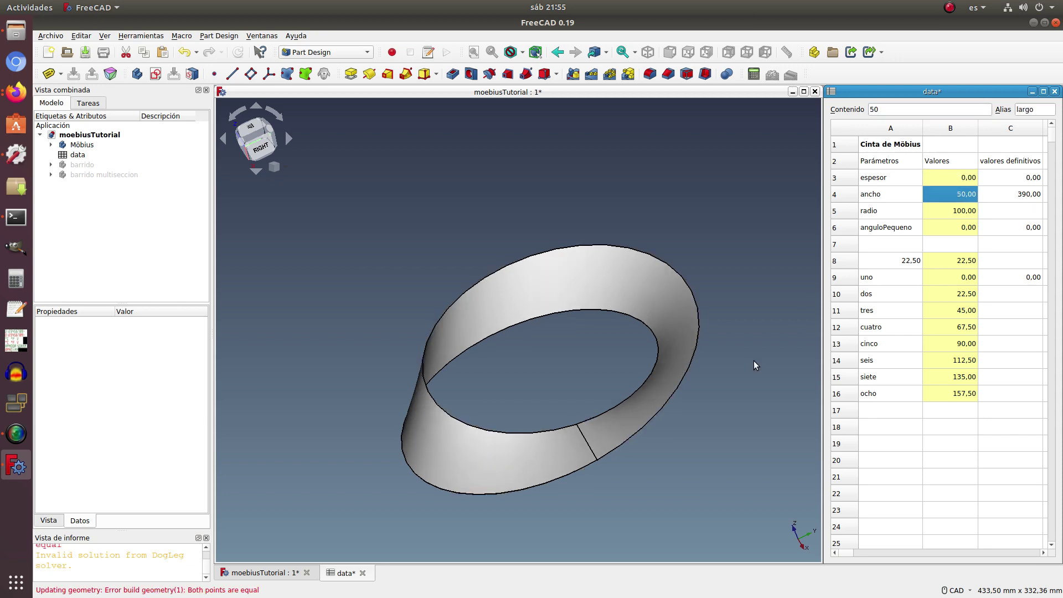
{"action": "middle_click_drag", "start_coordinate": [684, 469], "coordinate": [588, 495]}
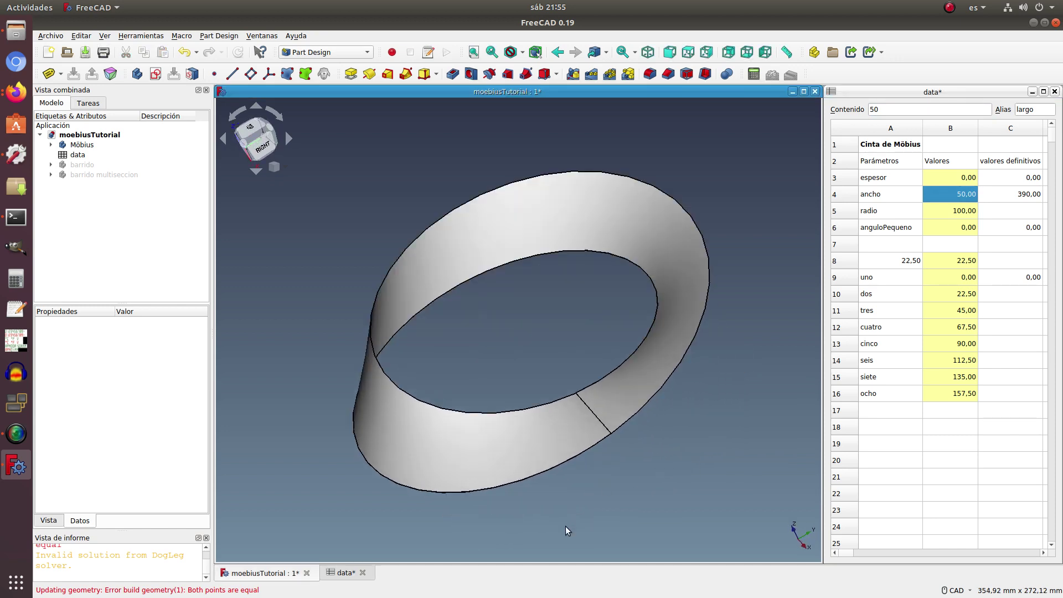
{"action": "mouse_move", "coordinate": [566, 529]}
{"action": "middle_mouse_down"}
{"action": "mouse_move", "coordinate": [580, 491]}
{"action": "mouse_move", "coordinate": [564, 422]}
{"action": "middle_mouse_up"}
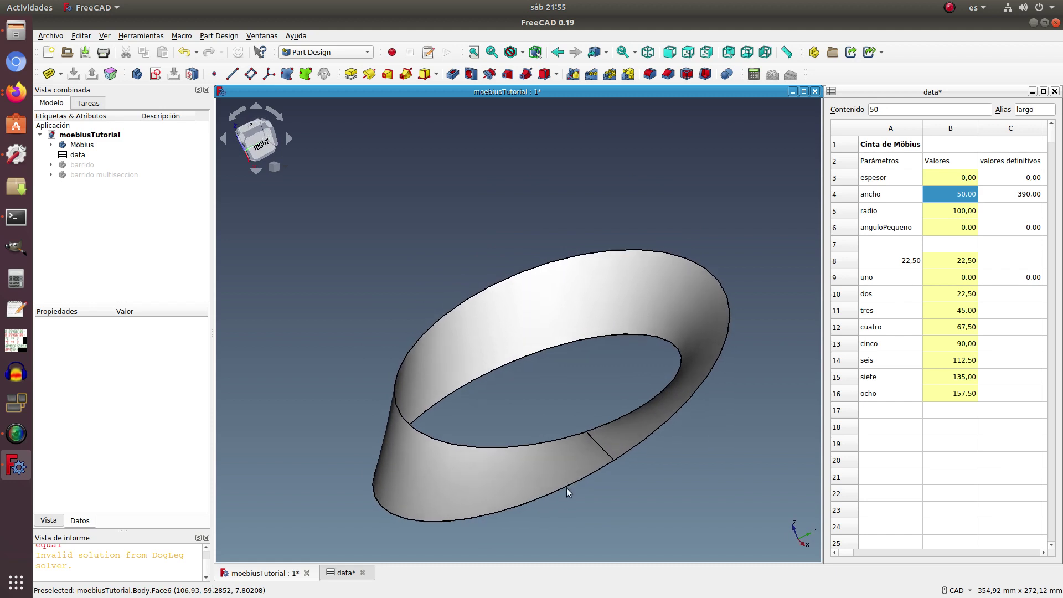
{"action": "scroll", "coordinate": [576, 513], "scroll_direction": "down", "scroll_amount": 3}
{"action": "scroll", "coordinate": [504, 237], "scroll_direction": "down", "scroll_amount": 2}
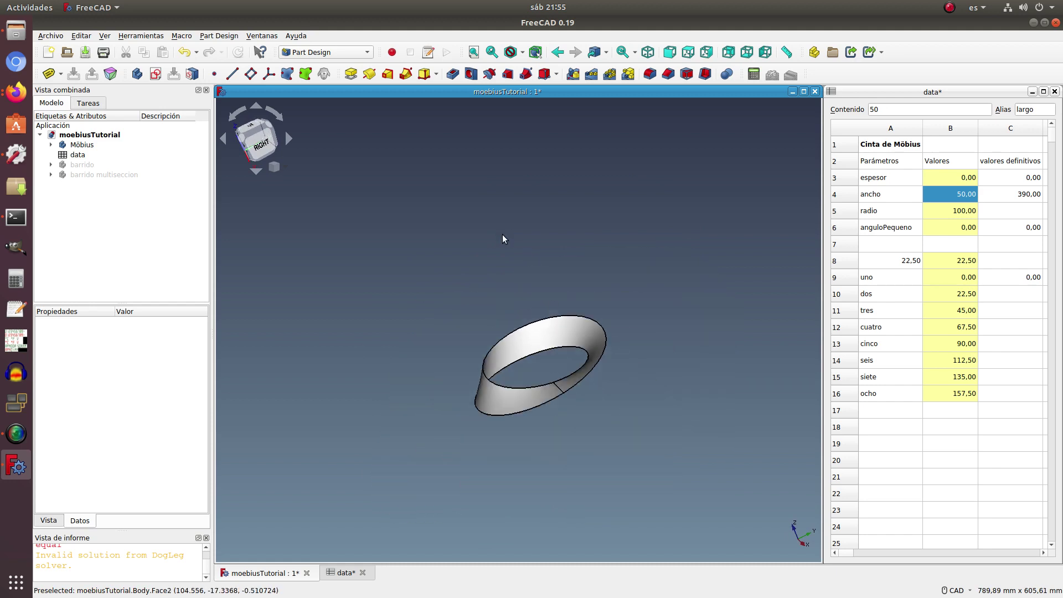
{"action": "scroll", "coordinate": [523, 310], "scroll_direction": "down", "scroll_amount": 2}
{"action": "scroll", "coordinate": [539, 331], "scroll_direction": "up", "scroll_amount": 5}
{"action": "mouse_move", "coordinate": [543, 328]}
{"action": "middle_mouse_down"}
{"action": "mouse_move", "coordinate": [541, 215]}
{"action": "mouse_move", "coordinate": [511, 338]}
{"action": "middle_mouse_up"}
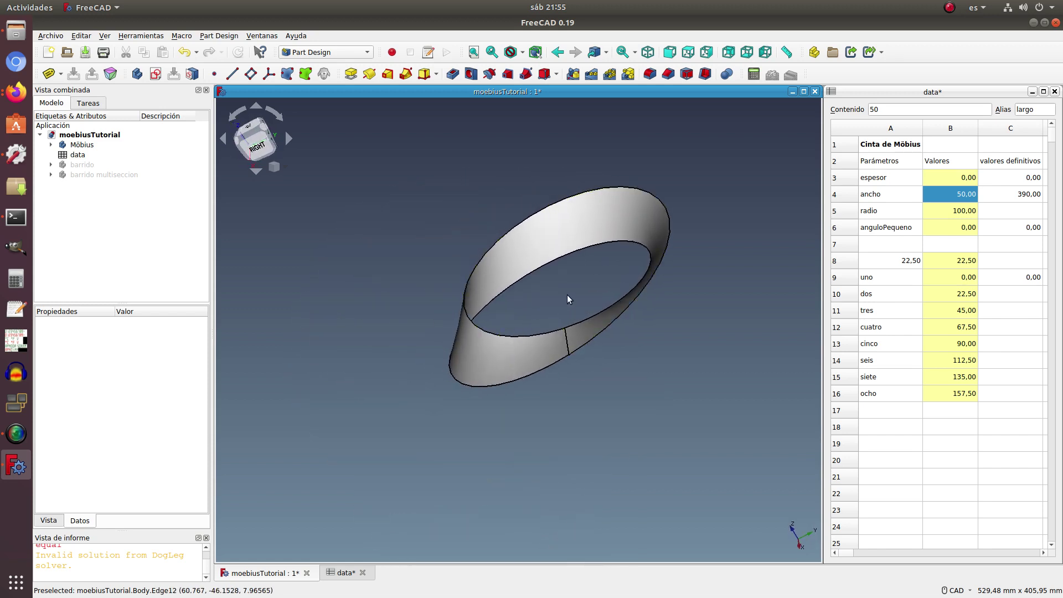
{"action": "scroll", "coordinate": [688, 177], "scroll_direction": "up", "scroll_amount": 3}
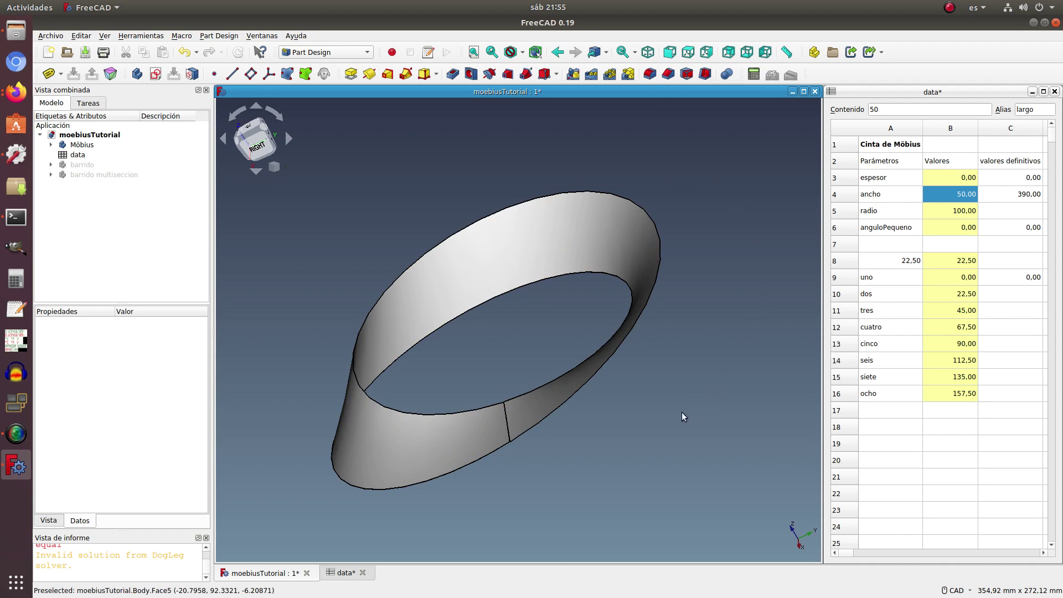
{"action": "mouse_move", "coordinate": [686, 404]}
{"action": "middle_mouse_down"}
{"action": "mouse_move", "coordinate": [698, 393]}
{"action": "mouse_move", "coordinate": [611, 421]}
{"action": "mouse_move", "coordinate": [631, 427]}
{"action": "middle_mouse_up"}
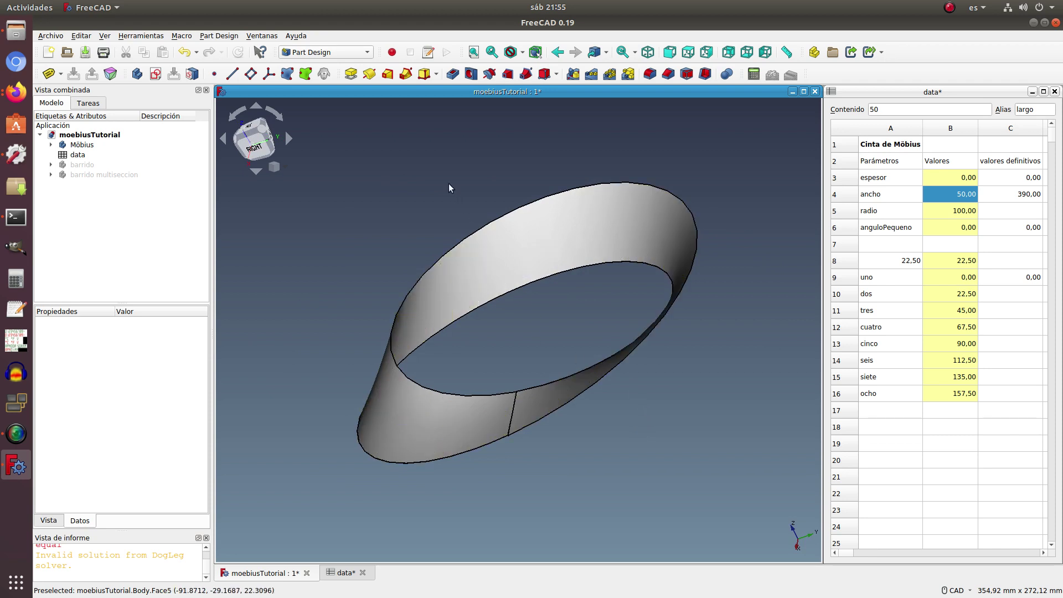
{"action": "middle_click_drag", "start_coordinate": [448, 184], "coordinate": [516, 170]}
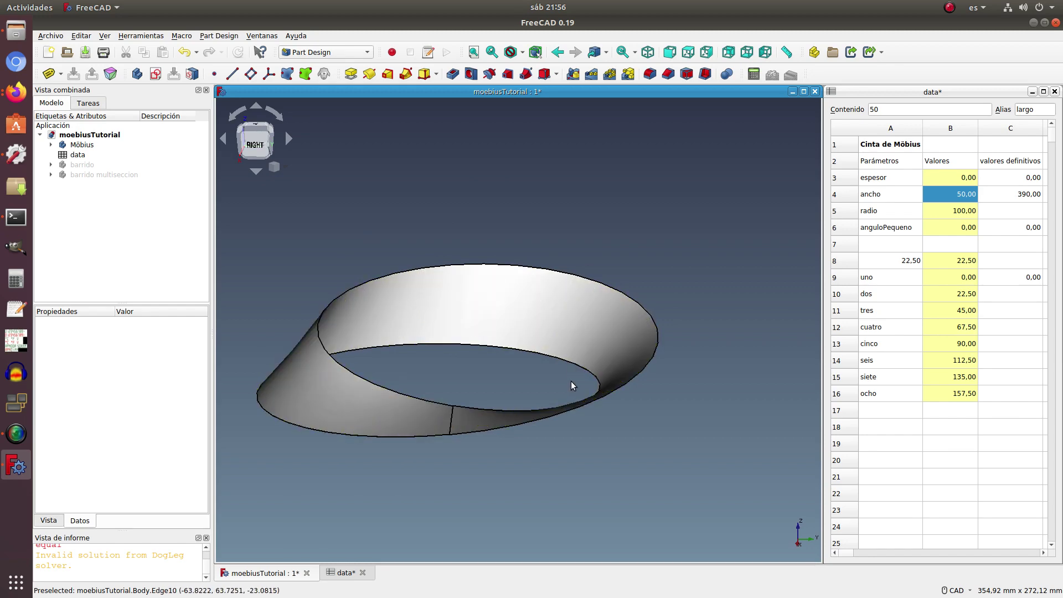
{"action": "middle_click_drag", "start_coordinate": [616, 165], "coordinate": [667, 191]}
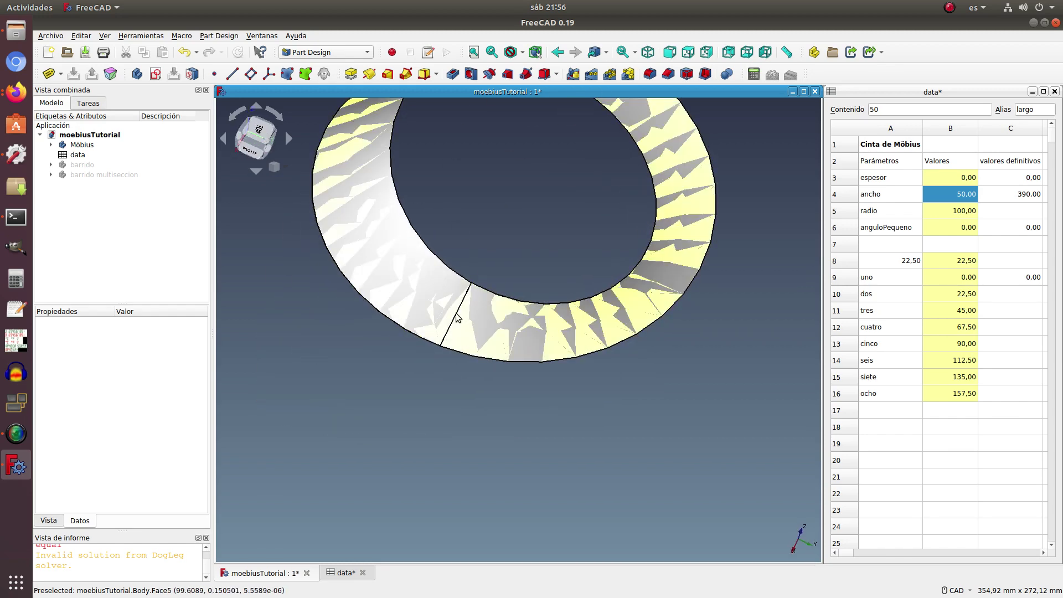
{"action": "middle_click_drag", "start_coordinate": [484, 318], "coordinate": [515, 313]}
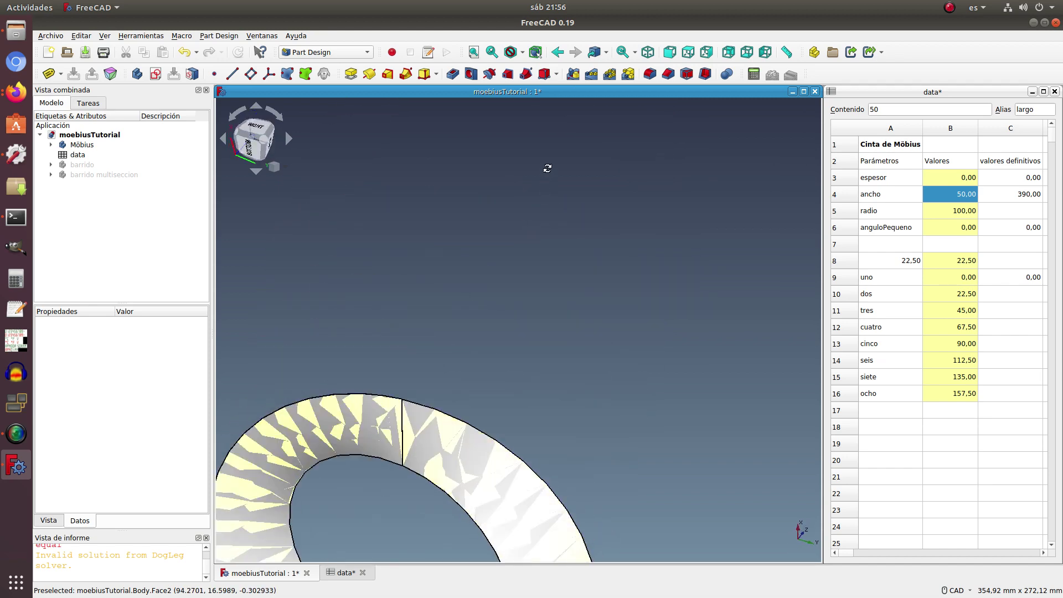
{"action": "mouse_move", "coordinate": [441, 421]}
{"action": "middle_mouse_down"}
{"action": "mouse_move", "coordinate": [487, 308]}
{"action": "mouse_move", "coordinate": [449, 355]}
{"action": "mouse_move", "coordinate": [478, 368]}
{"action": "middle_mouse_up"}
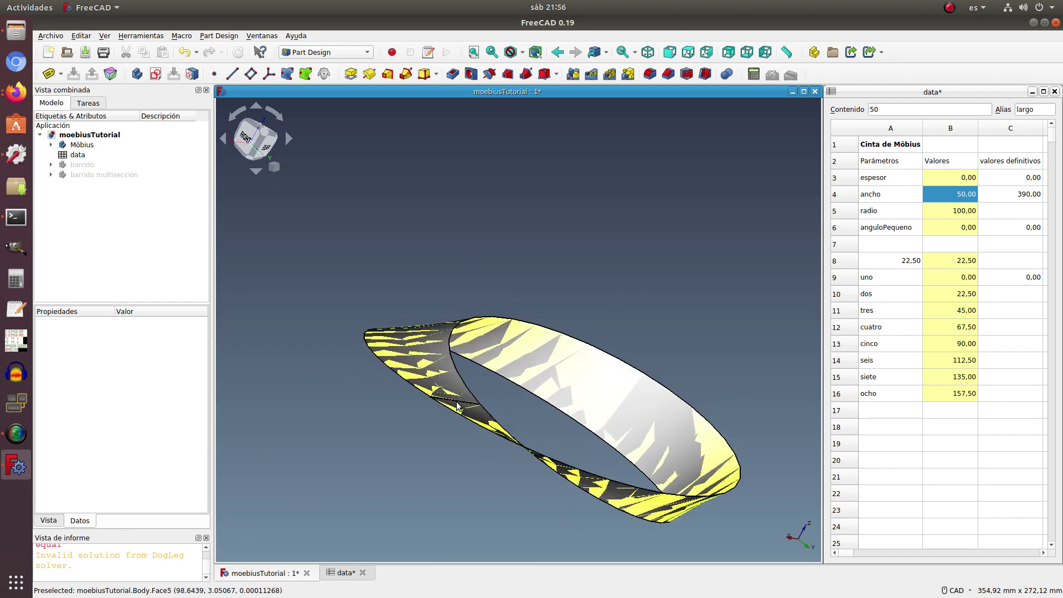
{"action": "middle_click_drag", "start_coordinate": [482, 431], "coordinate": [480, 408]}
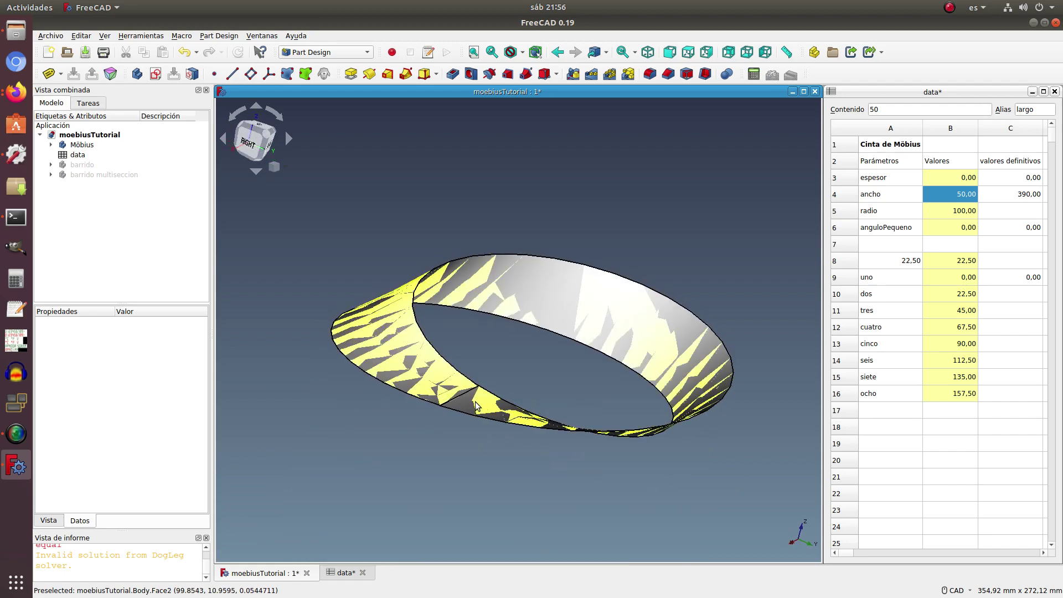
{"action": "middle_click_drag", "start_coordinate": [534, 395], "coordinate": [605, 281]}
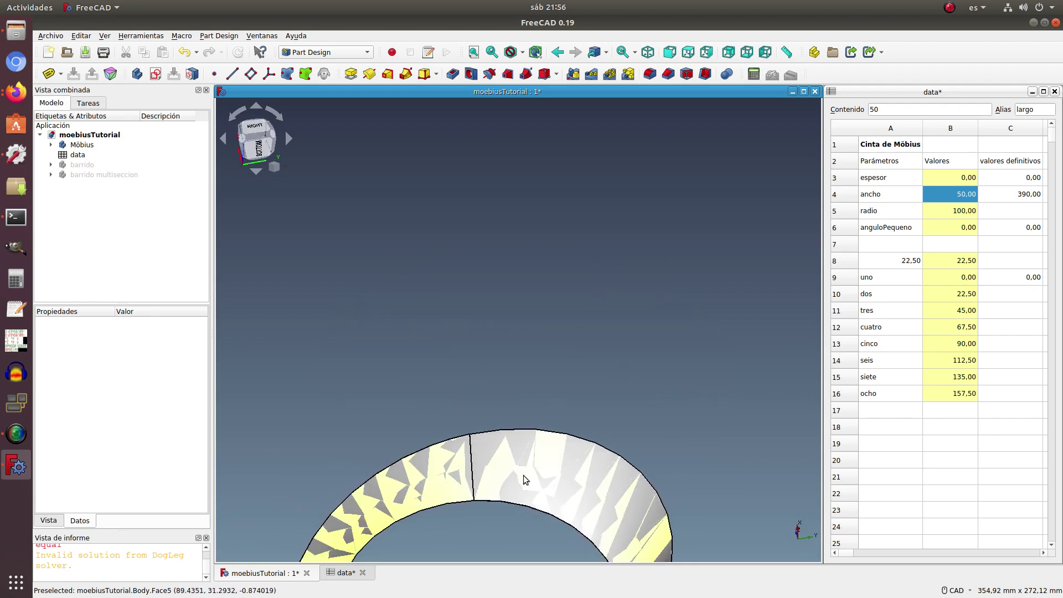
{"action": "mouse_move", "coordinate": [522, 480]}
{"action": "middle_mouse_down"}
{"action": "mouse_move", "coordinate": [546, 368]}
{"action": "mouse_move", "coordinate": [545, 389]}
{"action": "mouse_move", "coordinate": [540, 382]}
{"action": "middle_mouse_up"}
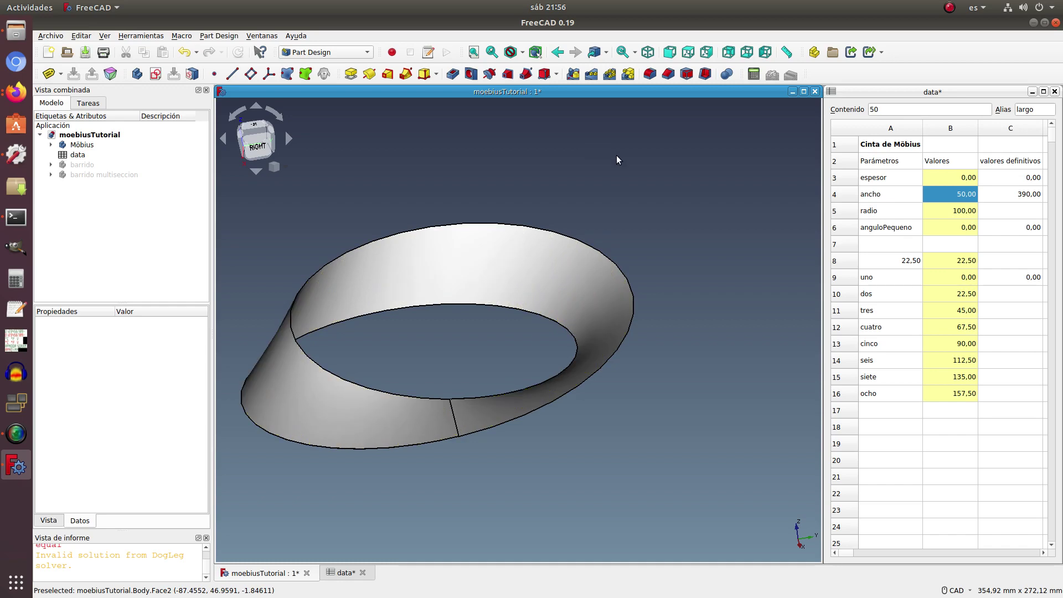
{"action": "scroll", "coordinate": [573, 324], "scroll_direction": "down", "scroll_amount": 3}
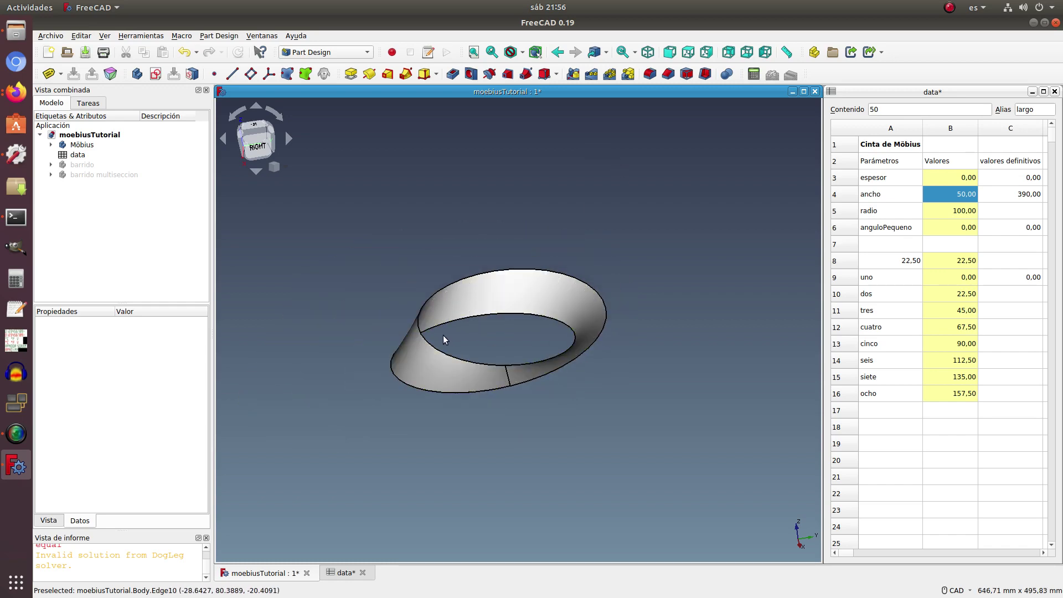
{"action": "scroll", "coordinate": [416, 337], "scroll_direction": "up", "scroll_amount": 1}
{"action": "scroll", "coordinate": [417, 338], "scroll_direction": "up", "scroll_amount": 1}
{"action": "scroll", "coordinate": [417, 337], "scroll_direction": "up", "scroll_amount": 1}
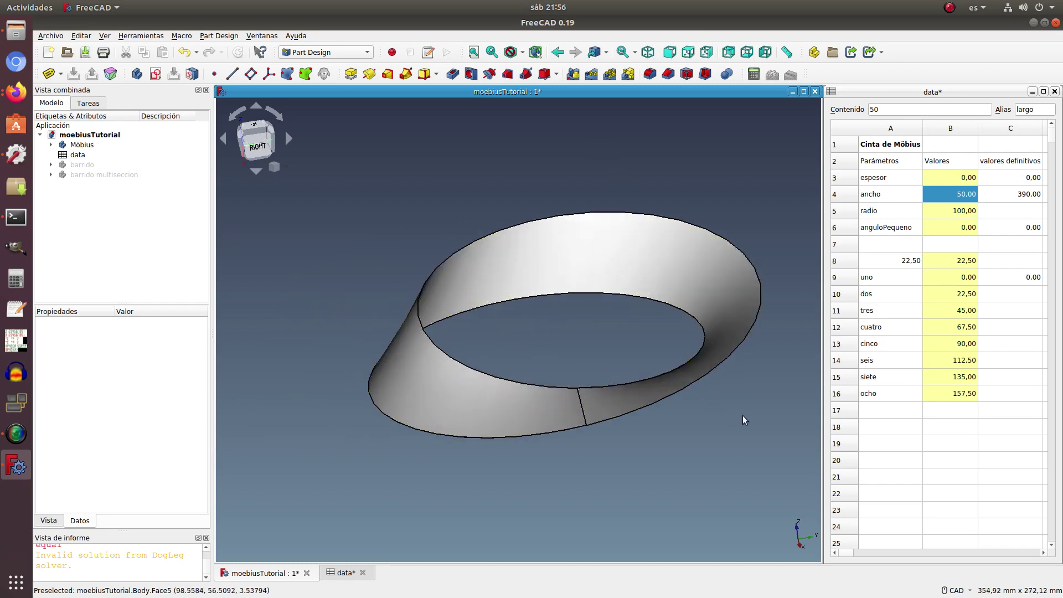